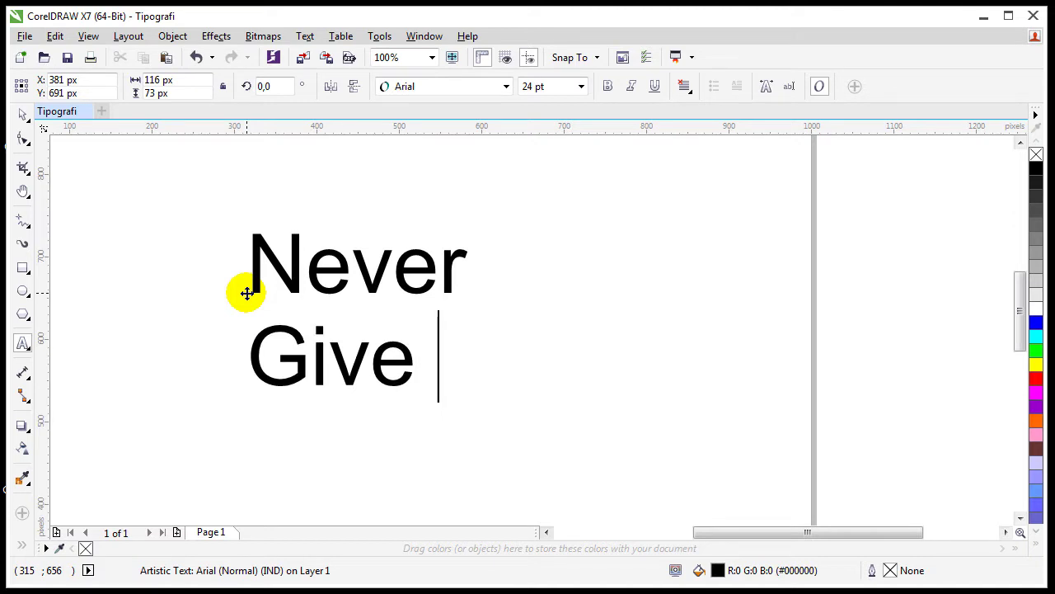
Complete the second line of the text with "Up" and set the whole text's font to Master Of Break
type("Up")
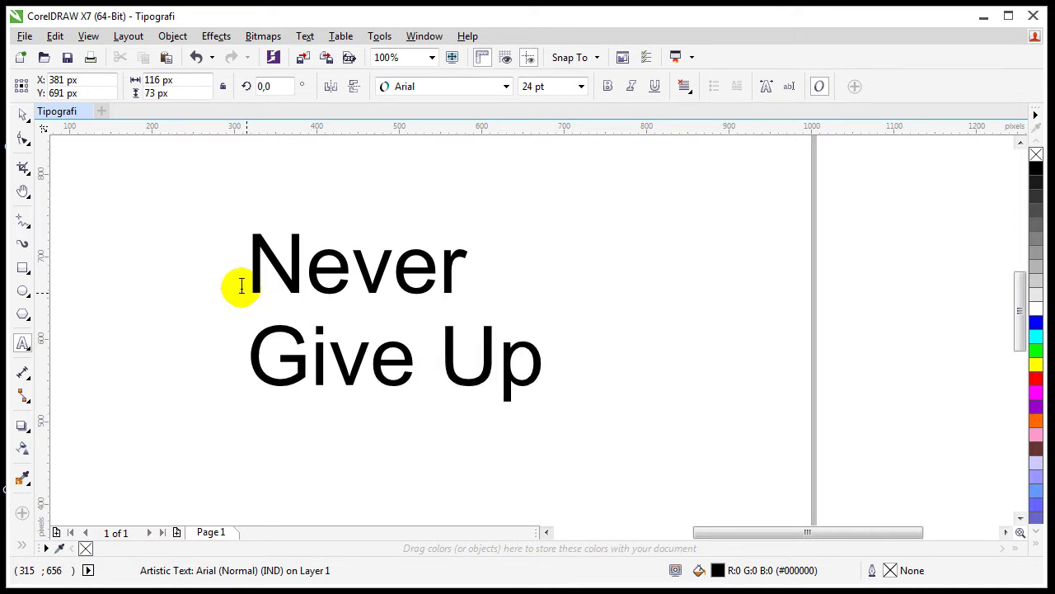
left_click(22, 113)
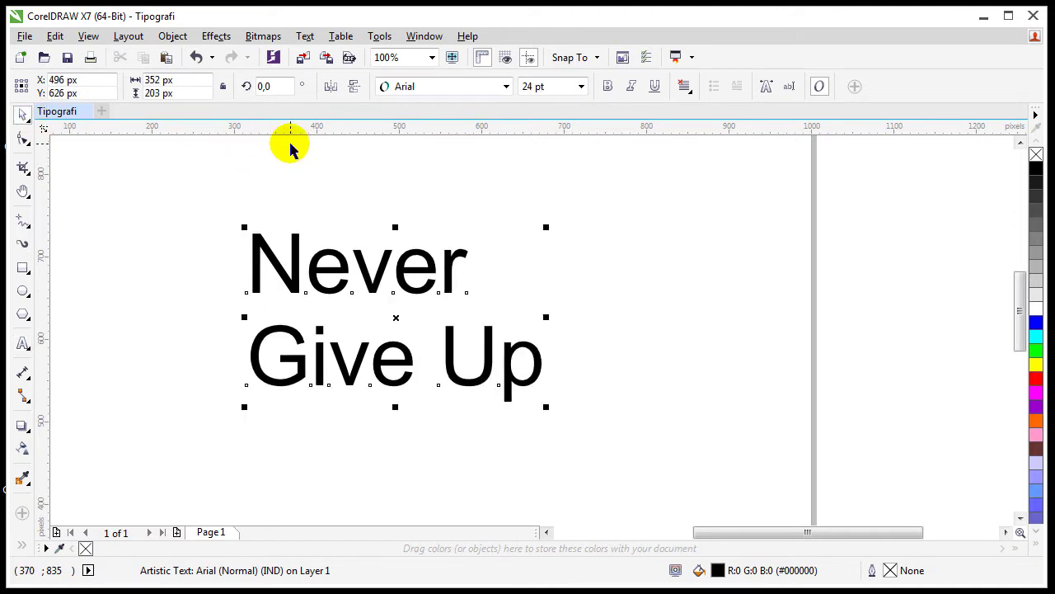
left_click(417, 89)
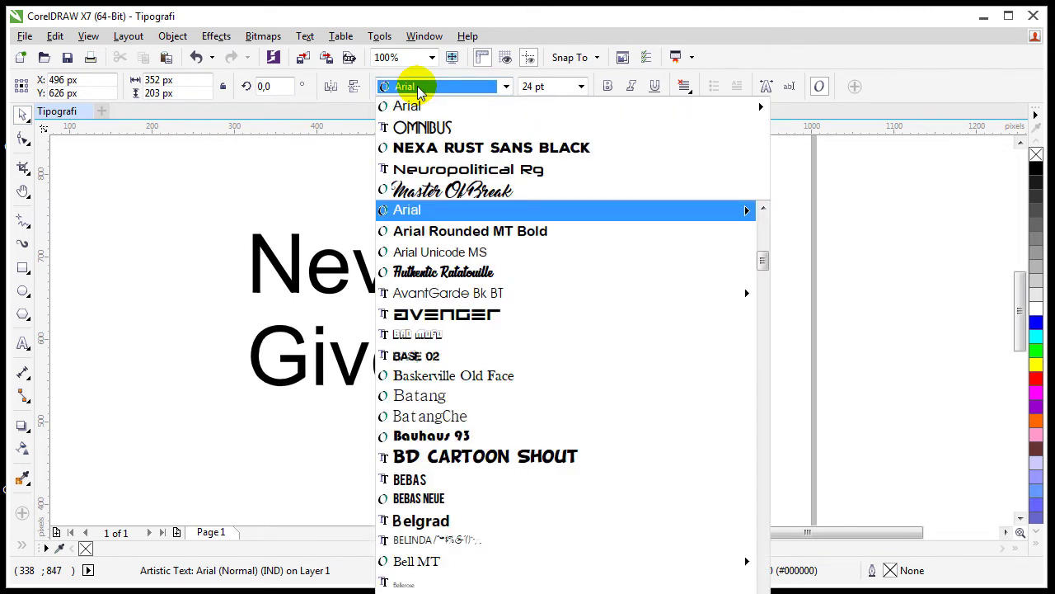
left_click(438, 189)
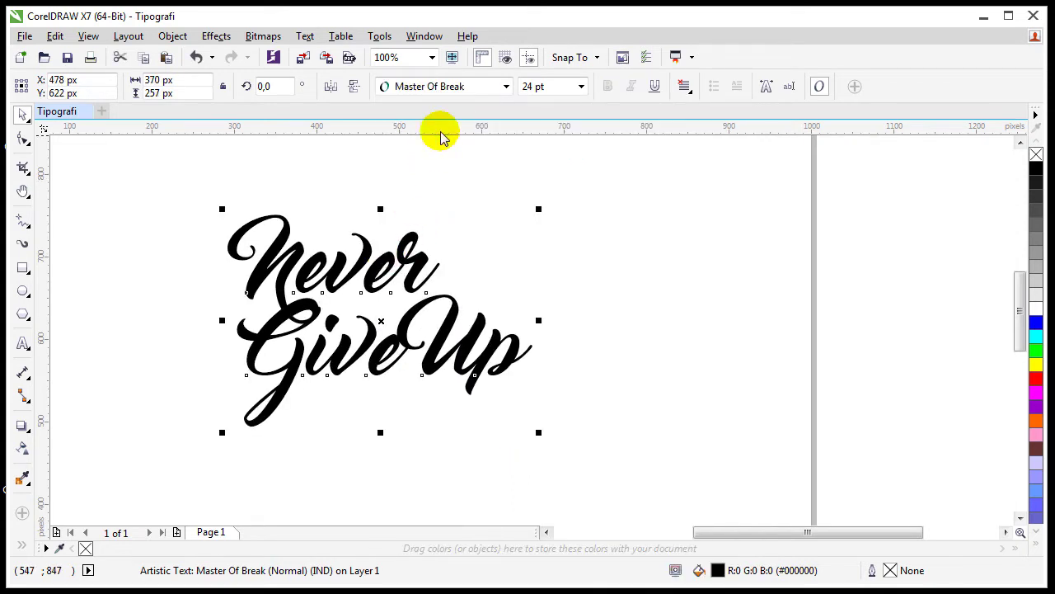
Change the font of the "Never Give Up" text to Great Vibes
left_click(482, 87)
scroll(578, 373, "up", 8)
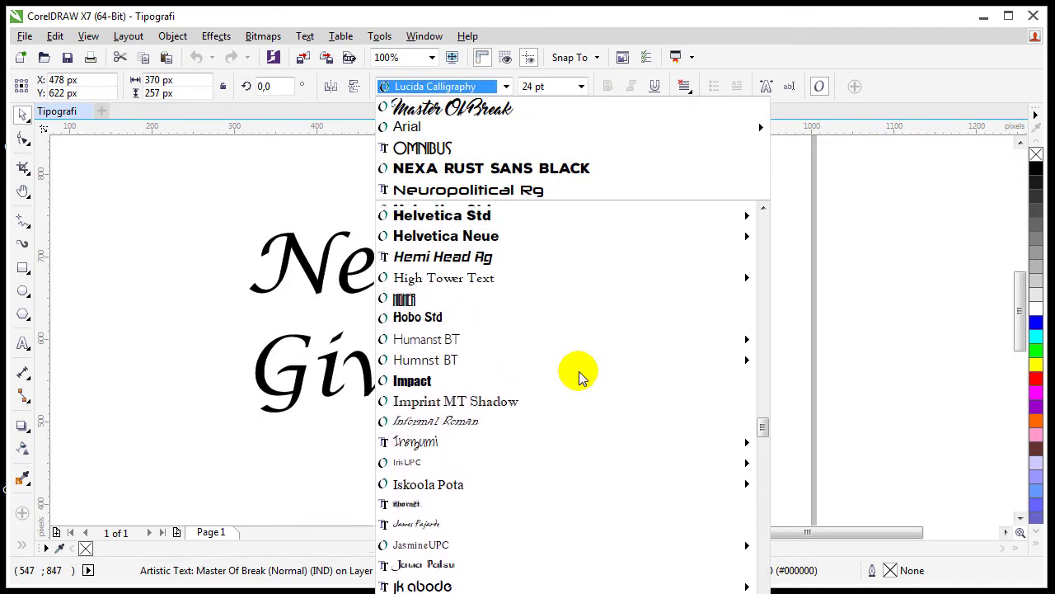
scroll(580, 375, "up", 4)
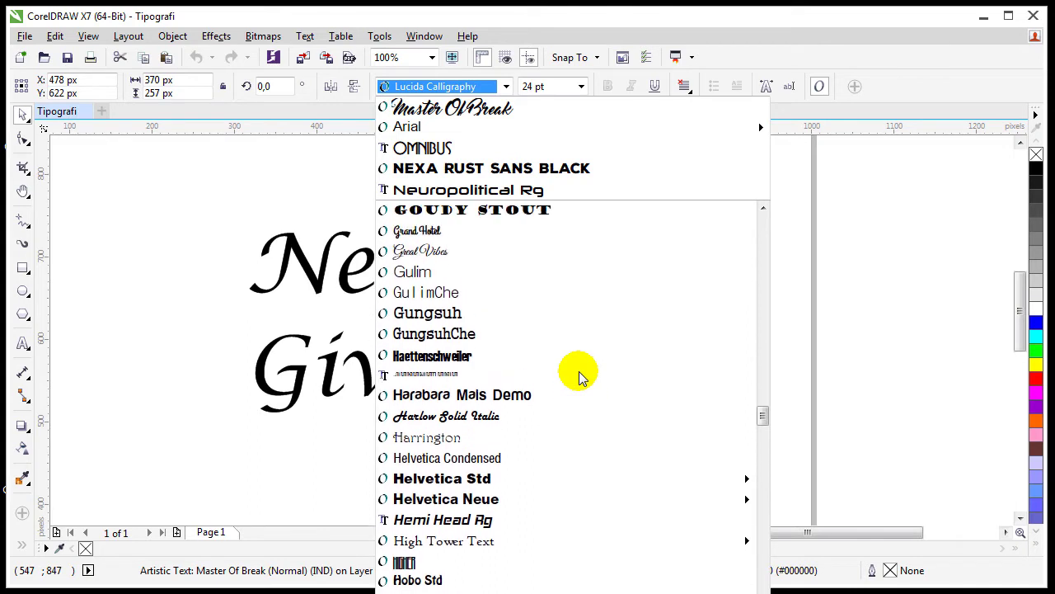
left_click(494, 249)
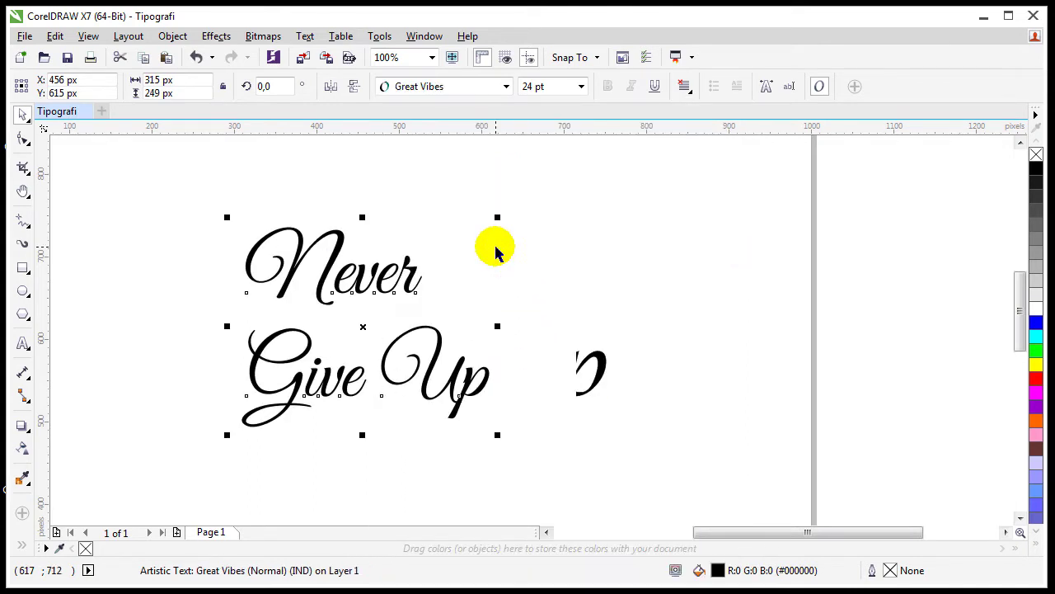
Break the text apart into separate words, moving "Never" down against "Give" and "Up" closer to "Give"
left_click(342, 276)
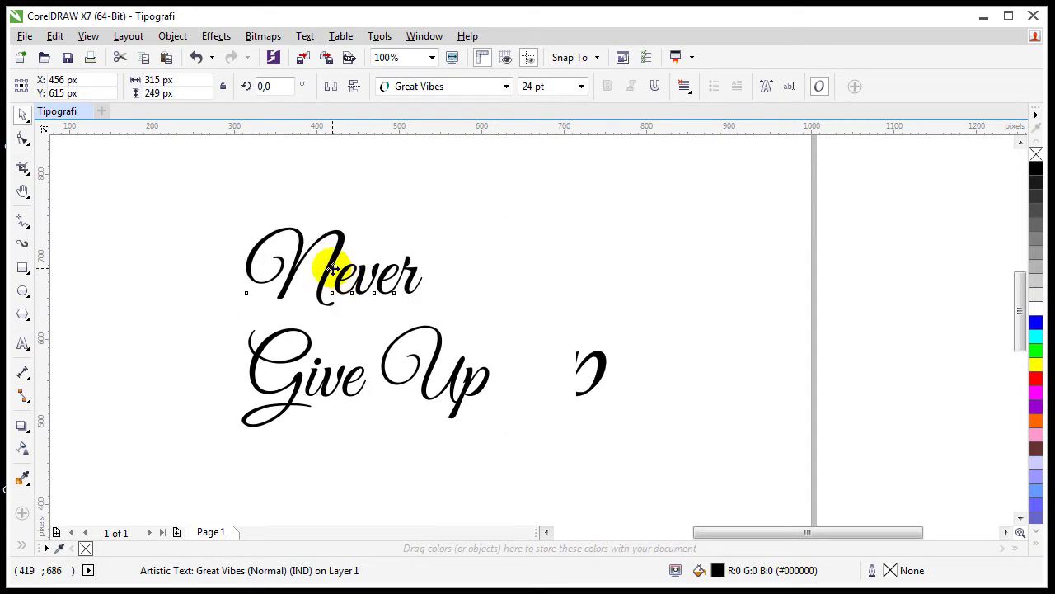
left_click_drag(332, 268, 342, 302)
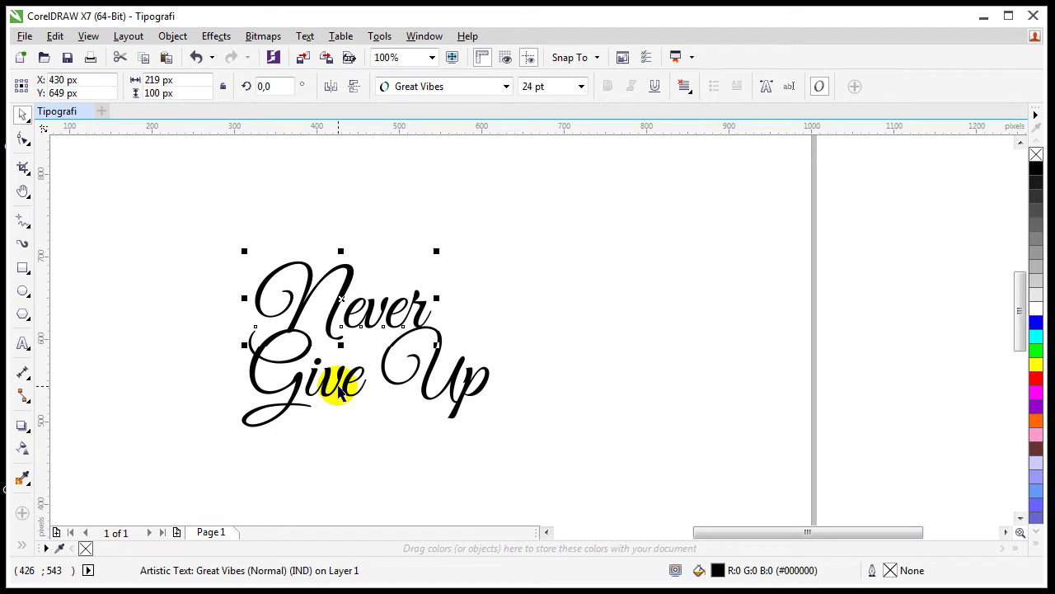
key("ctrl+z")
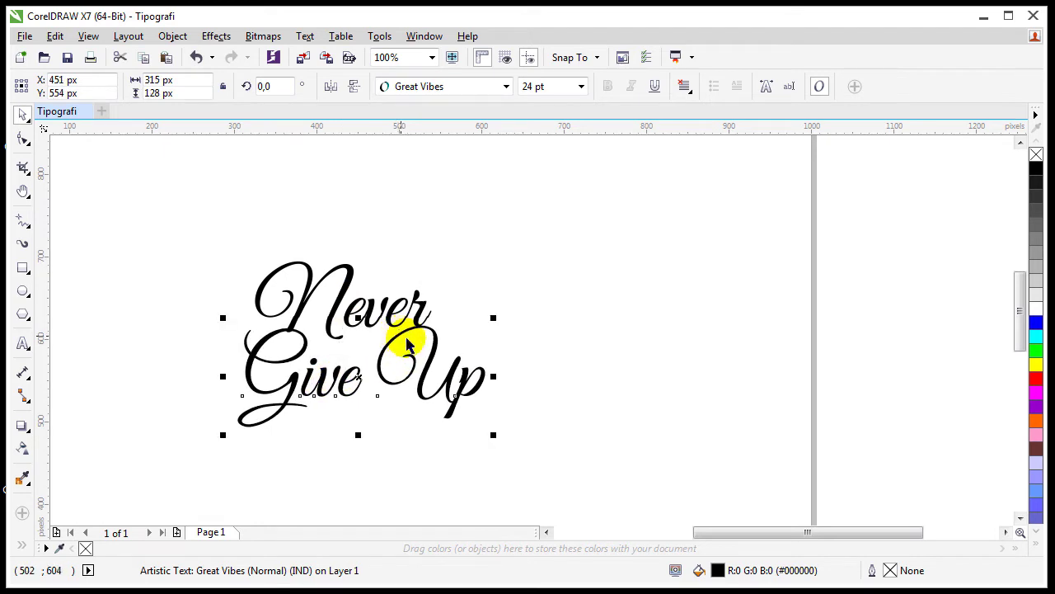
key("ctrl+shift+z")
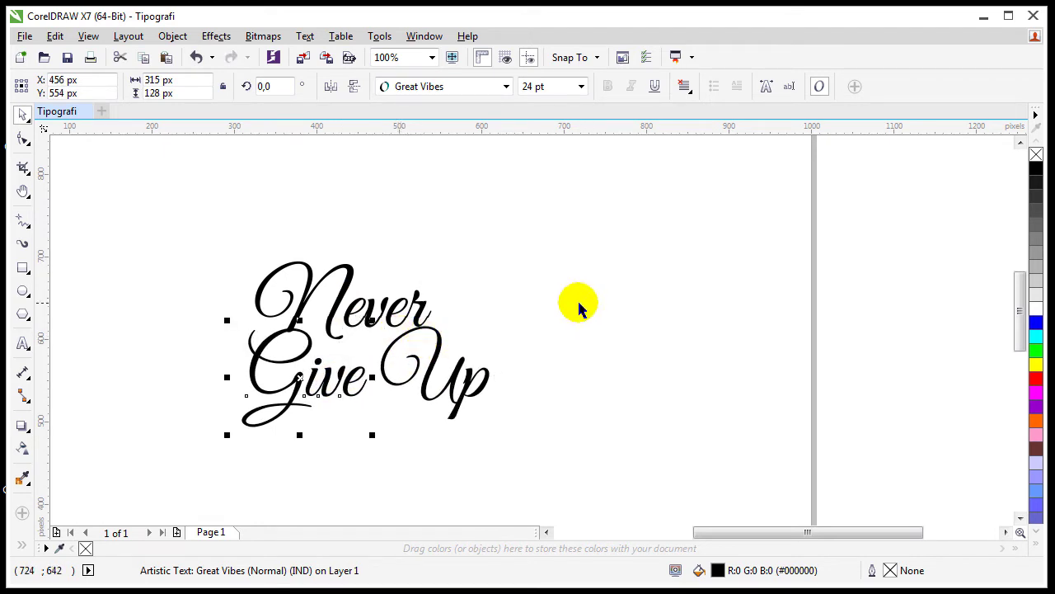
left_click_drag(437, 338, 427, 334)
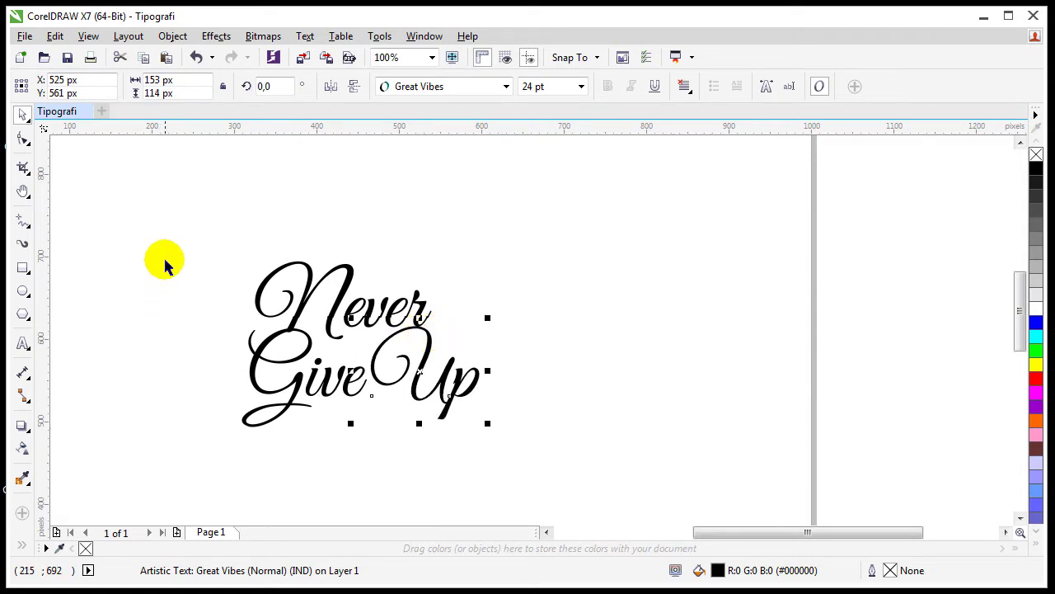
Rotate all three words together counterclockwise by about 6.6 degrees
left_click(173, 220)
left_click_drag(175, 206, 528, 455)
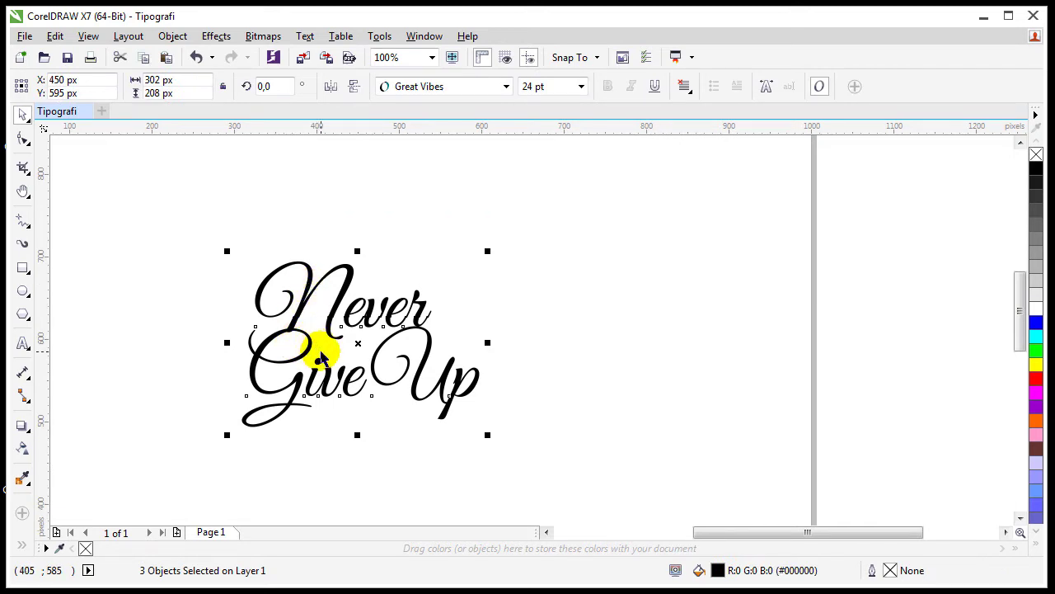
key("shift+F2")
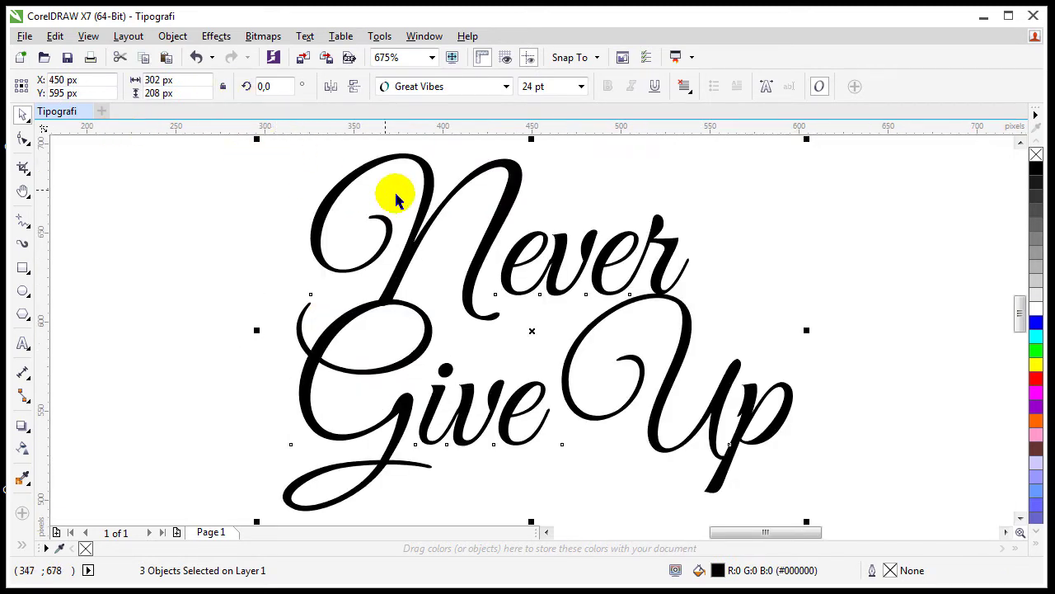
left_click(430, 167)
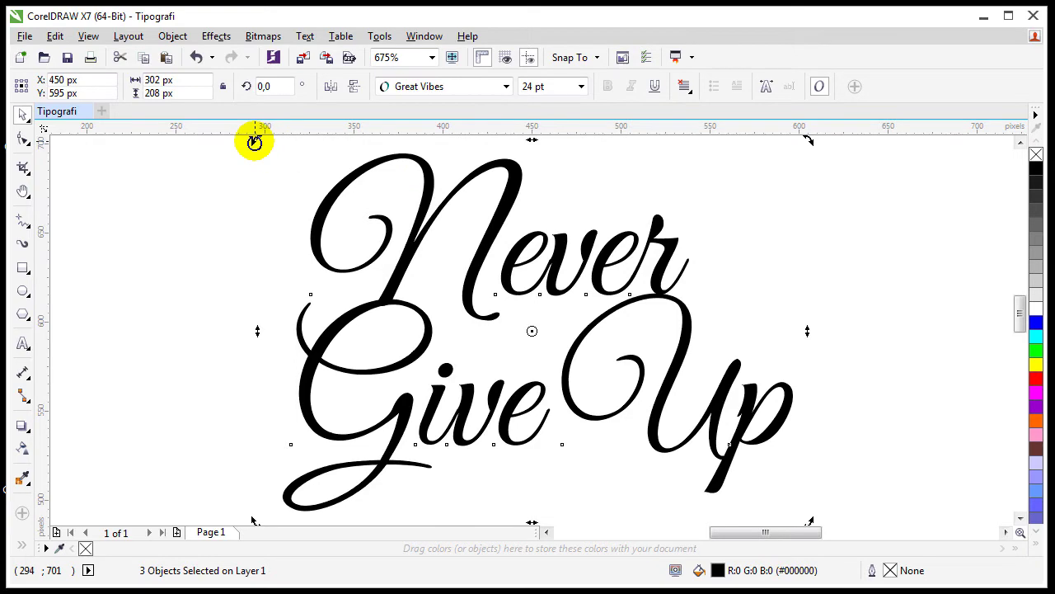
left_click_drag(254, 140, 244, 180)
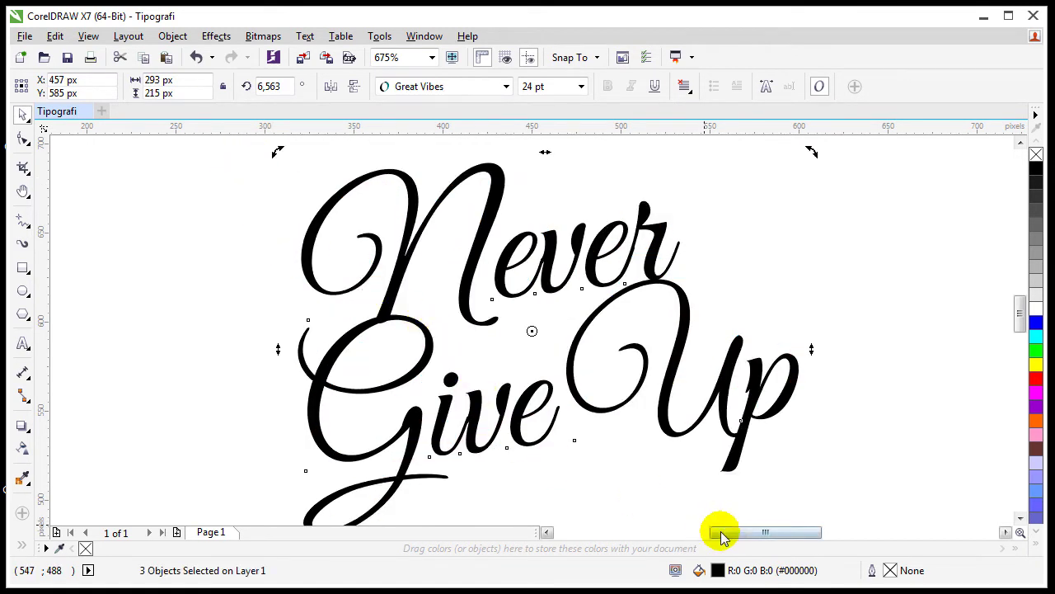
left_click_drag(718, 532, 748, 538)
key("shift+F2")
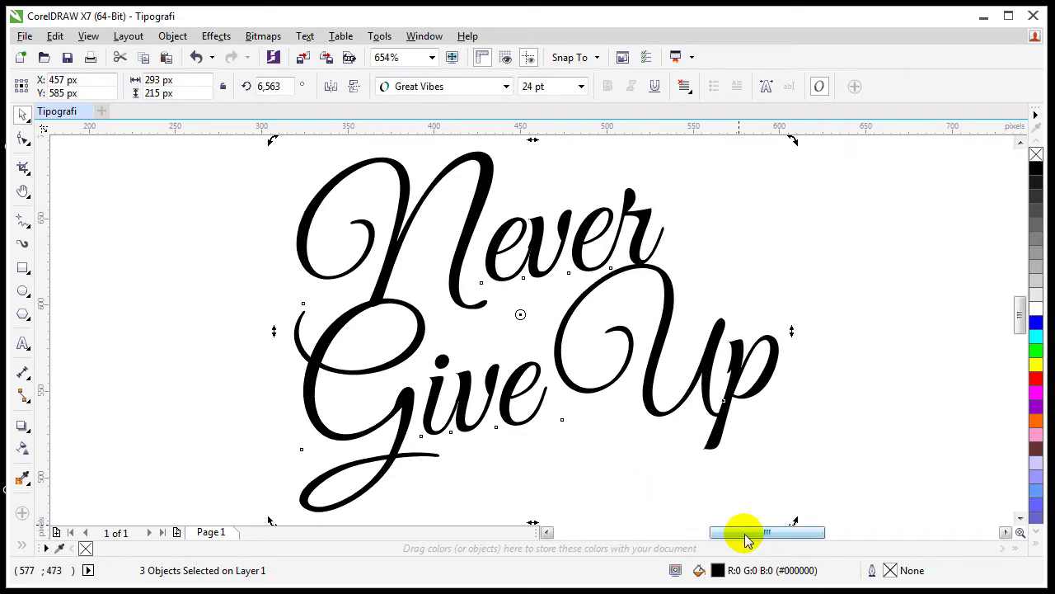
left_click_drag(742, 537, 756, 537)
left_click(342, 278)
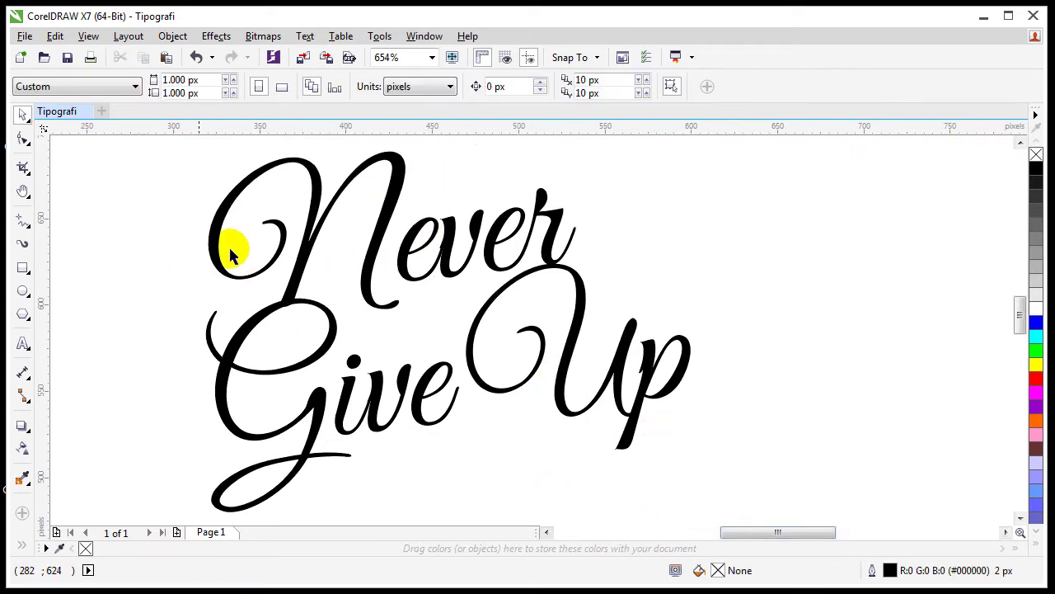
Rotate "Never" slightly further, to about 9.07 degrees, and nudge it up so its N overlaps the top of the G
left_click(313, 211)
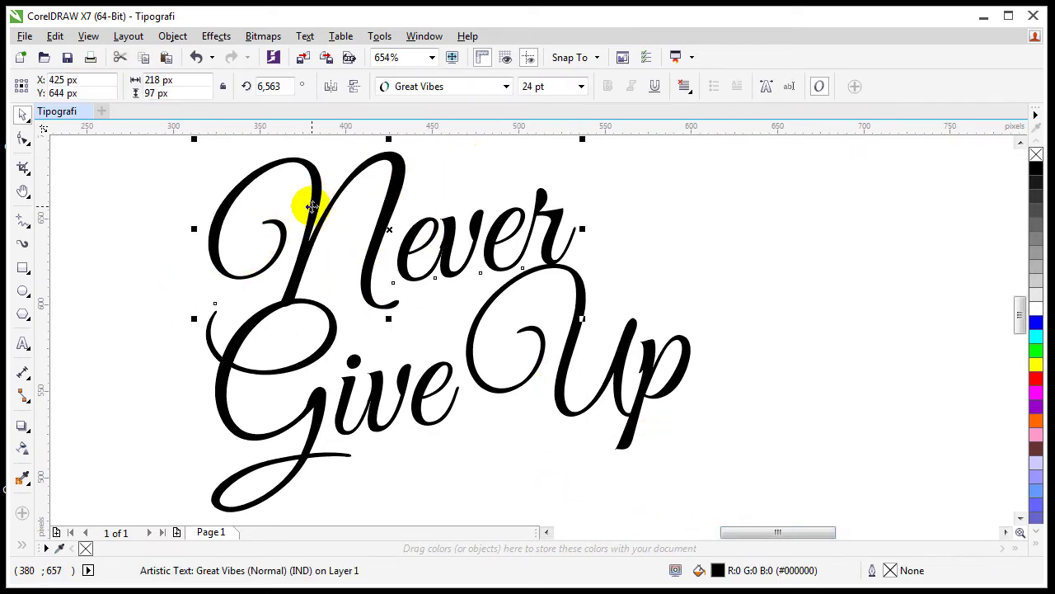
left_click(312, 206)
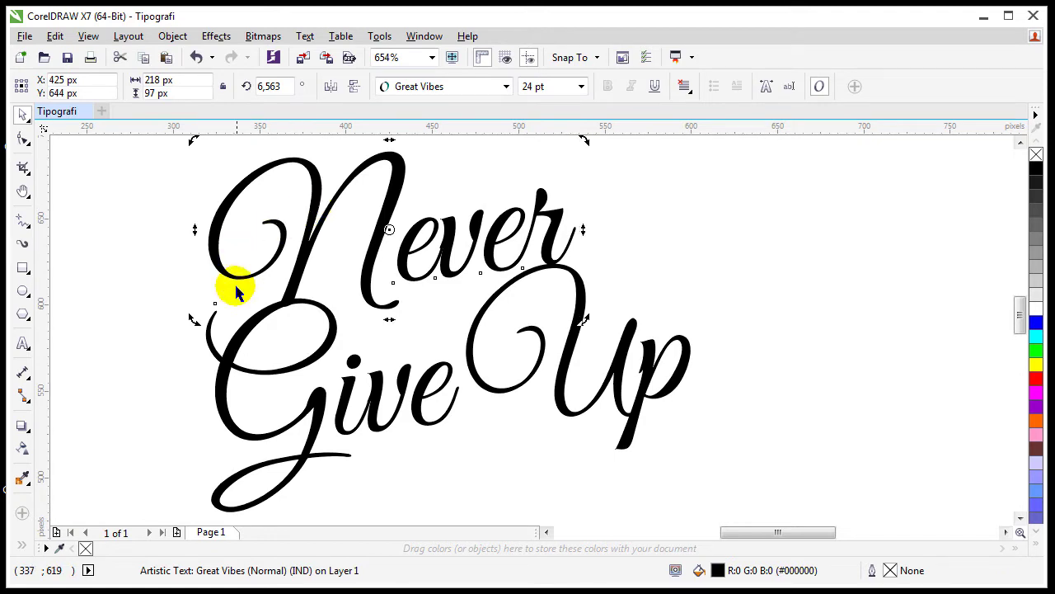
left_click_drag(195, 321, 203, 325)
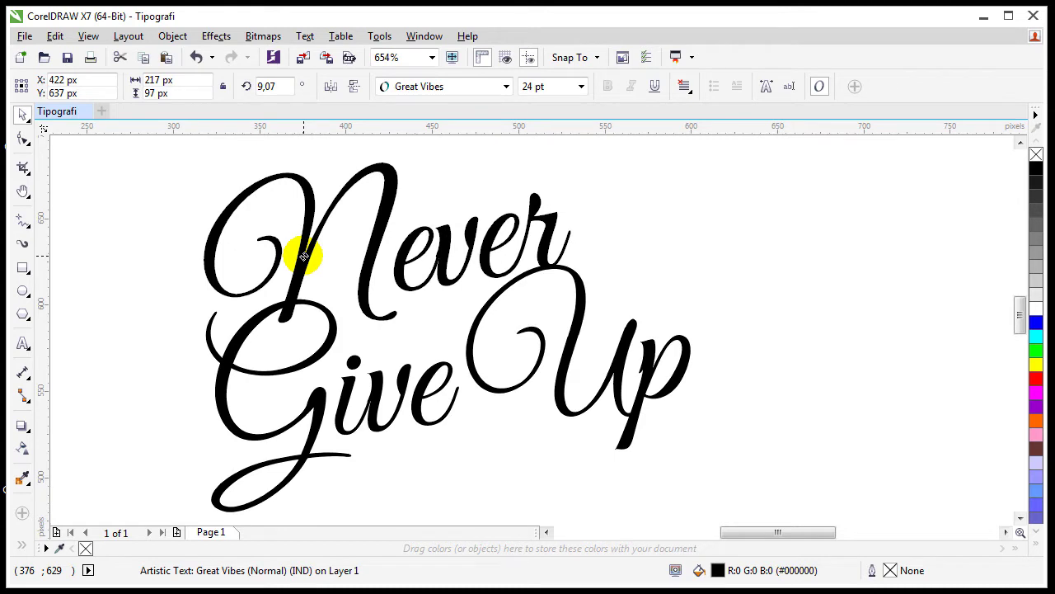
left_click(165, 277)
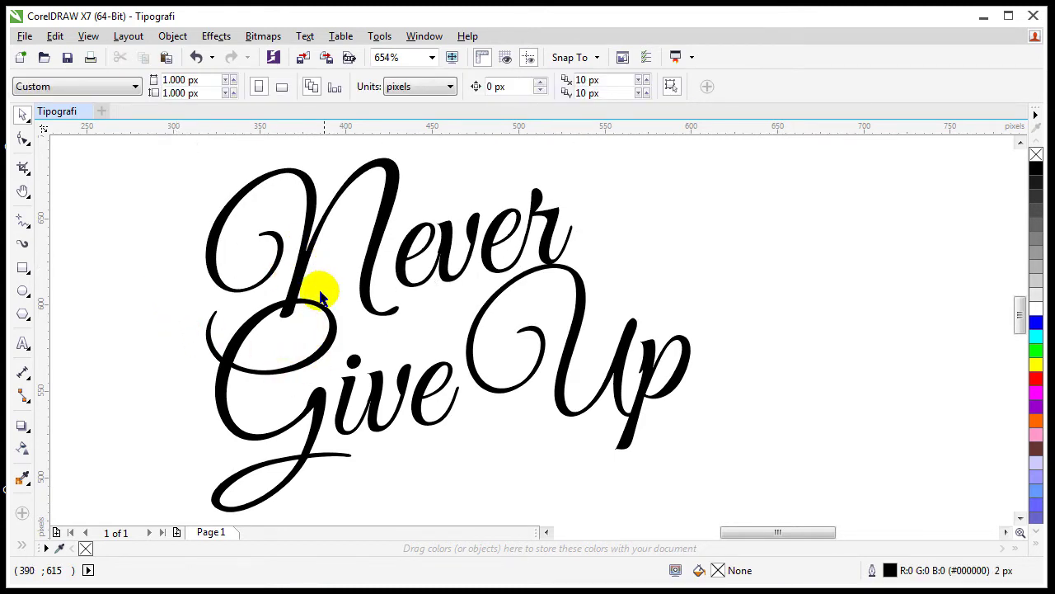
Convert the words "Give" and "Up" to curves
left_click(269, 312)
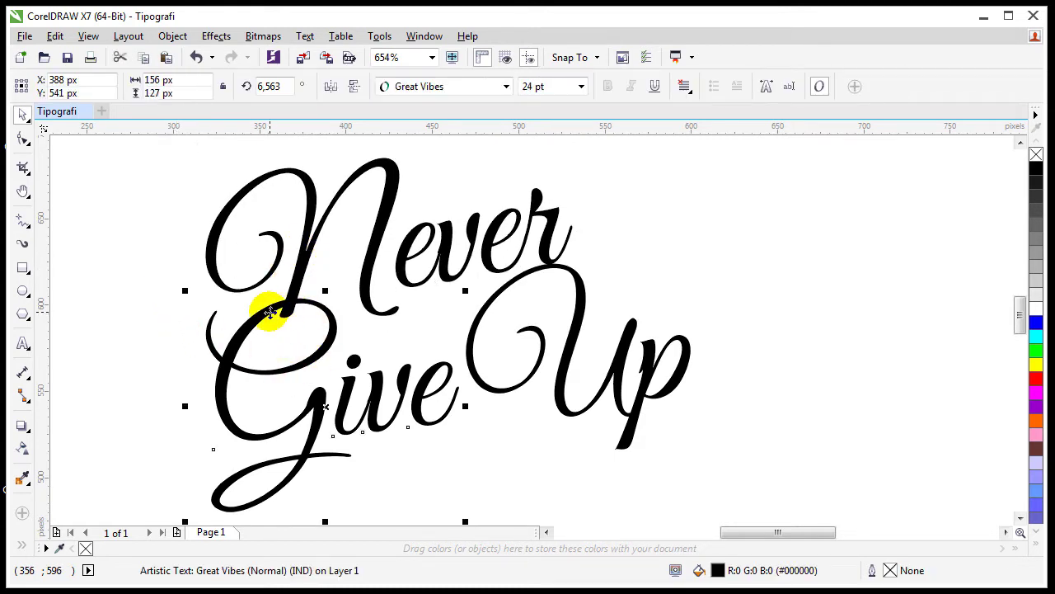
right_click(270, 312)
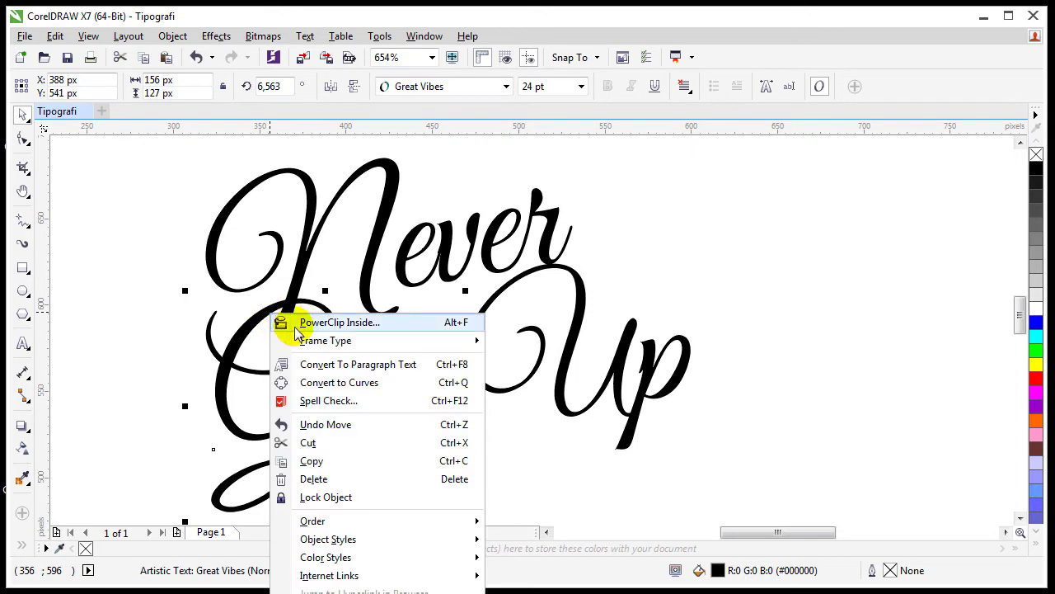
left_click(313, 381)
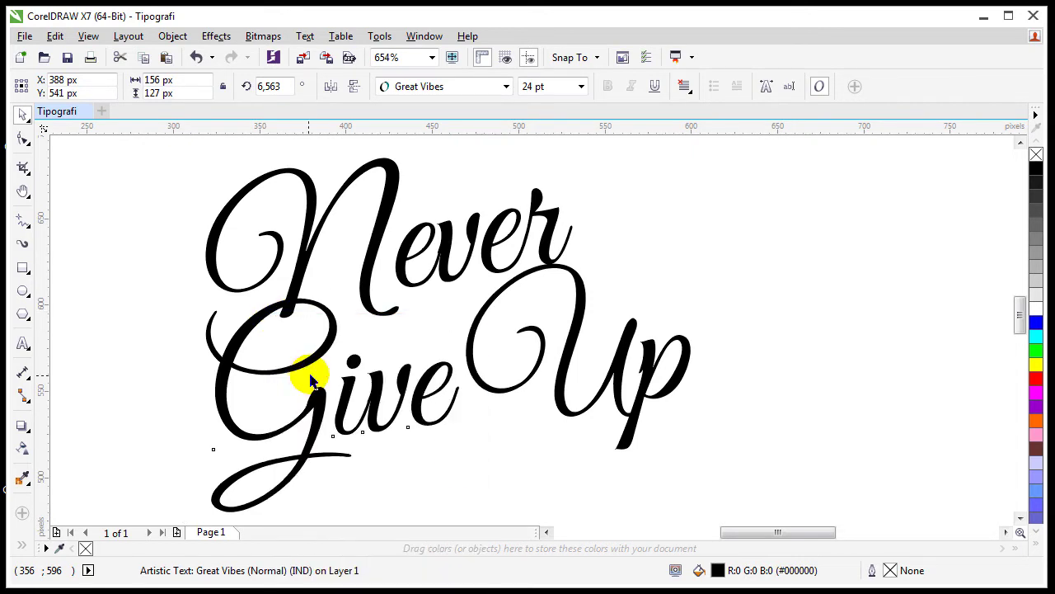
left_click(577, 279)
right_click(582, 280)
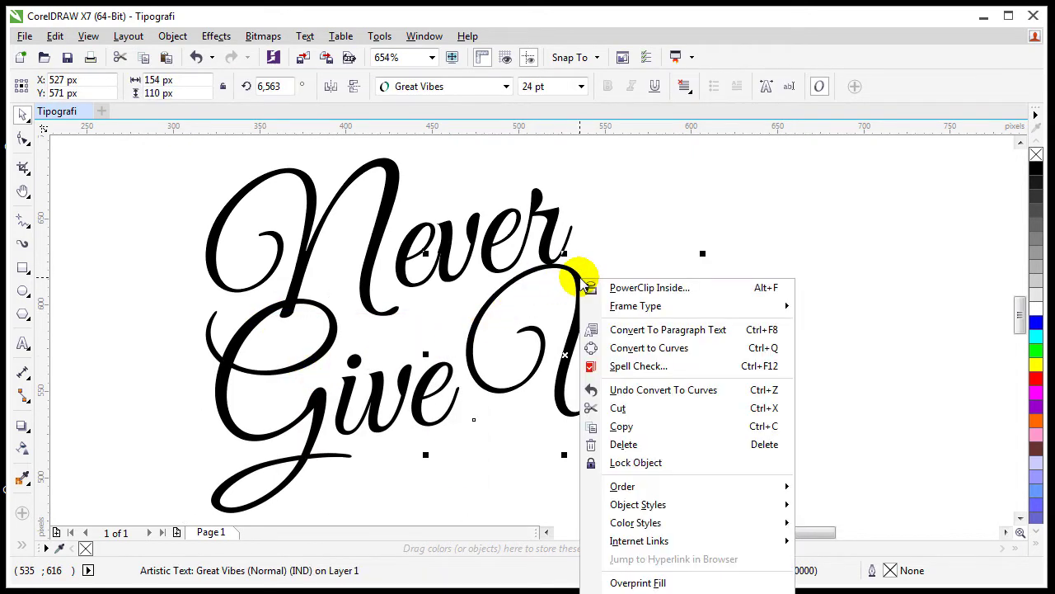
left_click(618, 349)
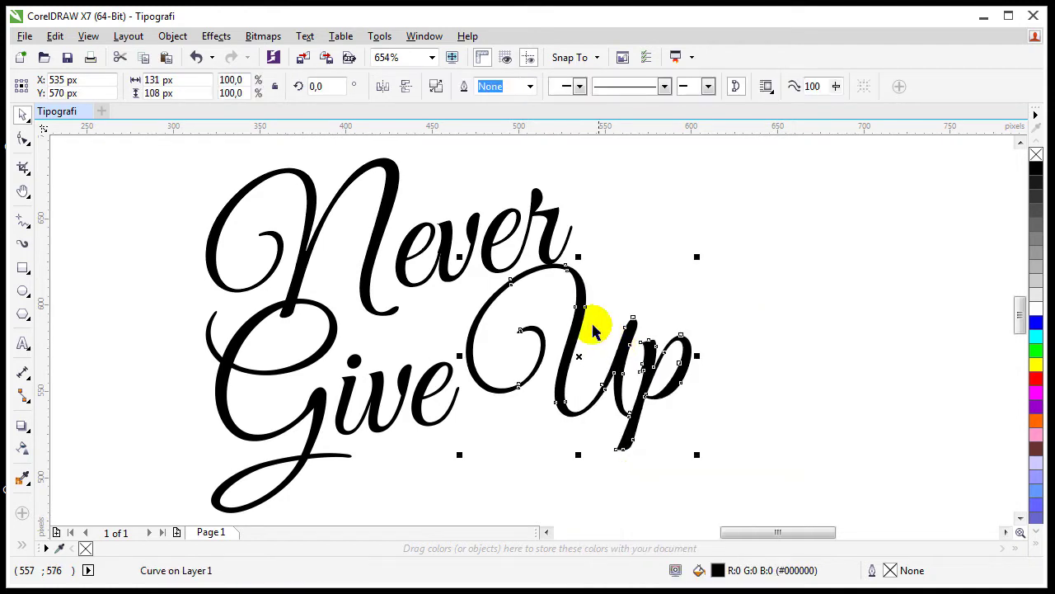
Break "Never" apart into separate letters and convert them to curves
left_click(489, 240)
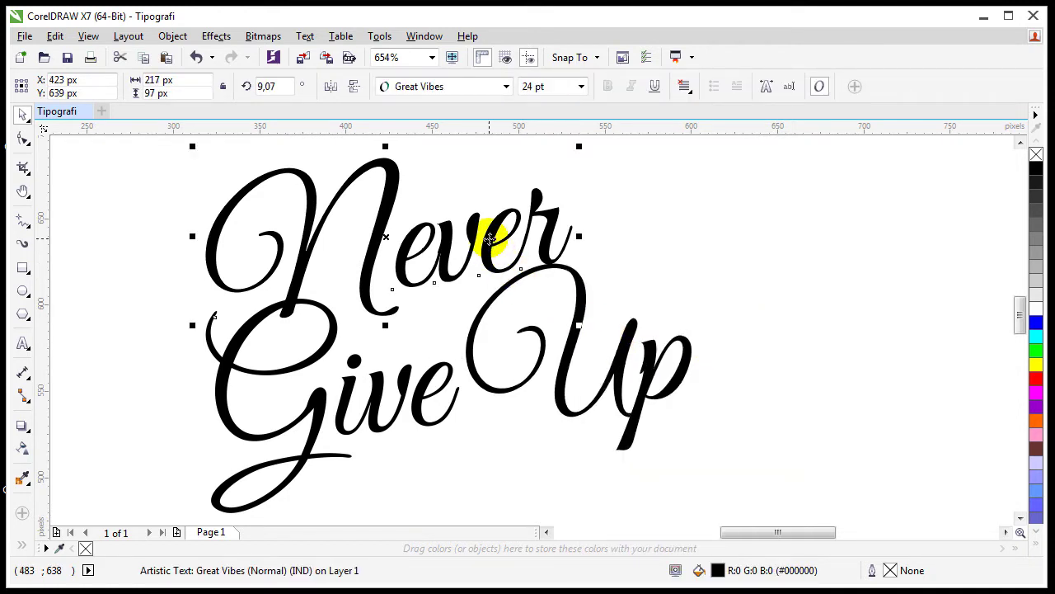
right_click(490, 240)
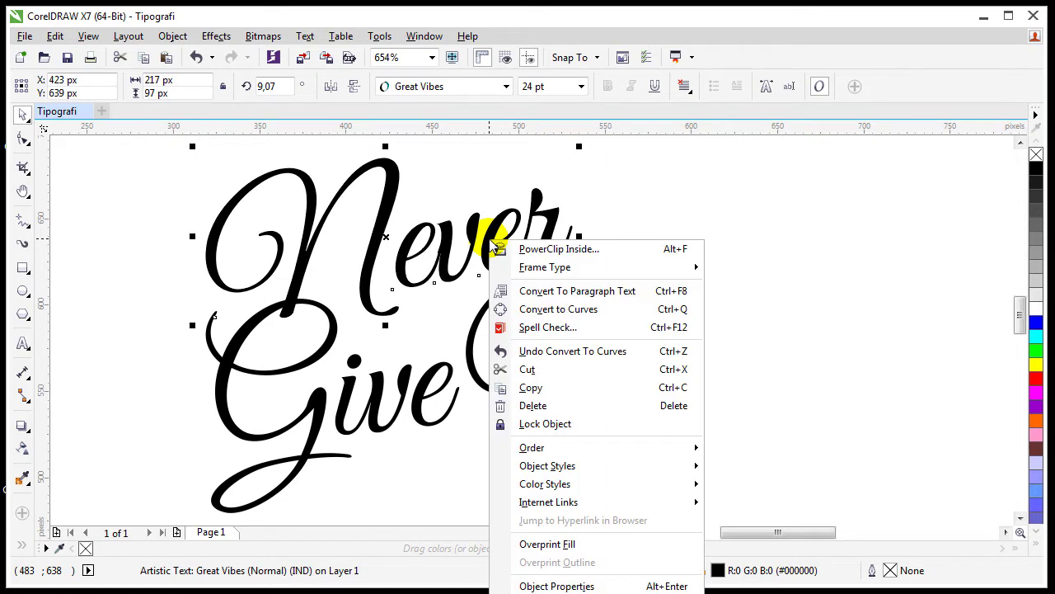
left_click(424, 245)
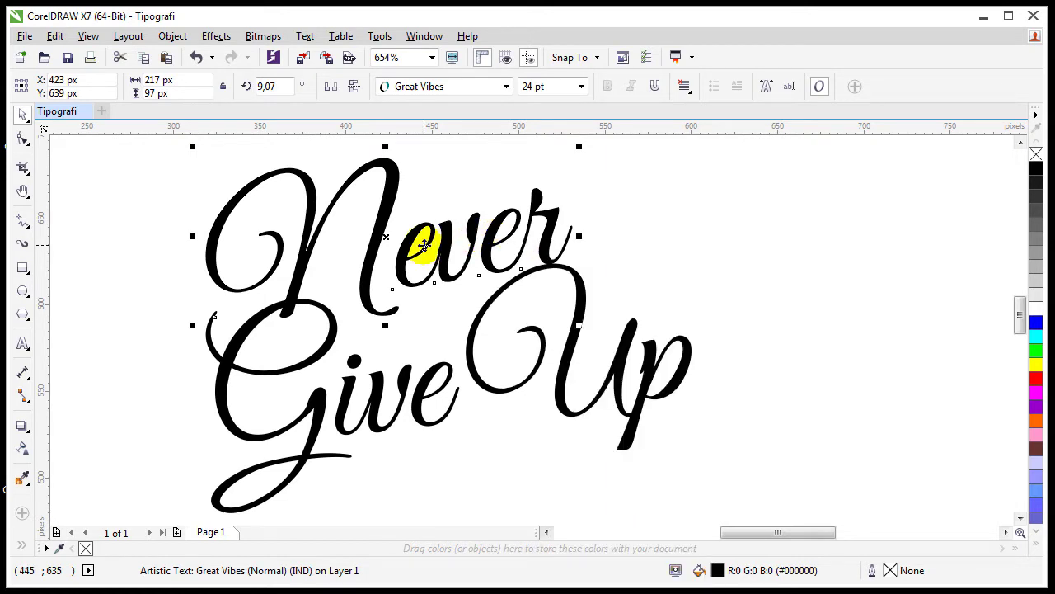
left_click(366, 202)
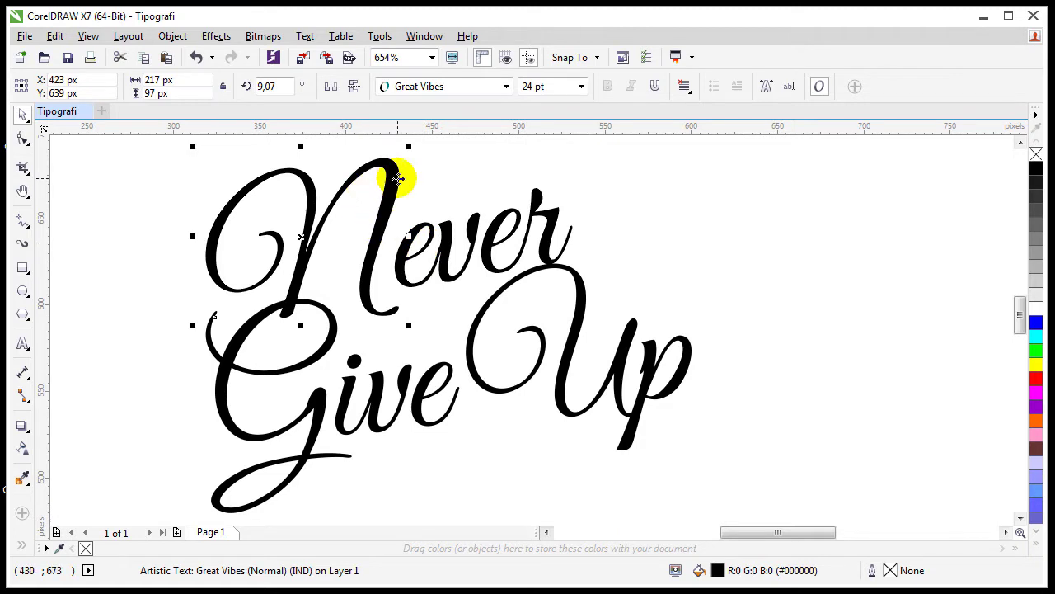
key("ctrl+q")
Group the four letters "ever" and move the group slightly down and closer to the N
left_click_drag(660, 158, 377, 297)
key("ctrl+g")
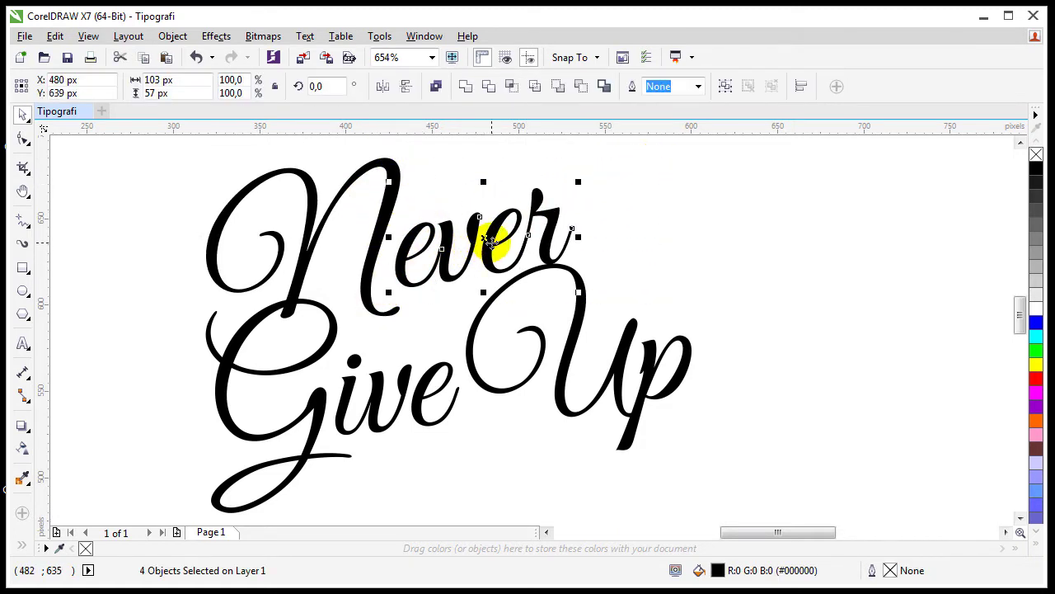
left_click_drag(490, 243, 483, 244)
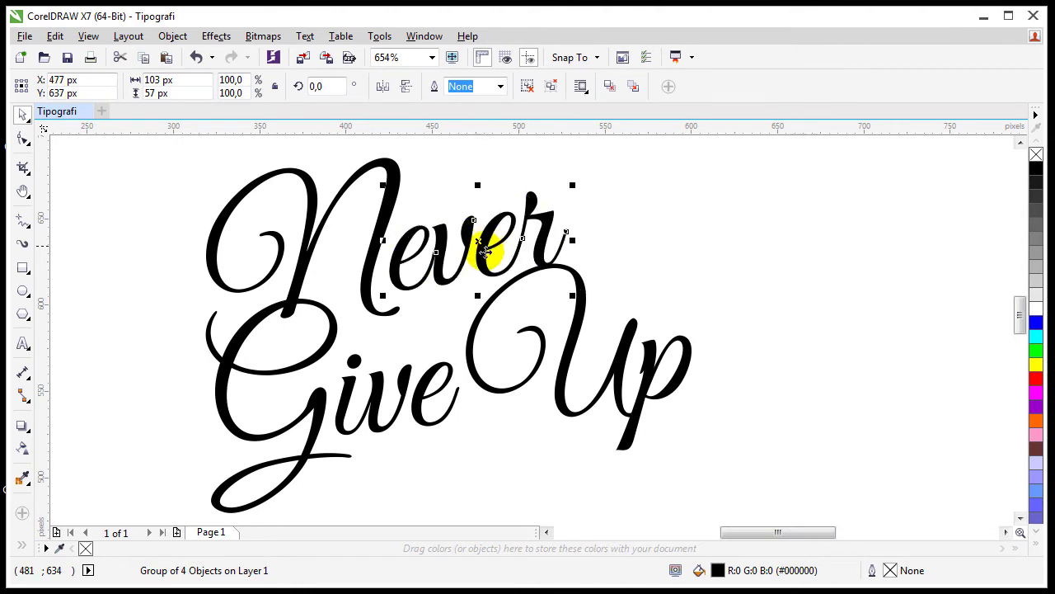
left_click(221, 332)
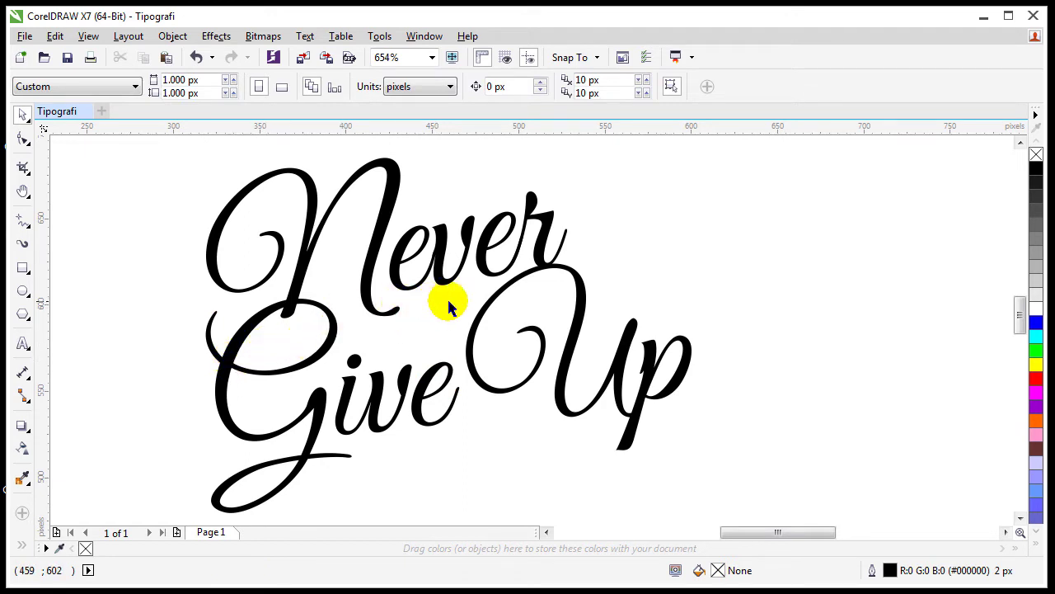
scroll(453, 306, "up", 2)
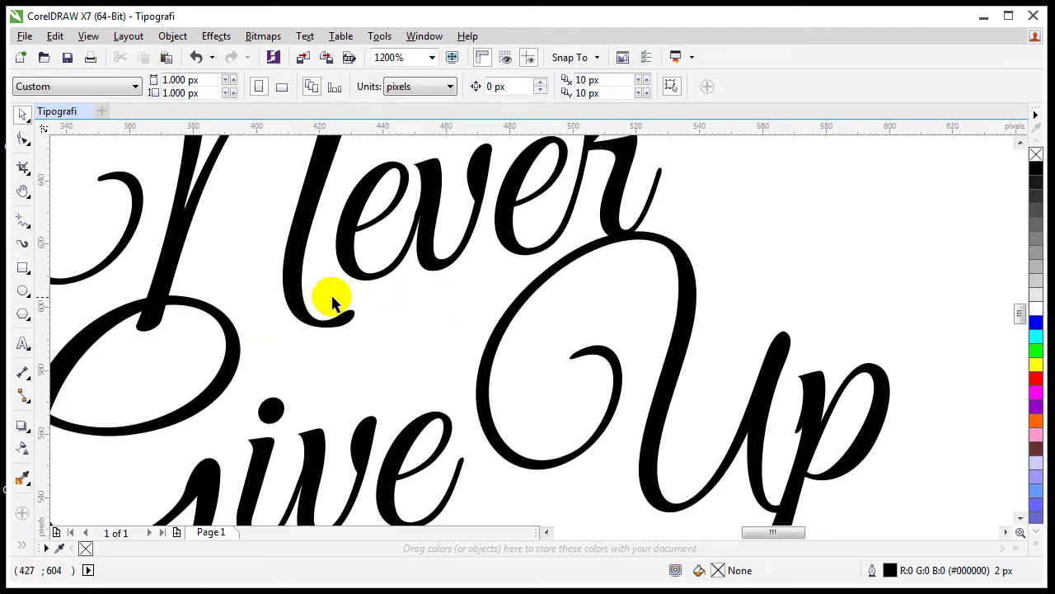
Draw a freehand curve about 58 px wide and 14 px high from the N's tail towards the U, with a Hairline outline
left_click(24, 219)
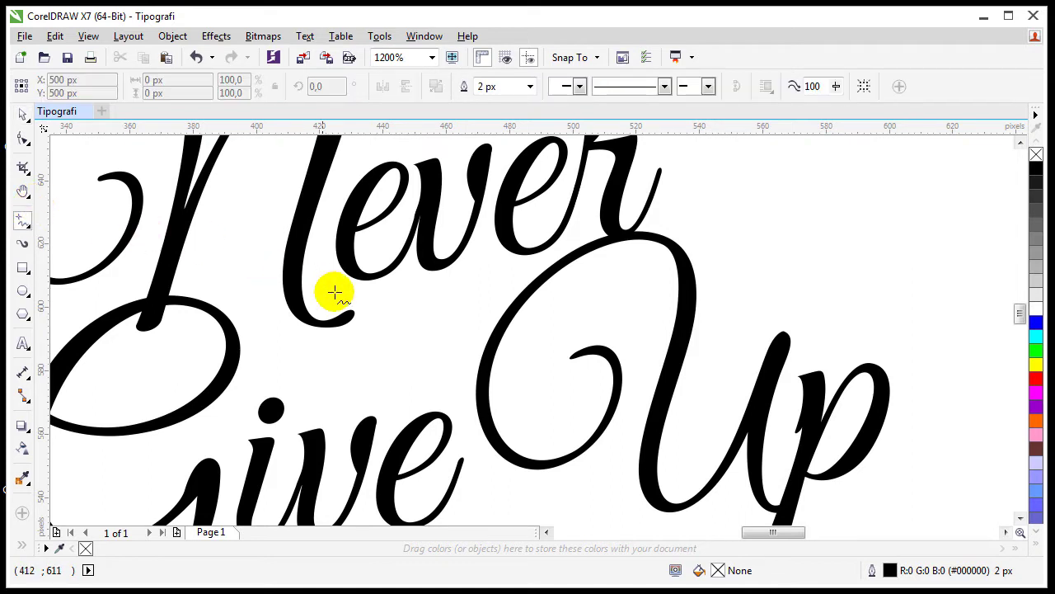
left_click(354, 304)
mouse_move(363, 302)
left_mouse_down()
mouse_move(404, 283)
mouse_move(540, 264)
left_mouse_up()
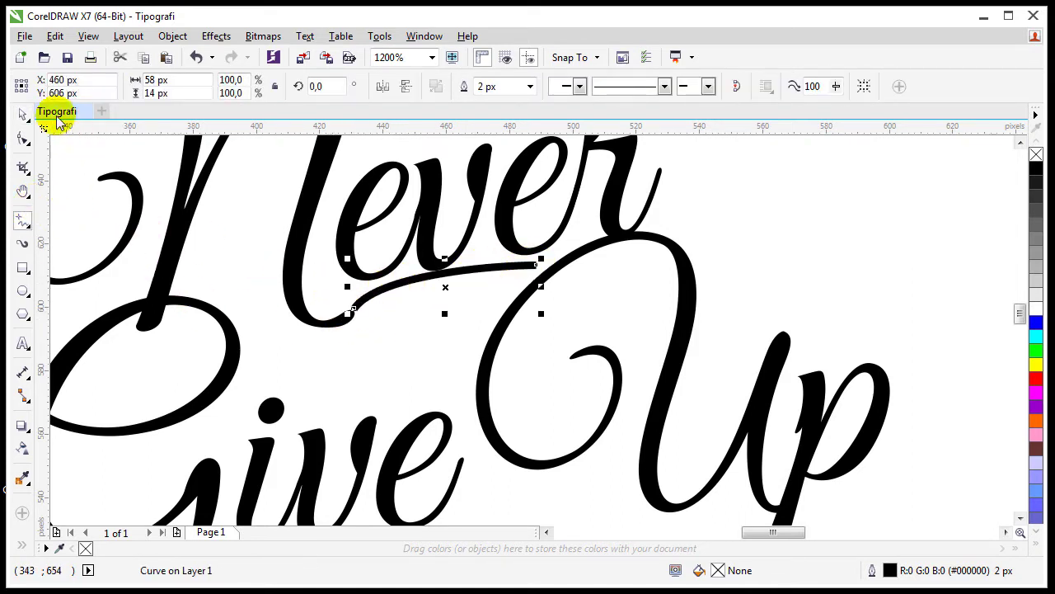
left_click(23, 114)
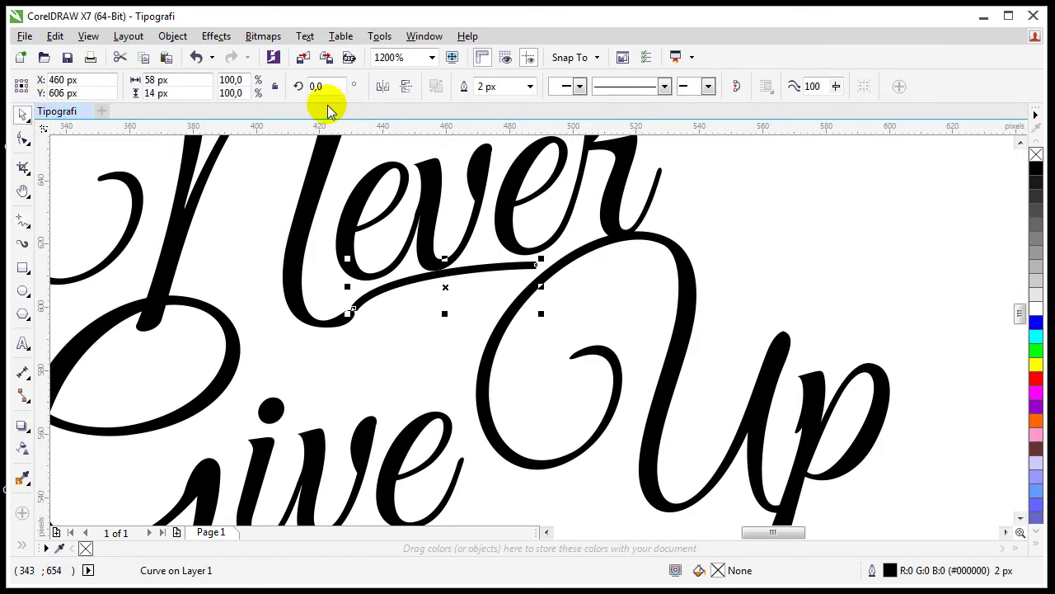
left_click(530, 86)
left_click(511, 113)
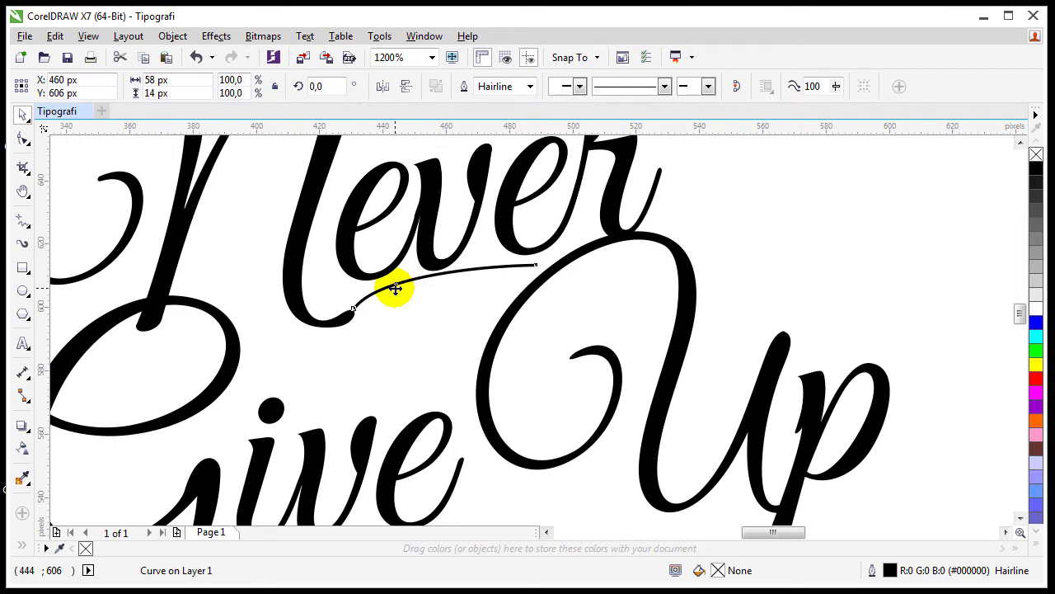
Duplicate the curve slightly below the original and combine the two curves into one object
left_click_drag(393, 296, 386, 306)
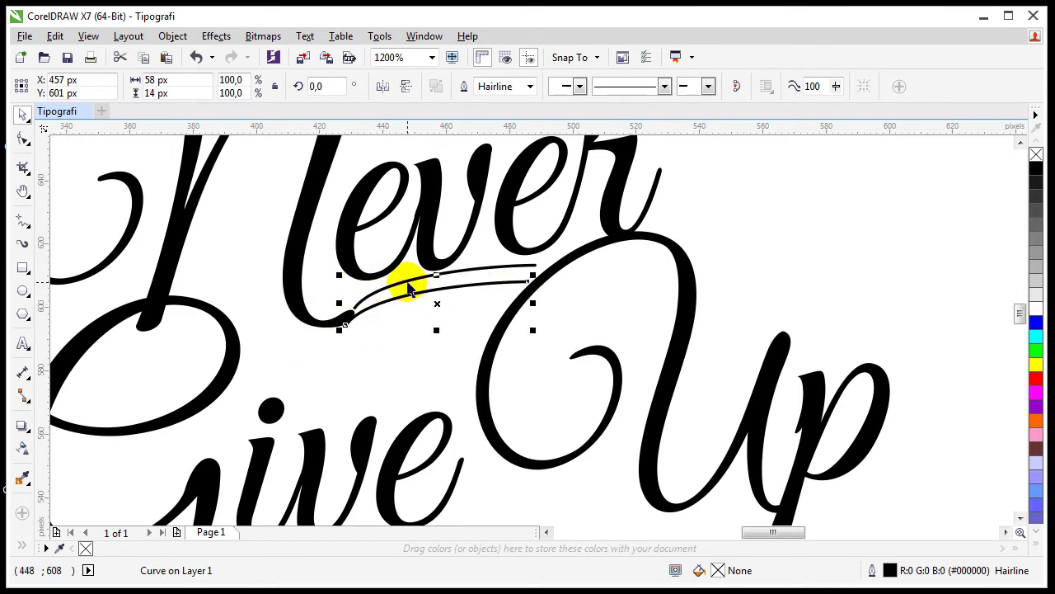
left_click(410, 288, "shift")
scroll(440, 283, "up", 1)
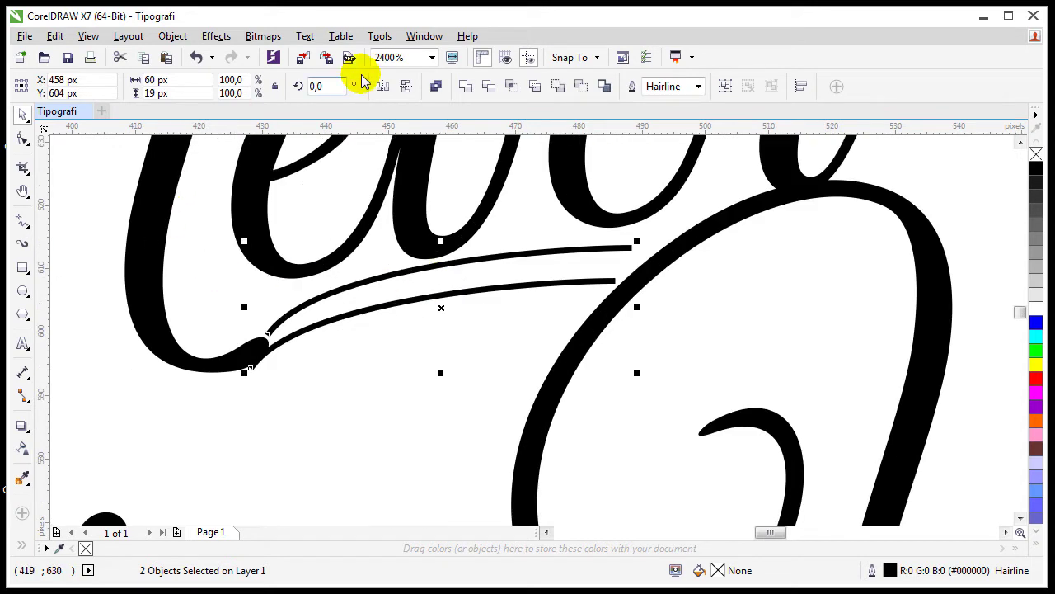
left_click(436, 86)
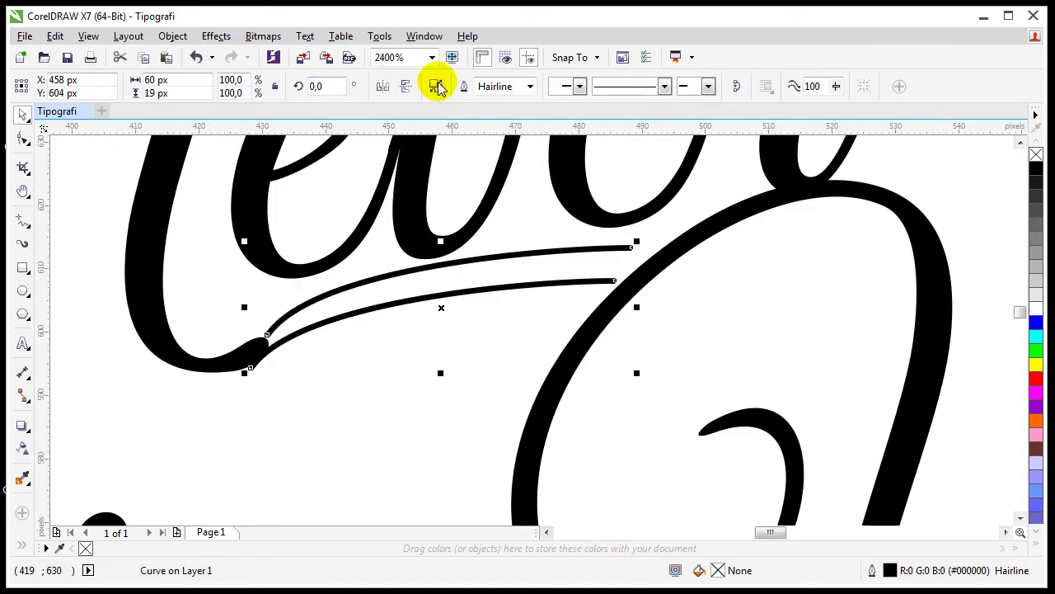
Close the flourish by joining the two curves with straight freehand lines at both ends
left_click(22, 222)
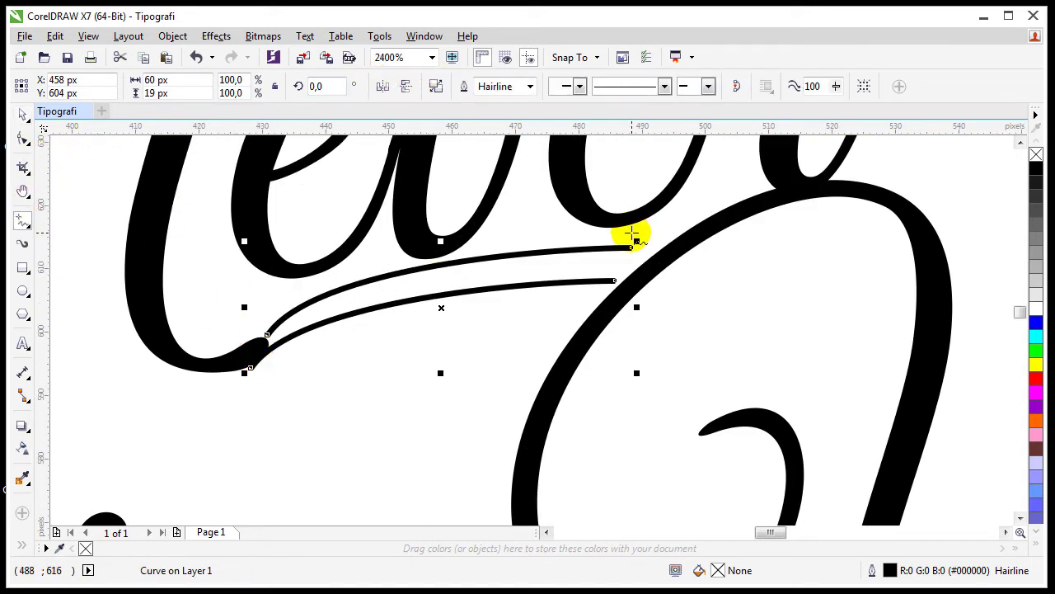
left_click_drag(630, 247, 615, 281)
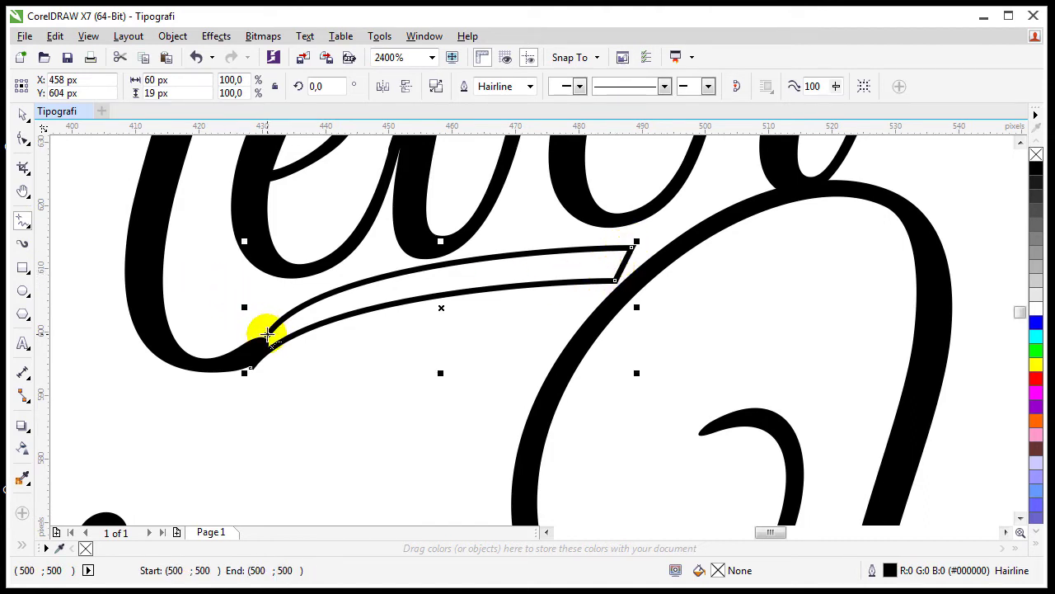
left_click_drag(266, 335, 246, 372)
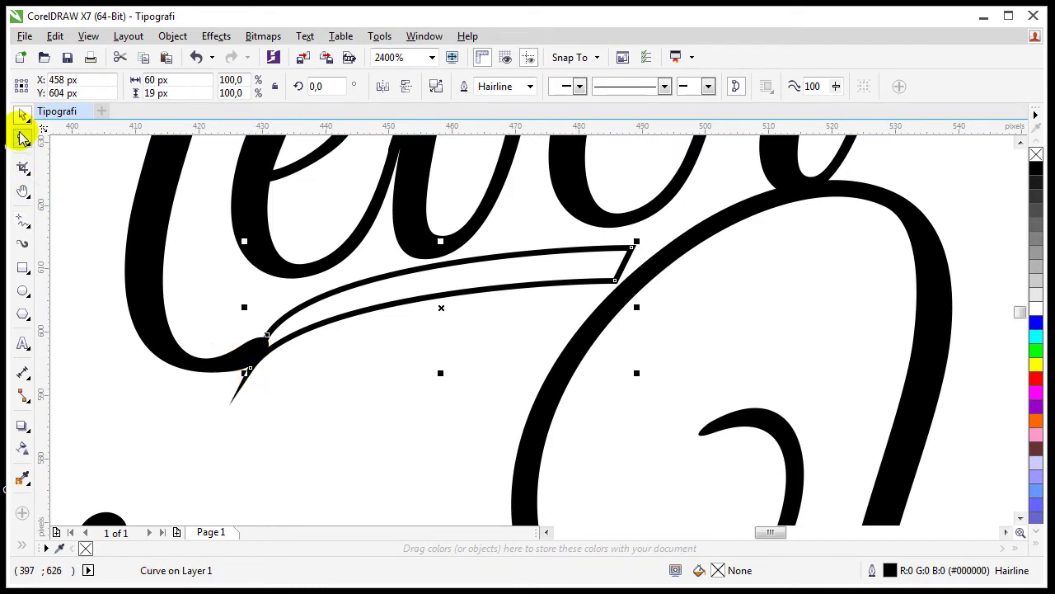
Move the flourish's upper start node onto the N's tail and shift its lower end node slightly away from the U
left_click(23, 139)
left_click_drag(201, 280, 304, 391)
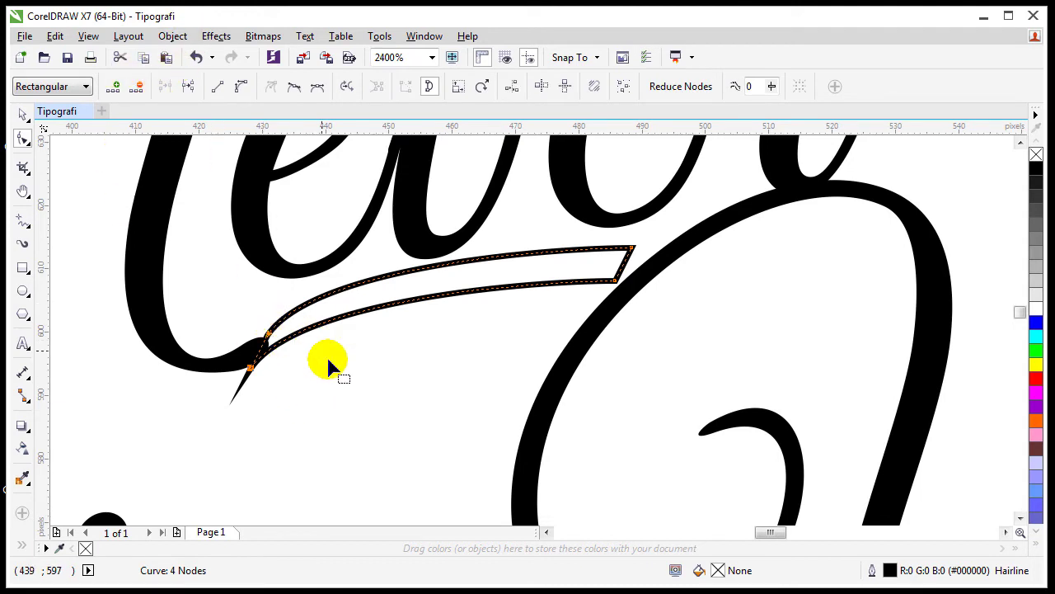
left_click(270, 335)
left_click_drag(270, 338, 244, 347)
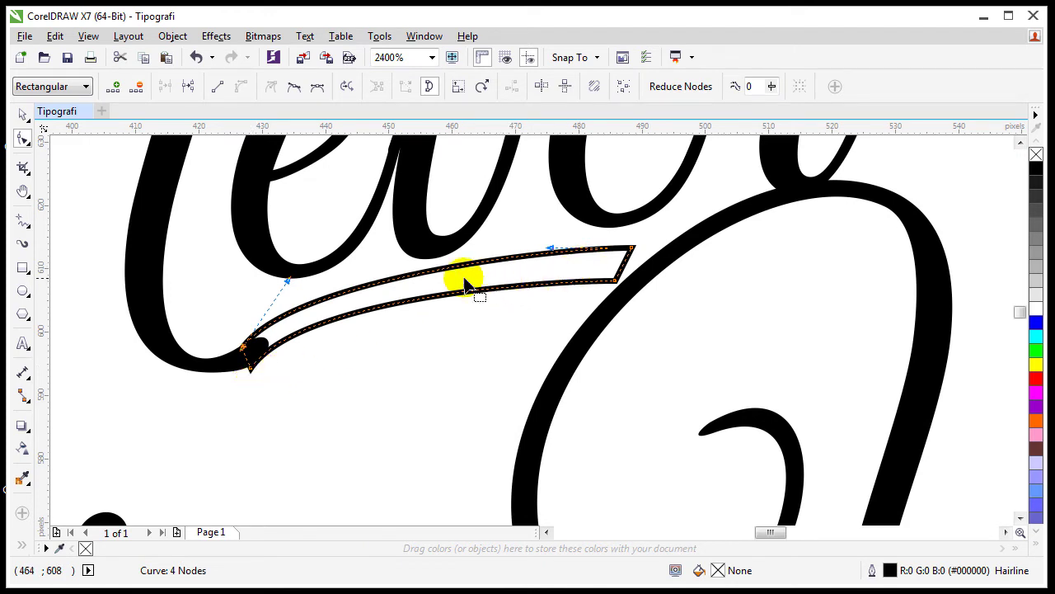
scroll(451, 289, "up", 2)
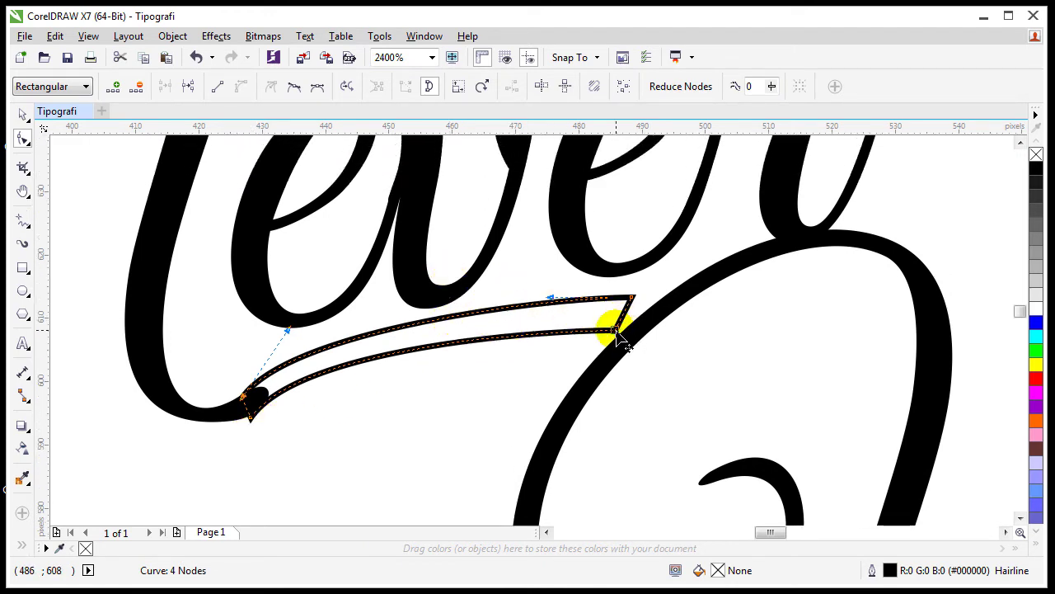
left_click_drag(616, 336, 603, 338)
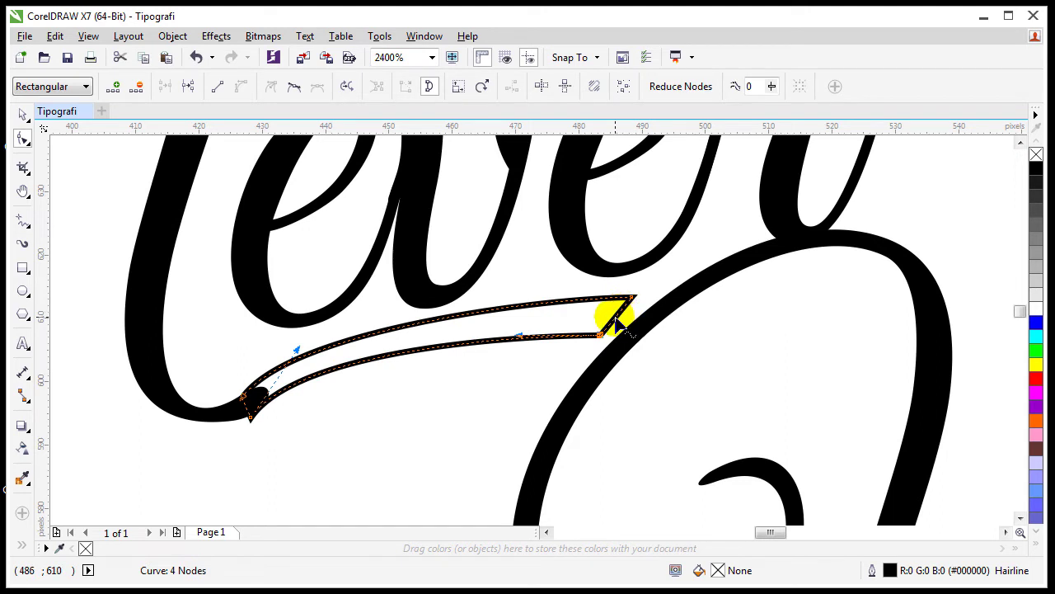
Convert the flourish's slanted end edge to a curve and bend it to run parallel to the U's outline
left_click(617, 323)
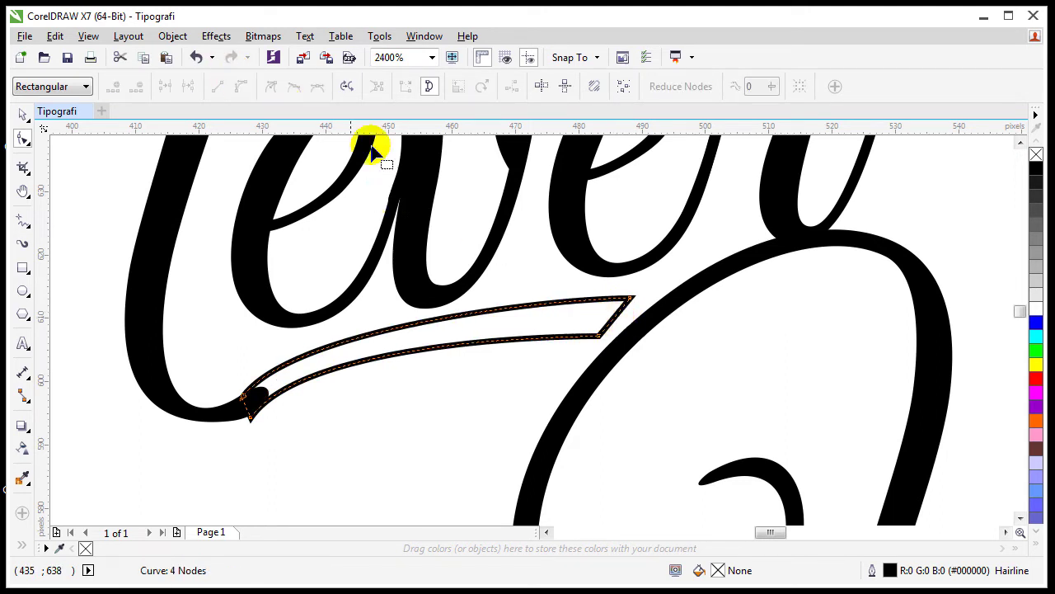
mouse_move(614, 323)
left_mouse_down()
mouse_move(620, 336)
mouse_move(598, 318)
mouse_move(601, 330)
left_mouse_up()
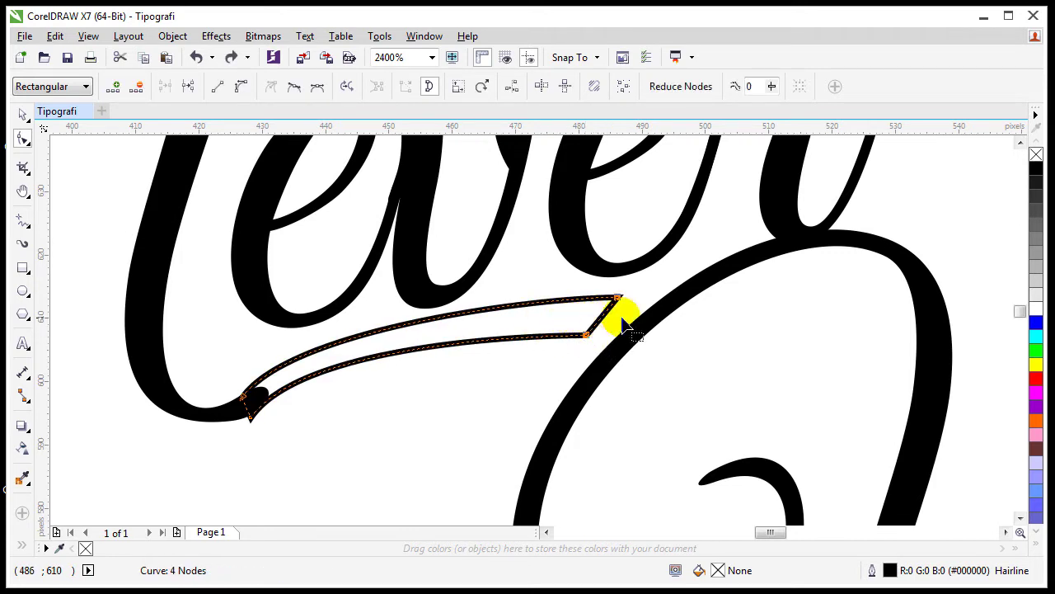
key("ctrl+z")
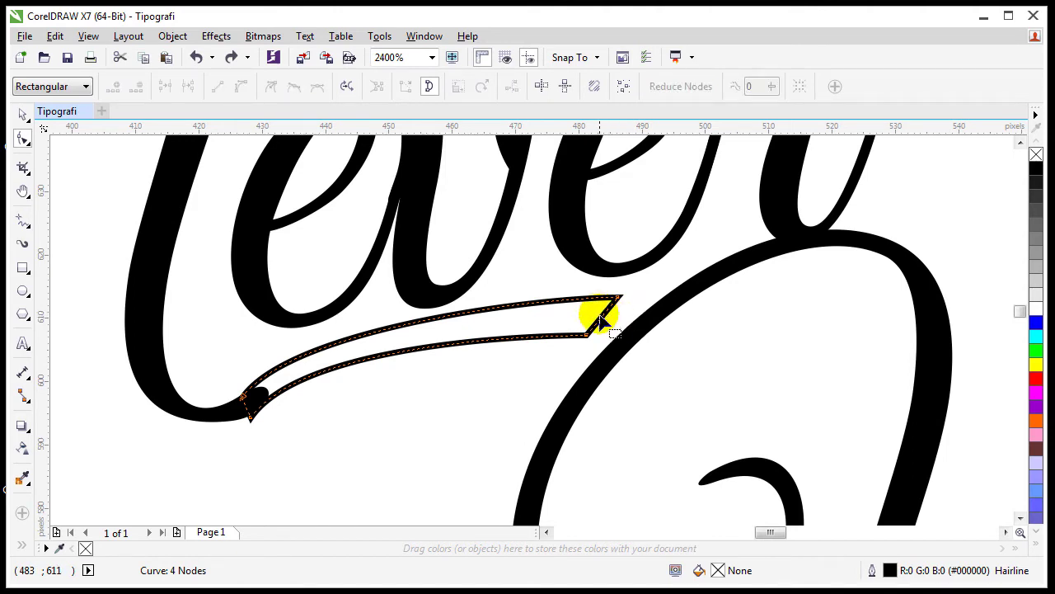
left_click(240, 86)
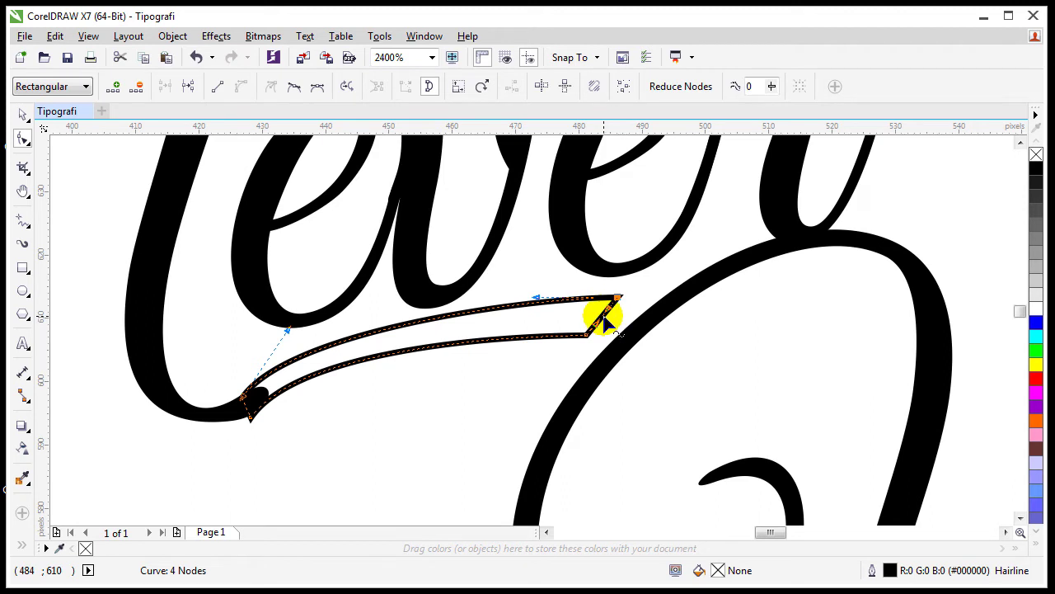
left_click_drag(604, 322, 630, 297)
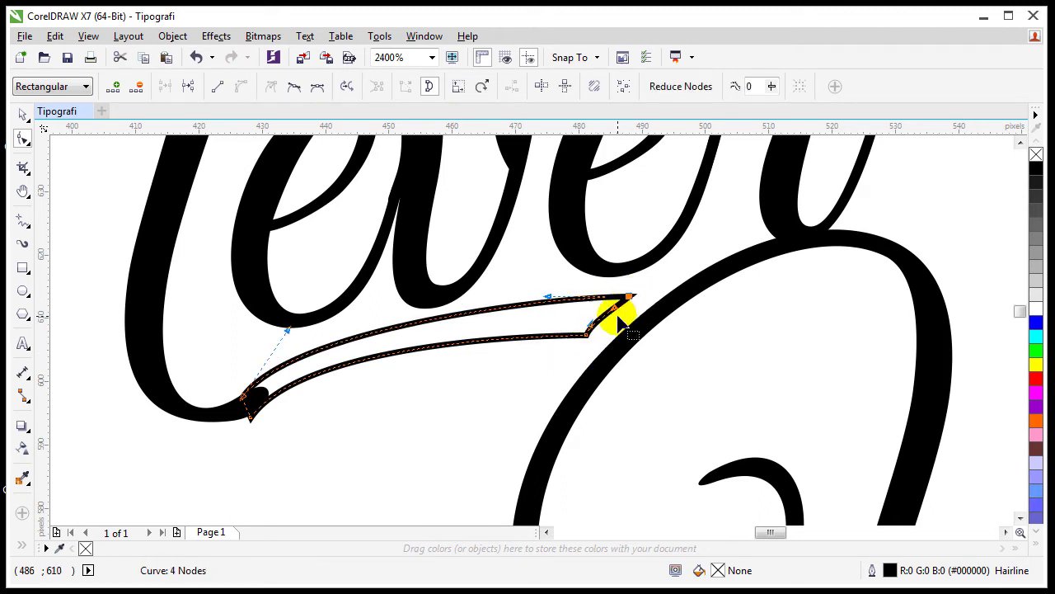
left_click(614, 316)
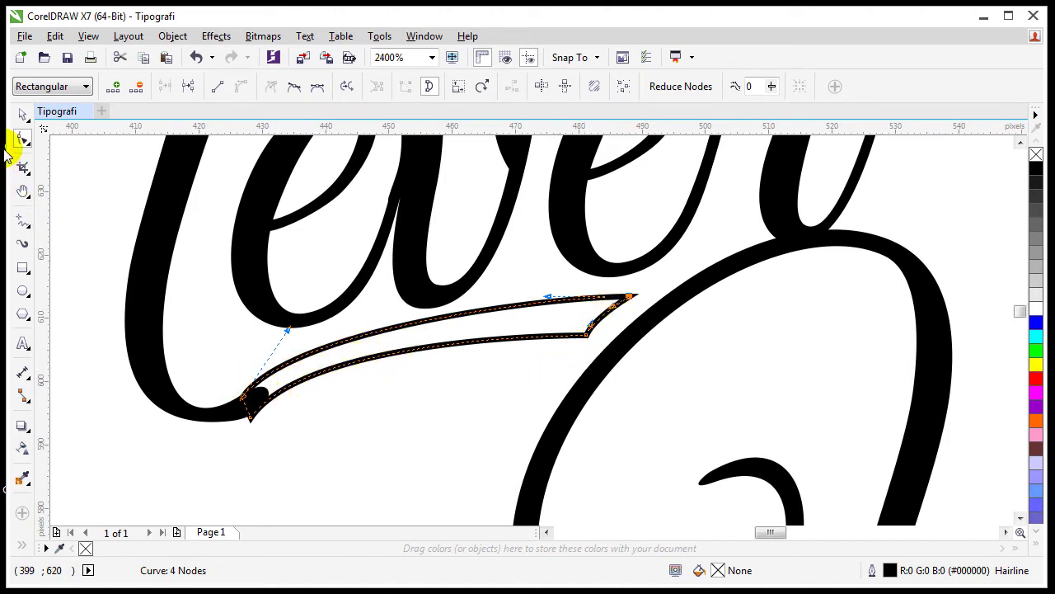
Fill the flourish with black and remove its outline
left_click(20, 113)
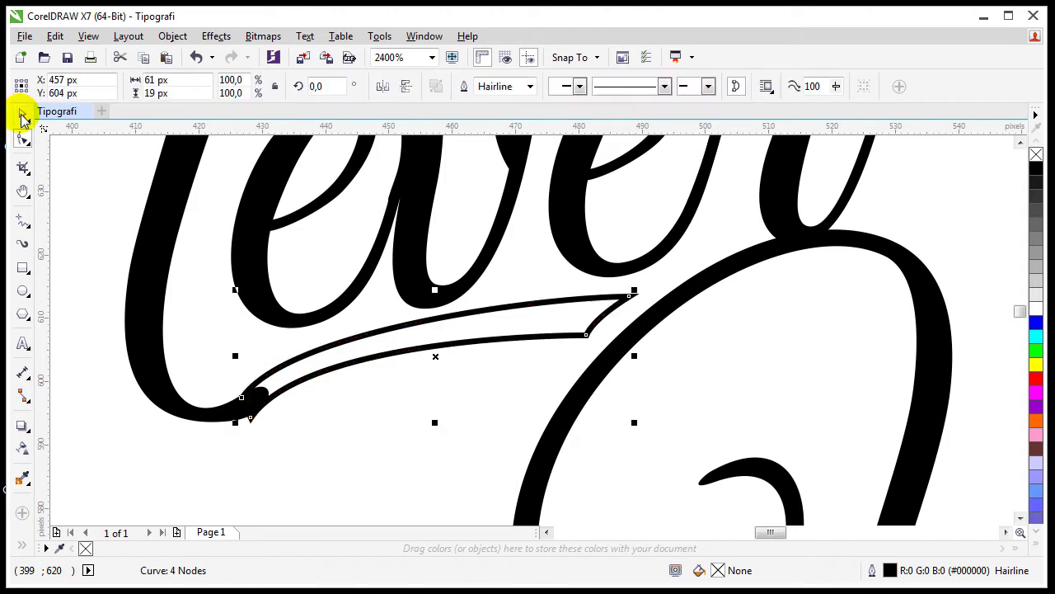
left_click(1036, 171)
right_click(1036, 156)
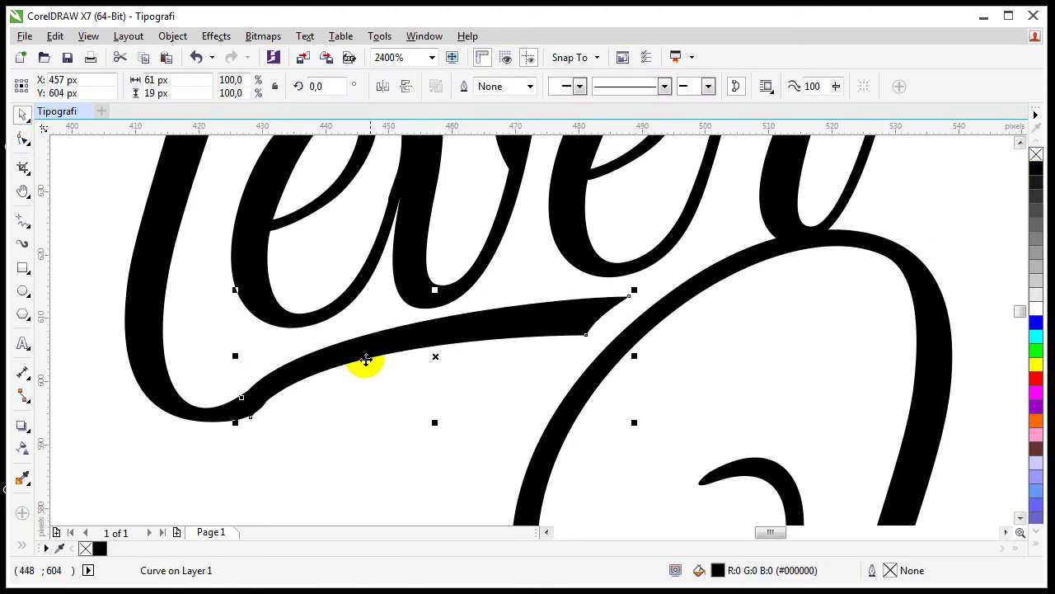
Weld the flourish to the letter N
scroll(279, 342, "down", 1)
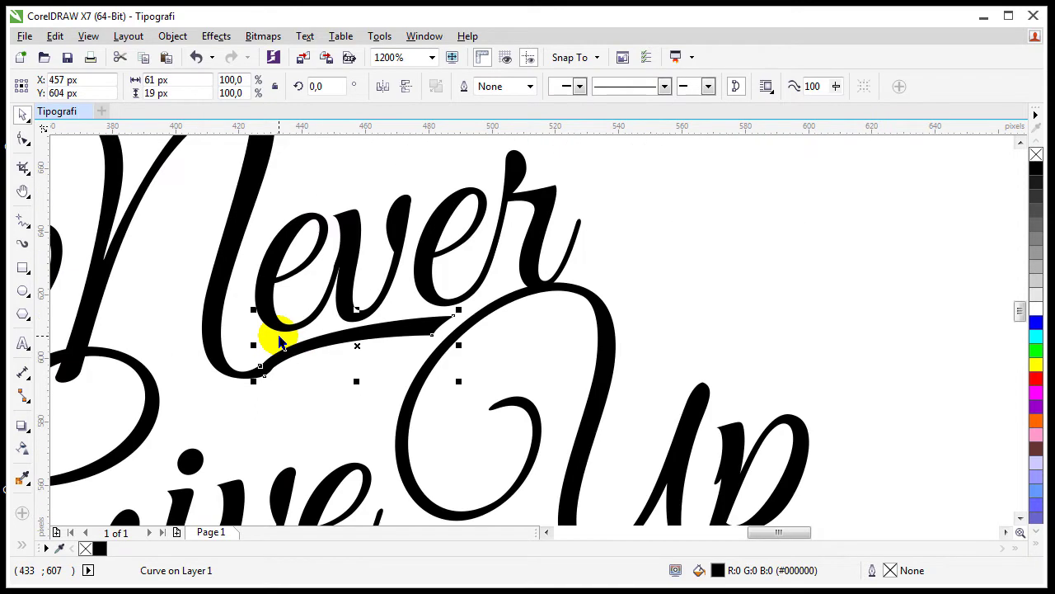
left_click(216, 357, "shift")
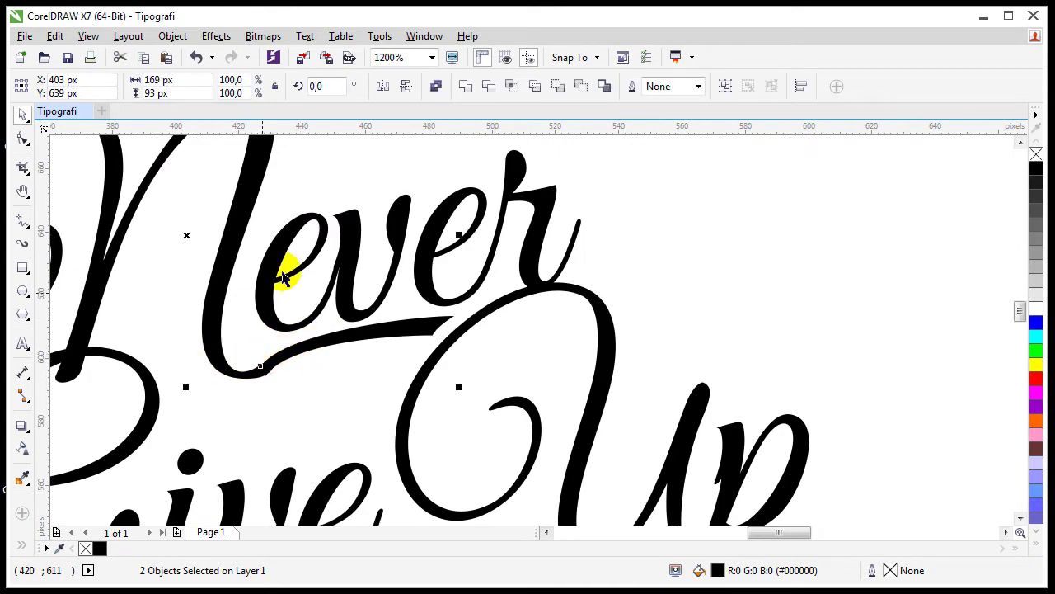
left_click(466, 87)
Delete the surplus nodes where the flourish meets the N's tail to smooth the join
key("z")
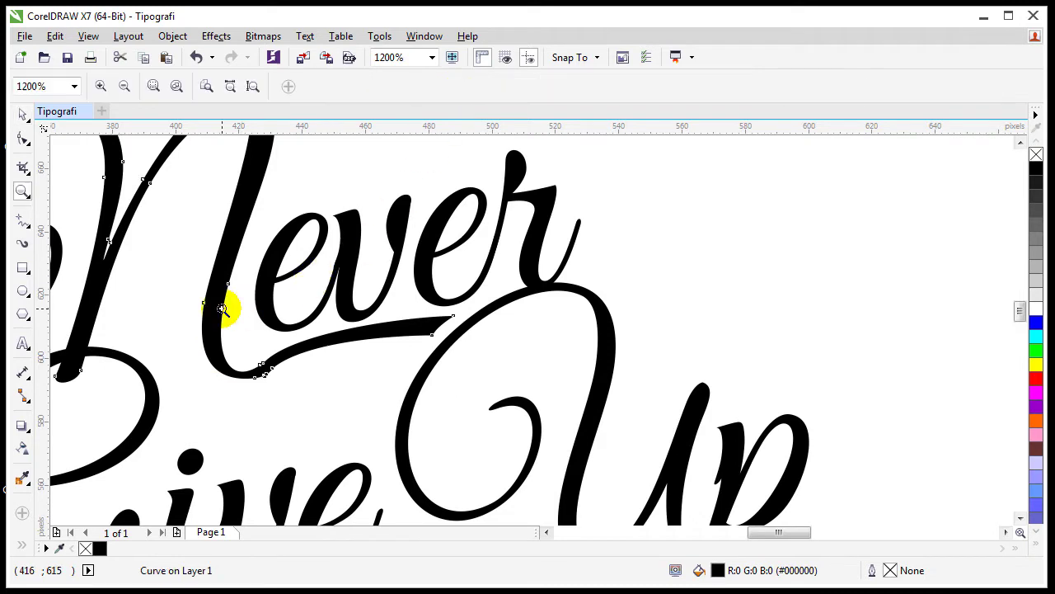
left_click_drag(219, 307, 553, 437)
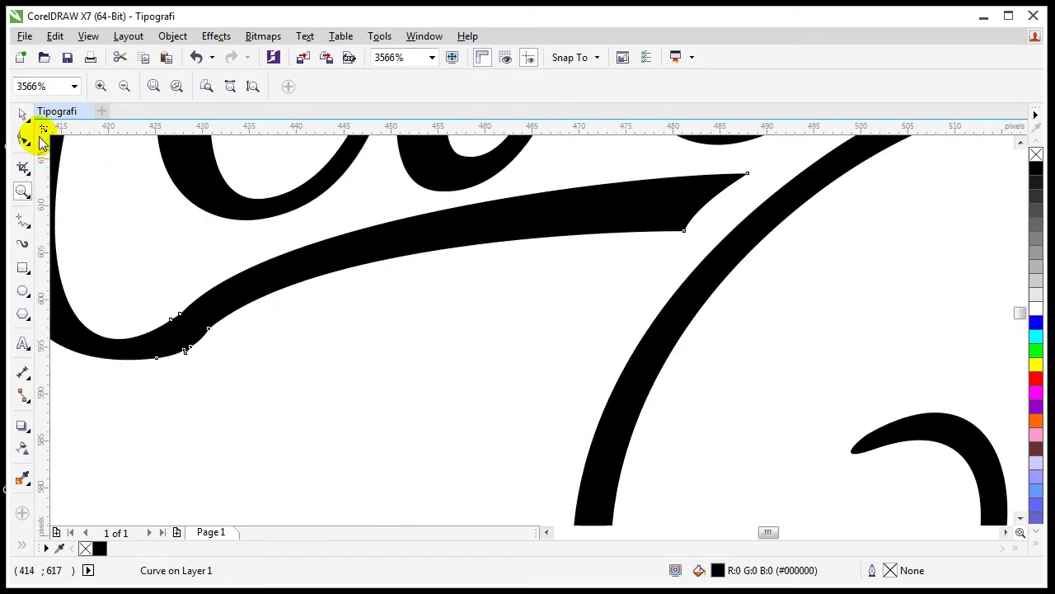
left_click(23, 138)
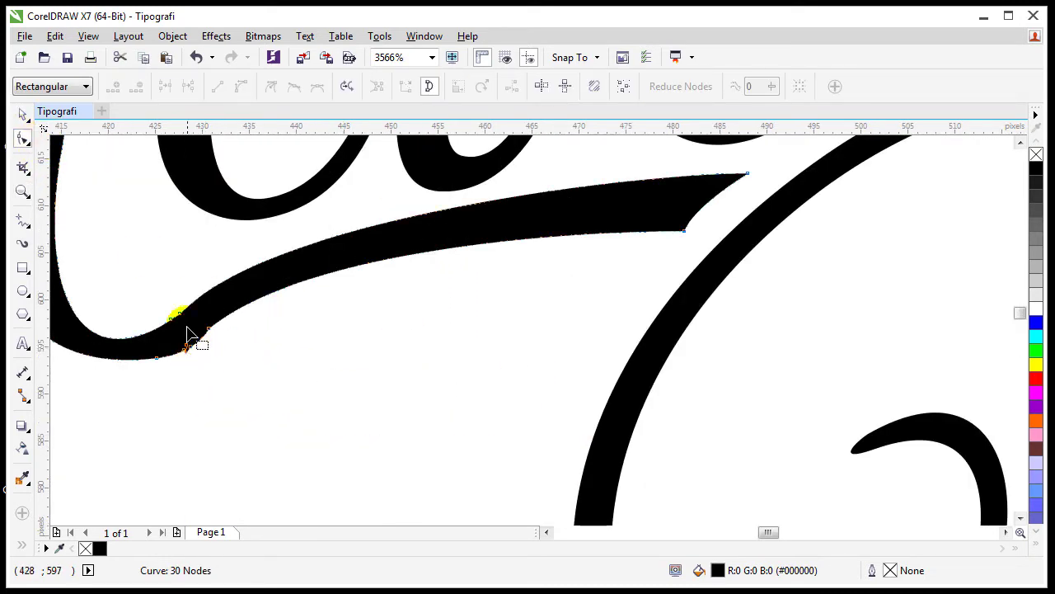
scroll(181, 299, "down", 3)
left_click_drag(168, 276, 206, 354)
key("Delete")
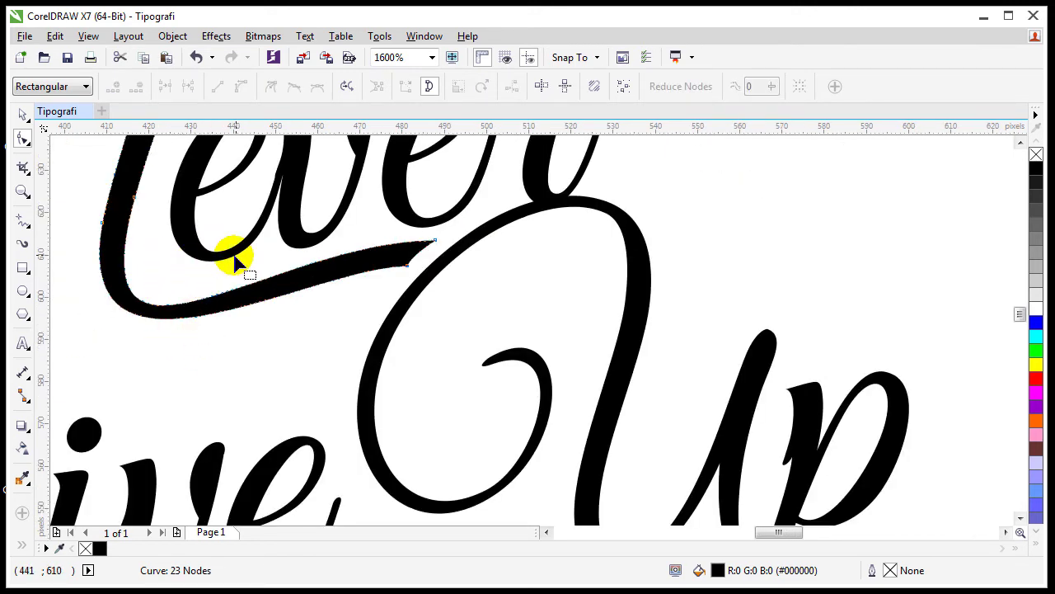
scroll(228, 170, "up", 3)
scroll(297, 264, "down", 2)
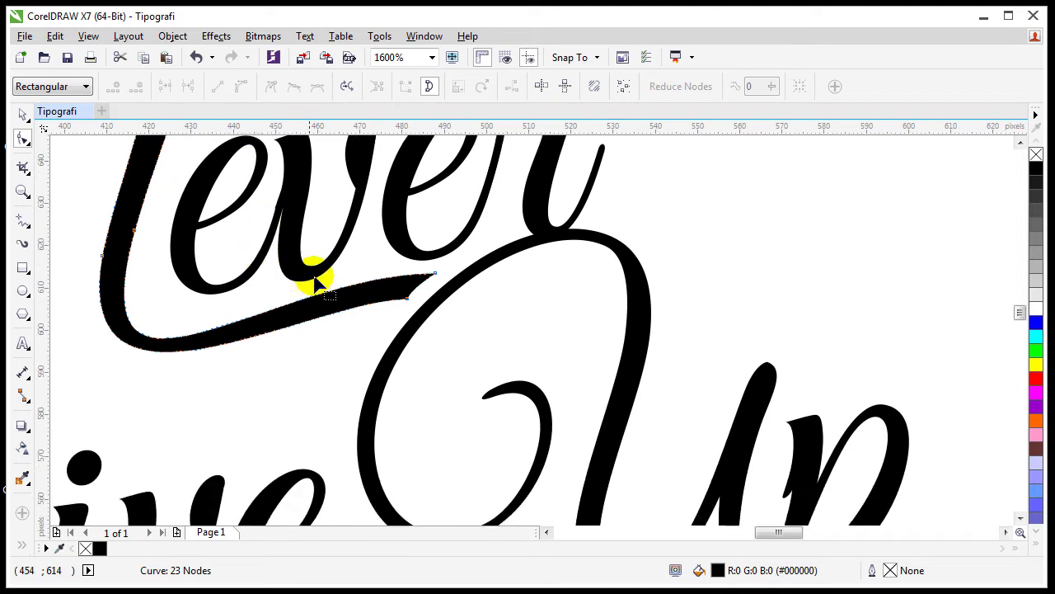
Widen the flourish's end by lowering its bottom node along the U, and bend its edges into a smoother curve
left_click(408, 298)
left_click_drag(405, 300, 398, 318)
left_click_drag(305, 327, 357, 293)
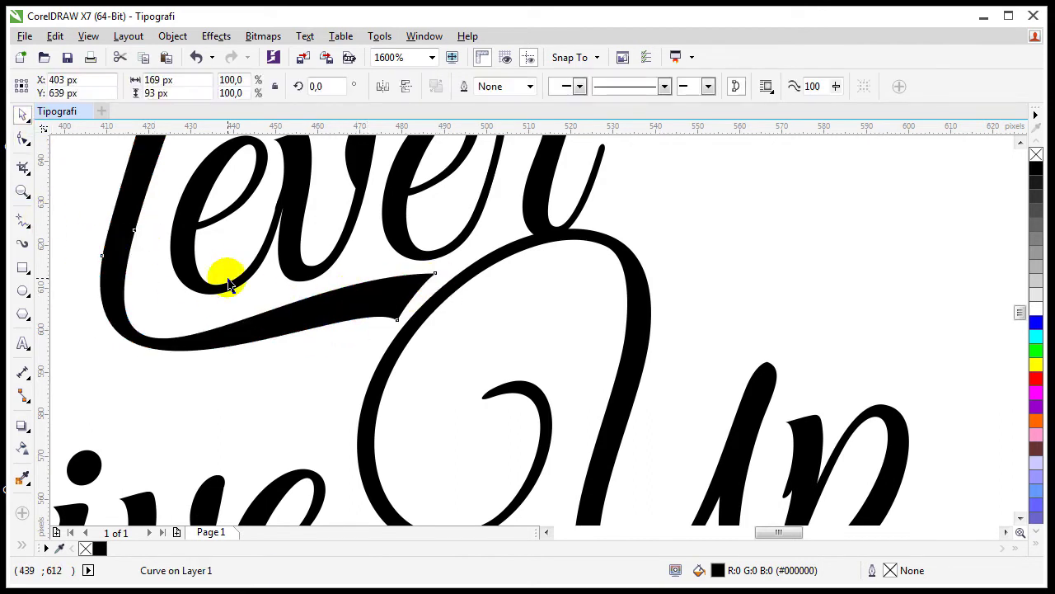
key("Escape")
Trim the letter N with the G where the N's stem overlaps the top of the G
key("F4")
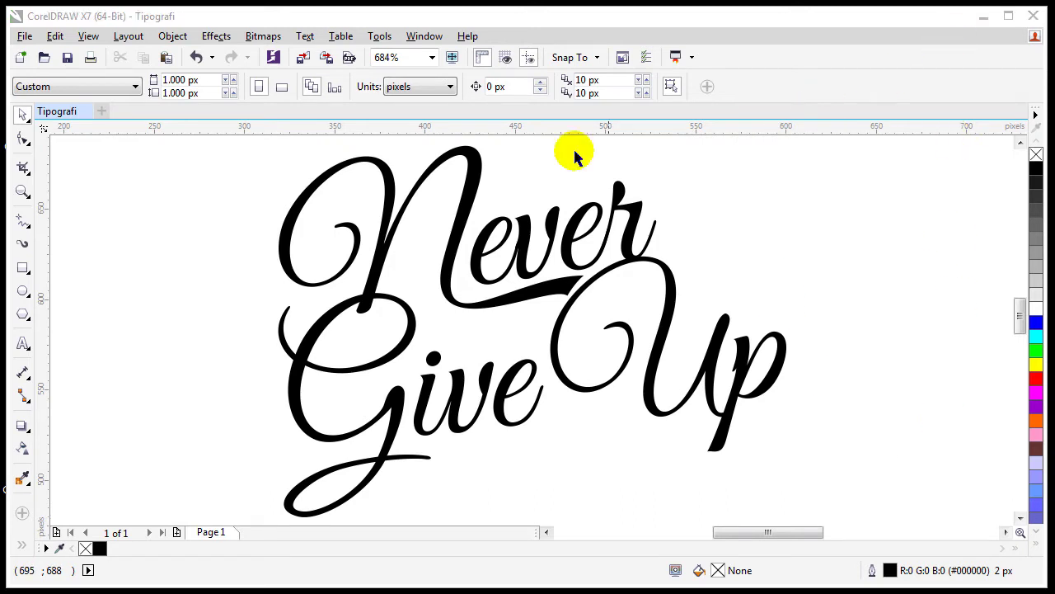
left_click(373, 221)
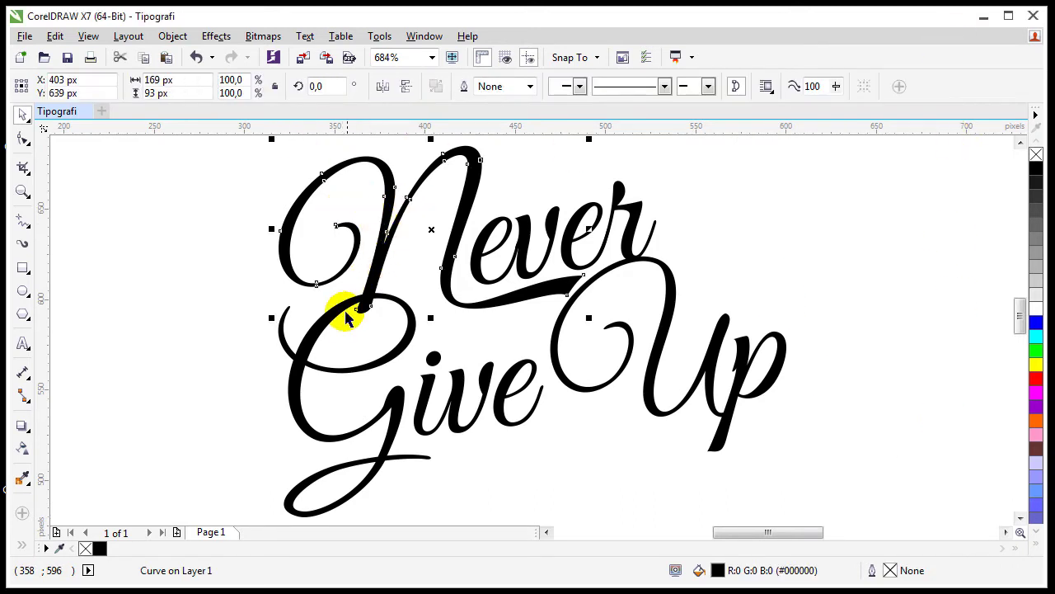
scroll(350, 315, "up", 2)
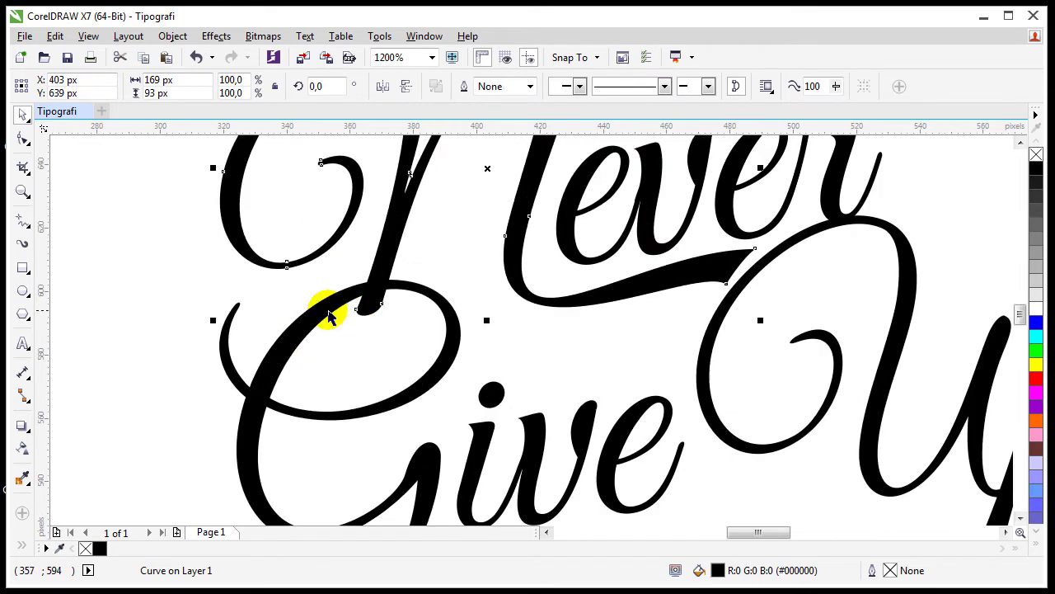
left_click(323, 308)
left_click(390, 237, "shift")
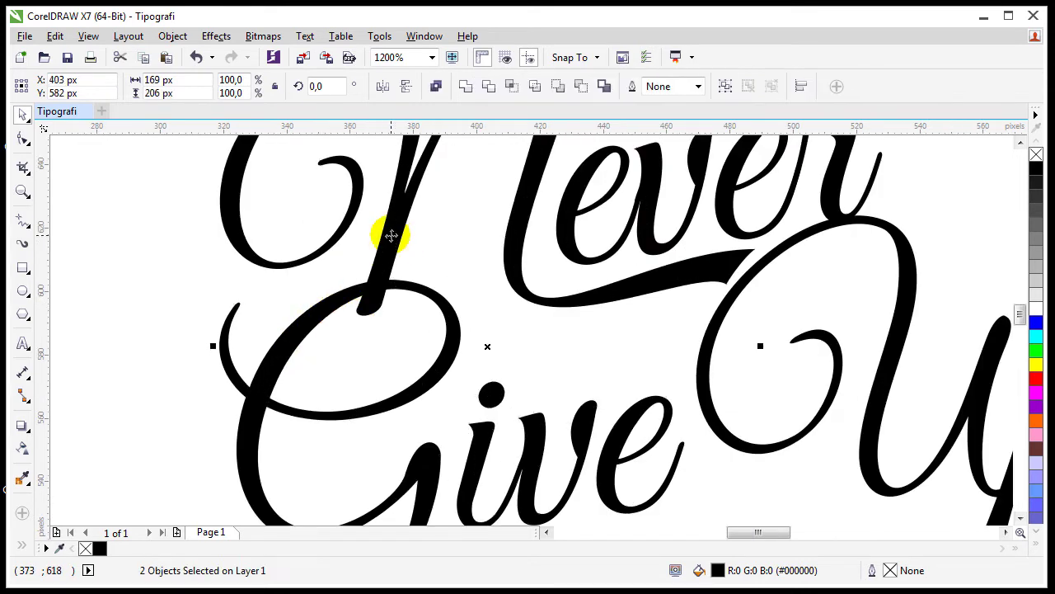
left_click(489, 86)
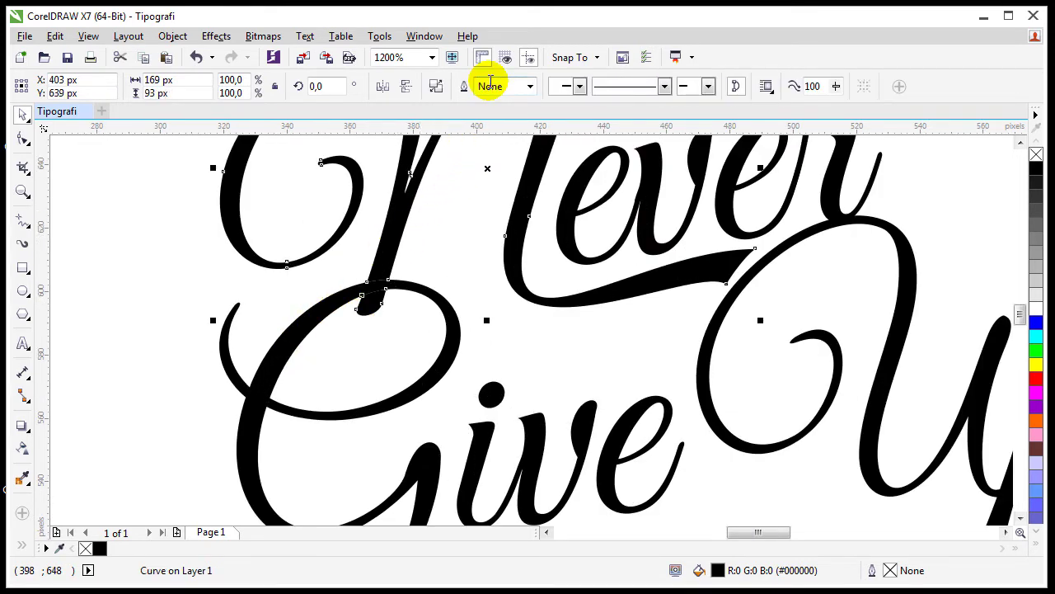
Break the trimmed letter N apart and delete the leftover stem piece inside the G
left_click(436, 88)
left_click(157, 258)
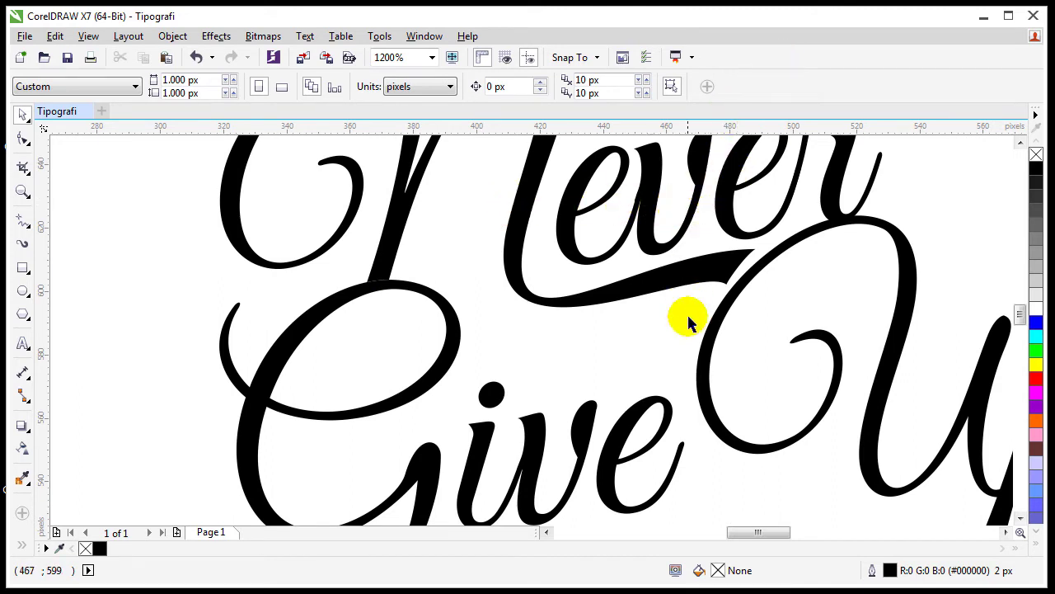
scroll(722, 408, "down", 1)
scroll(722, 408, "up", 1)
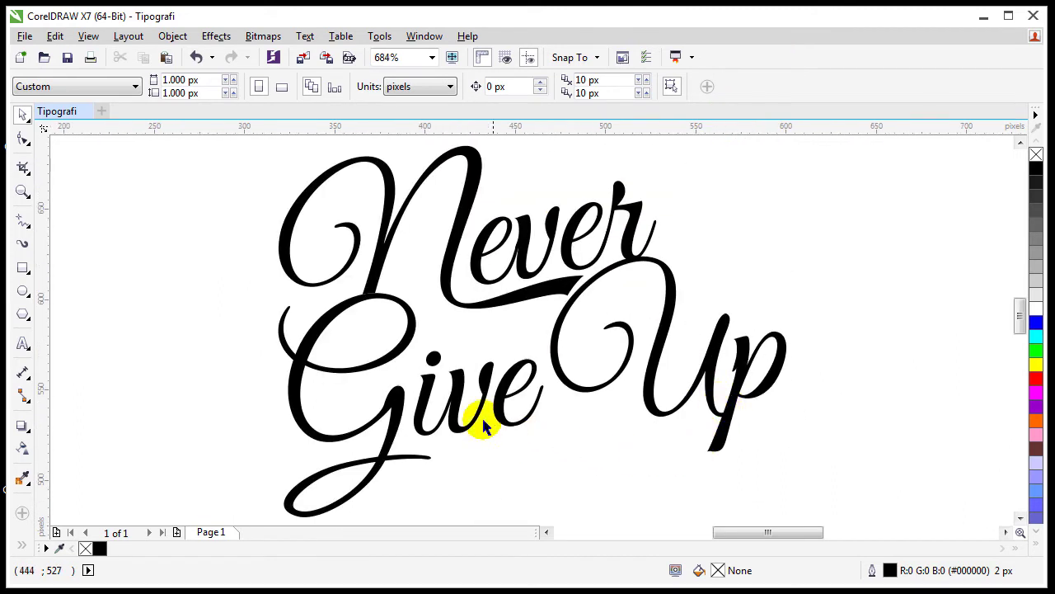
Draw a freehand curve about 118 px wide and 75 px high from the G's tail up to the U's inner curl
key("z")
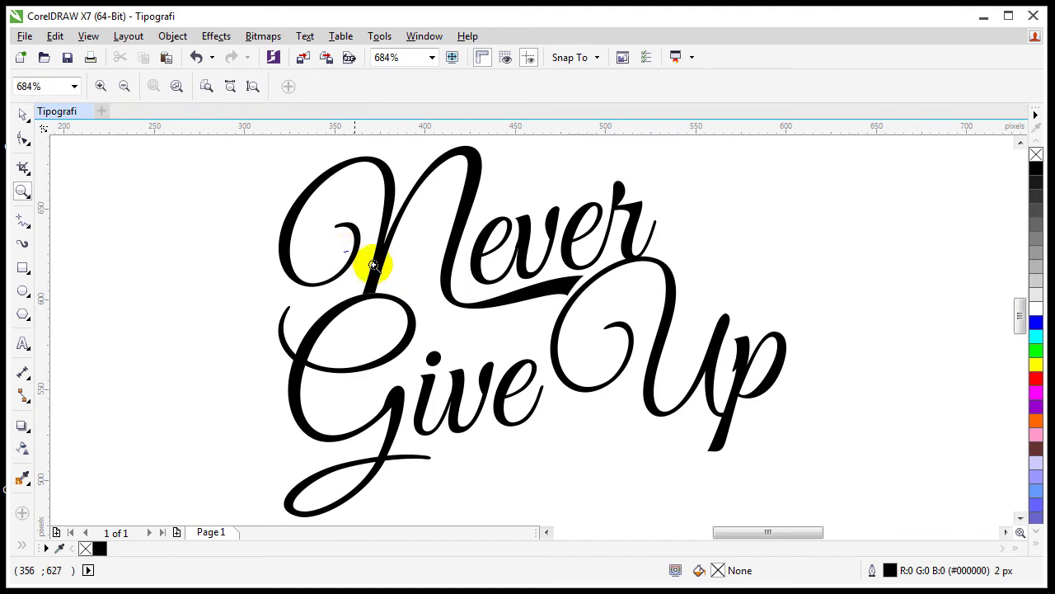
left_click_drag(344, 252, 739, 489)
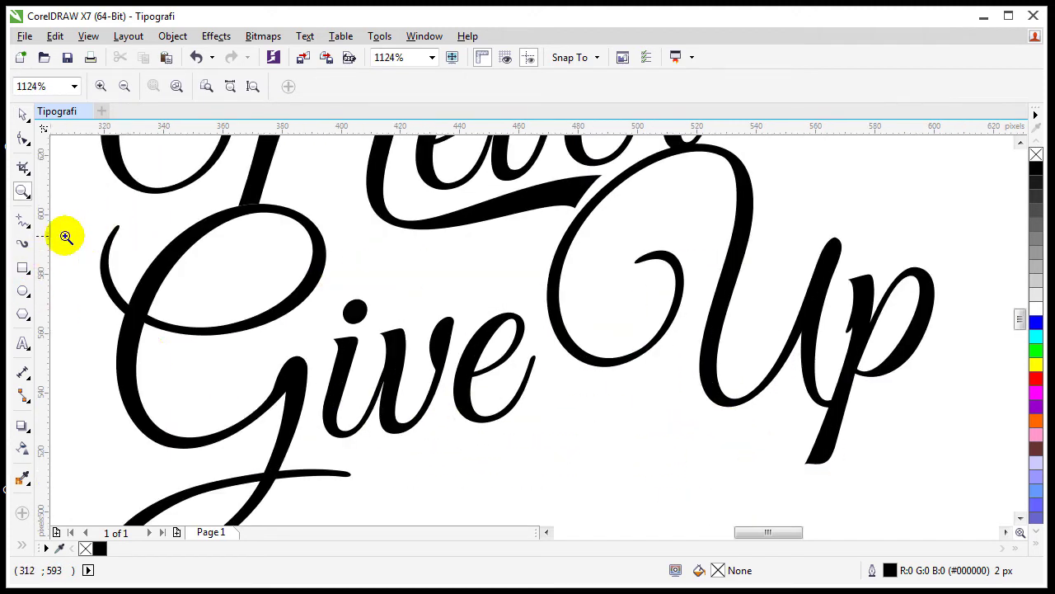
left_click(29, 216)
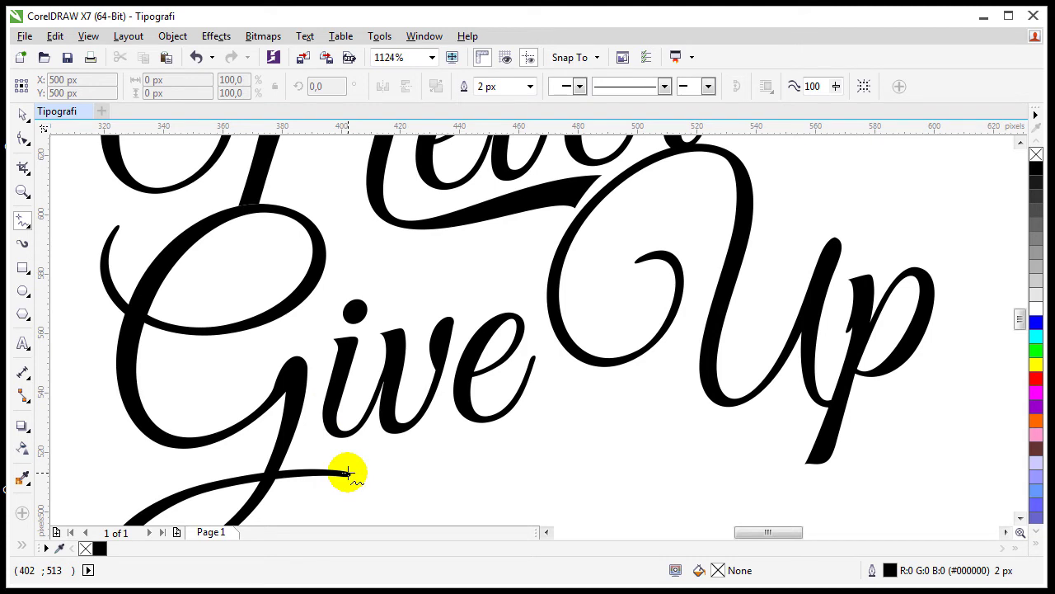
mouse_move(349, 472)
left_mouse_down()
mouse_move(487, 473)
mouse_move(631, 433)
mouse_move(666, 401)
mouse_move(686, 362)
mouse_move(676, 249)
left_mouse_up()
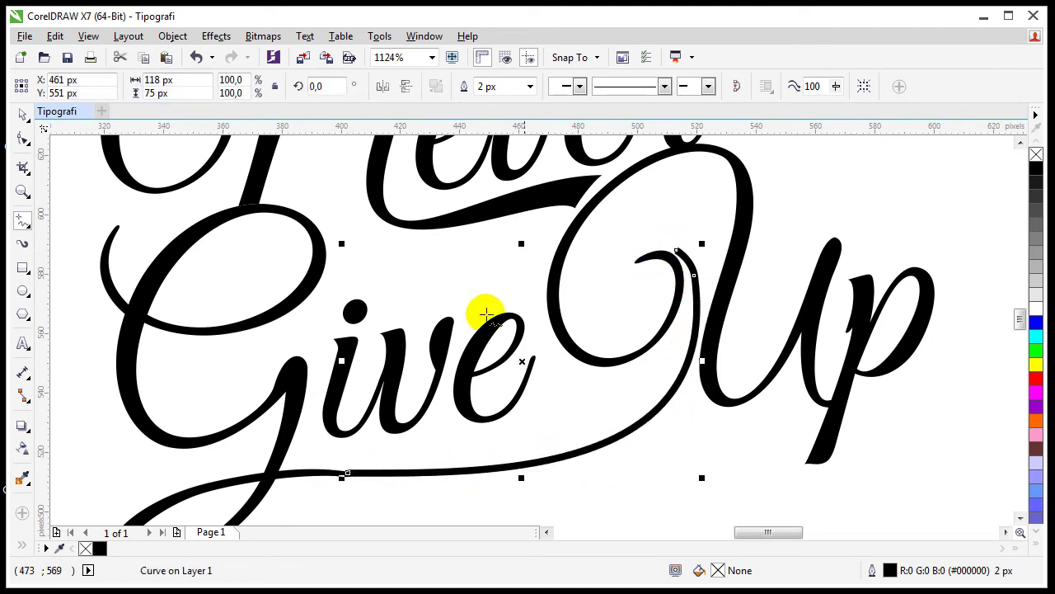
Set the curve's outline to Hairline and stretch it to 122 px wide and 74 px high so it overlaps the G's tail
left_click(22, 114)
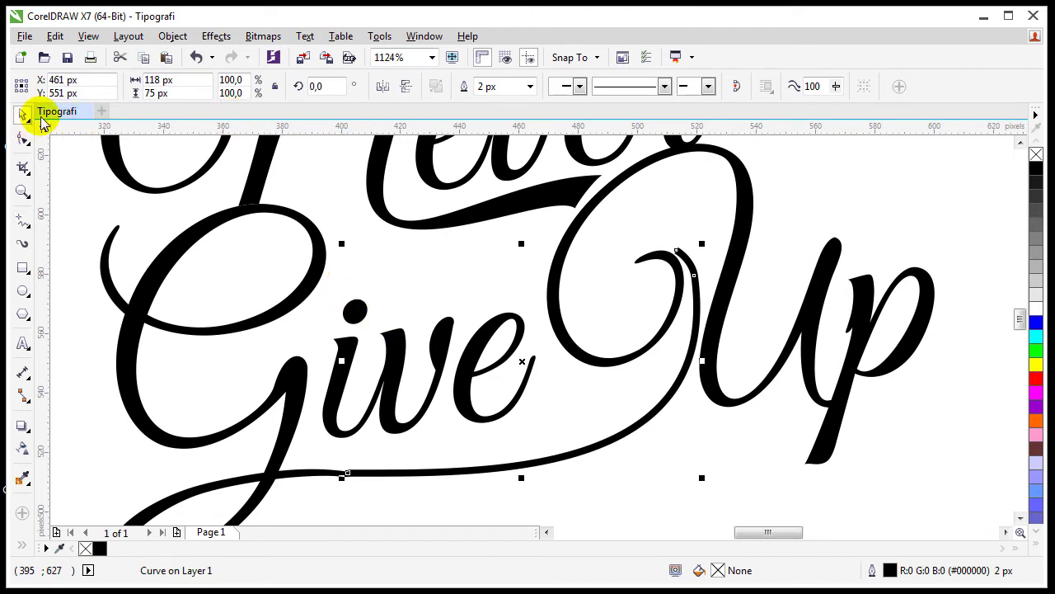
left_click(530, 86)
left_click(519, 116)
scroll(412, 416, "down", 1)
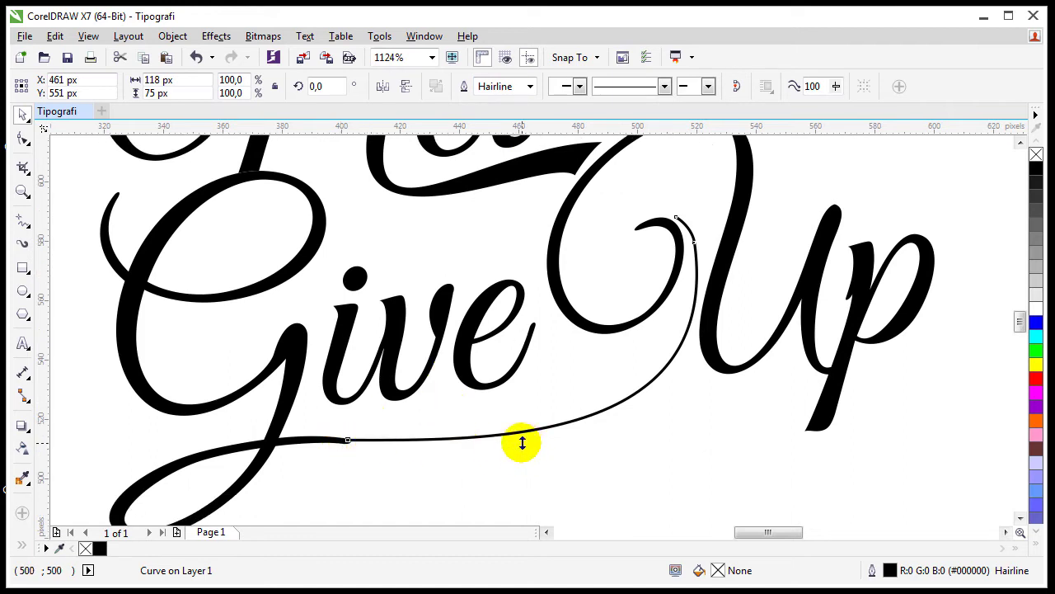
left_click_drag(522, 443, 514, 438)
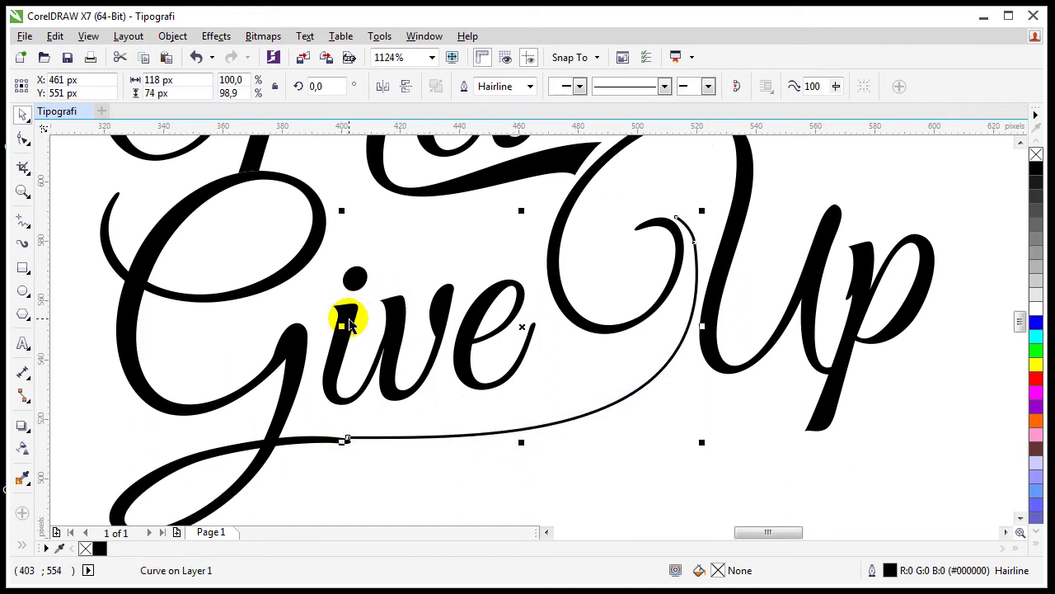
left_click_drag(342, 327, 328, 327)
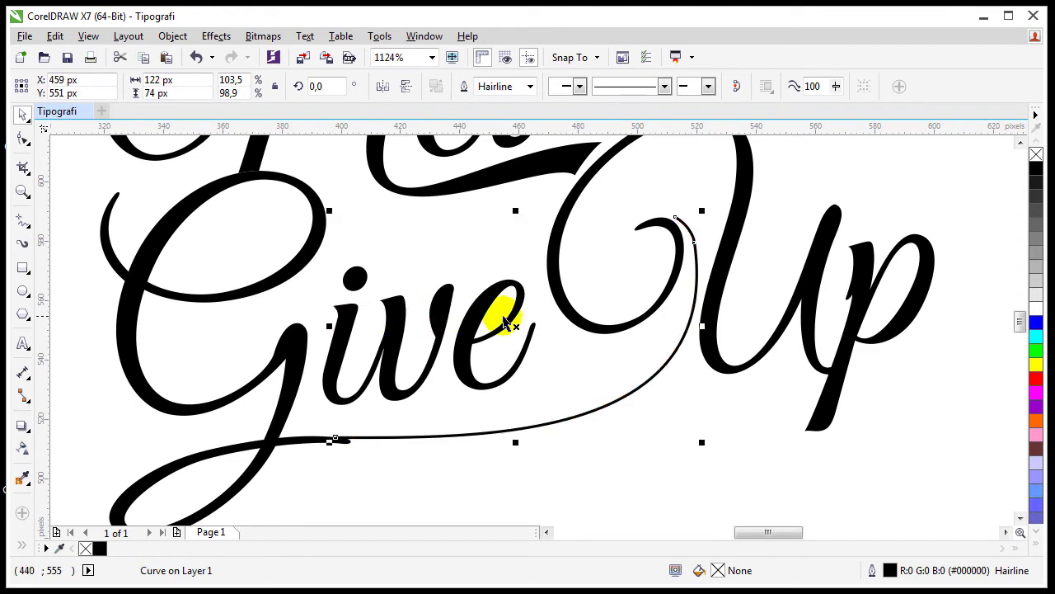
Delete the curve's end node beside the U's curl and adjust the new end node and its handle for a smoother bend
left_click(22, 137)
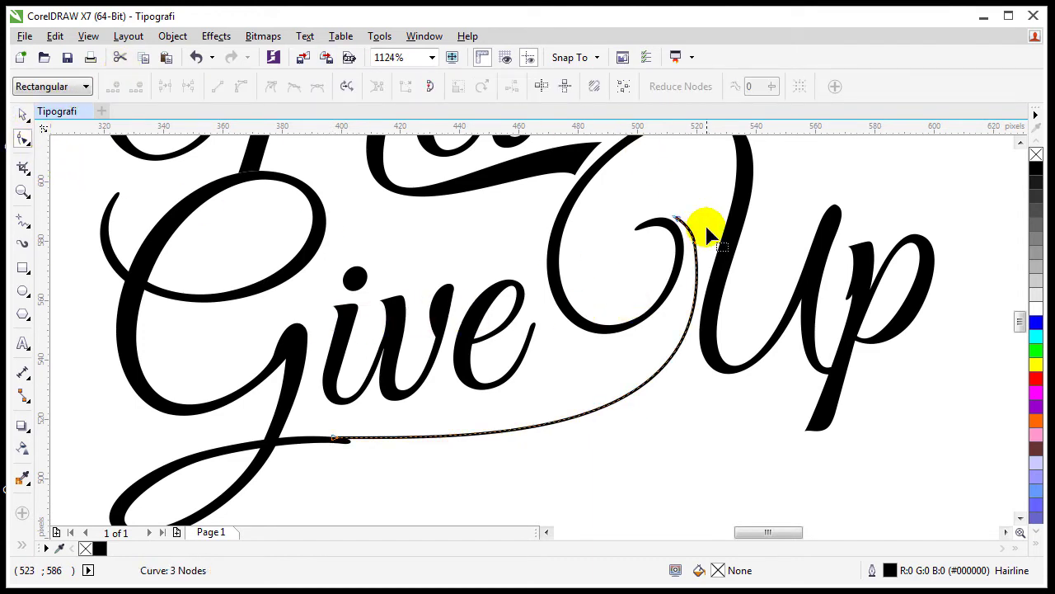
left_click(674, 219)
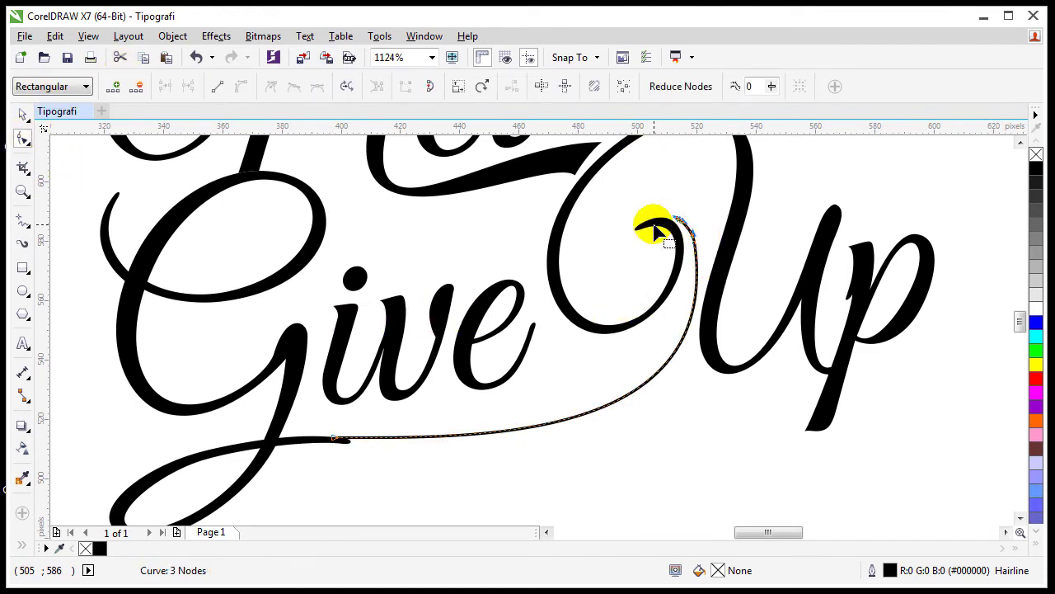
key("Delete")
left_click_drag(695, 246, 691, 238)
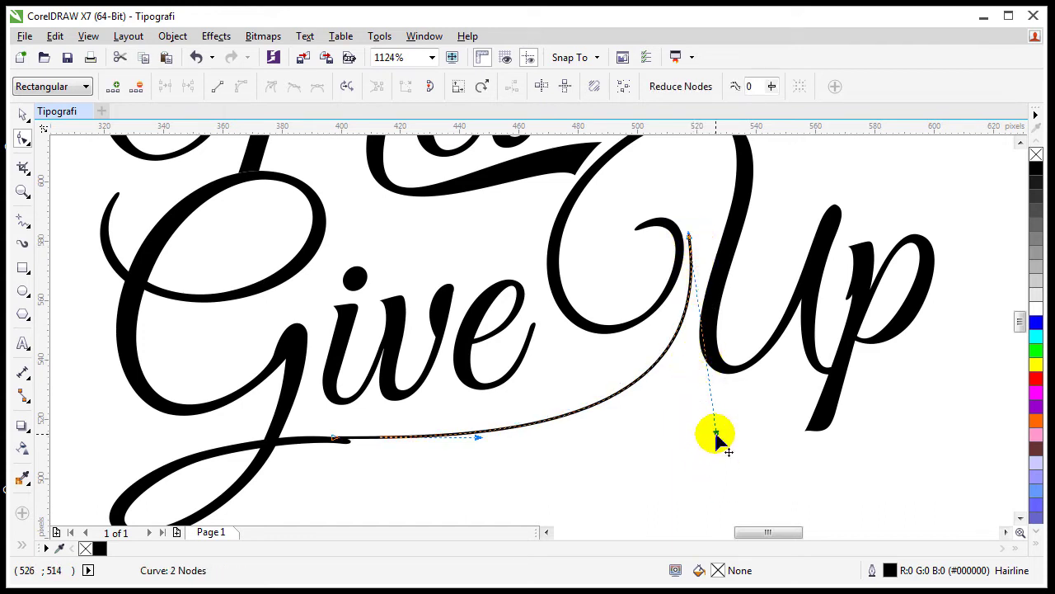
left_click_drag(716, 434, 722, 438)
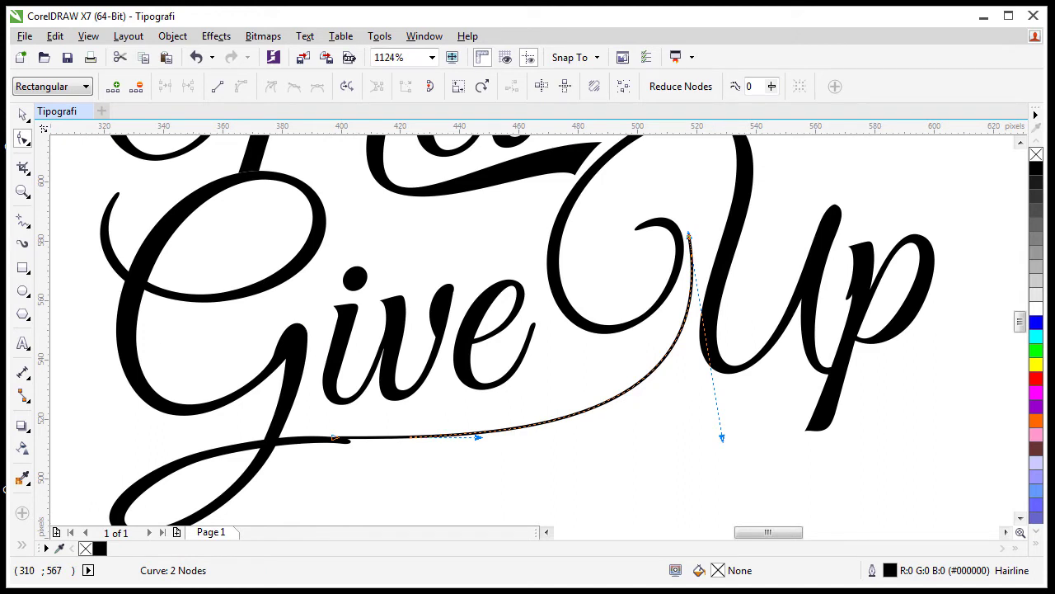
Duplicate the curve about 4 px lower and stretch the copy slightly wider towards the U
left_click(21, 115)
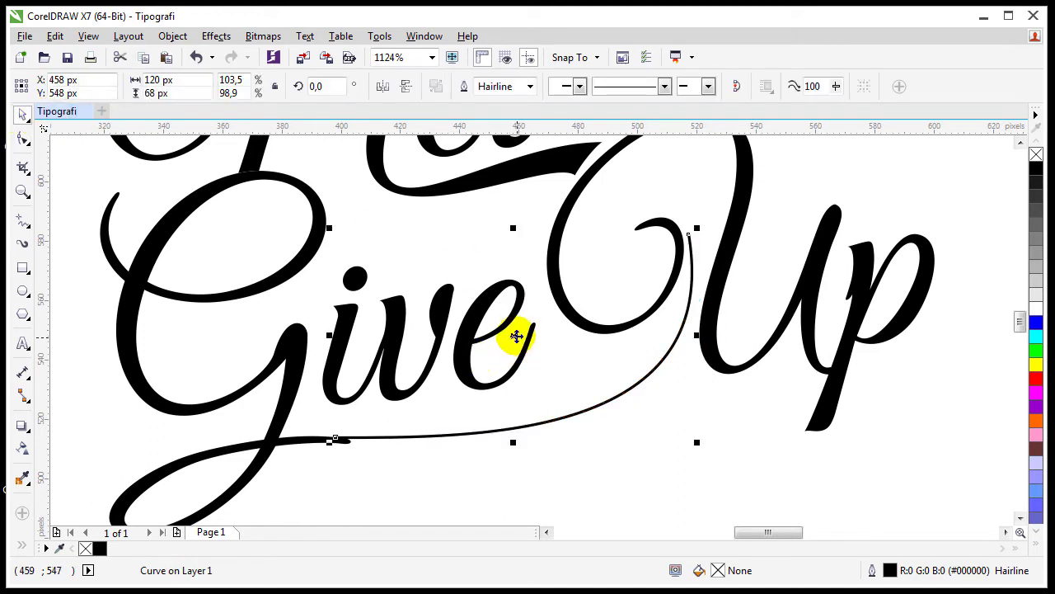
left_click_drag(515, 342, 516, 346)
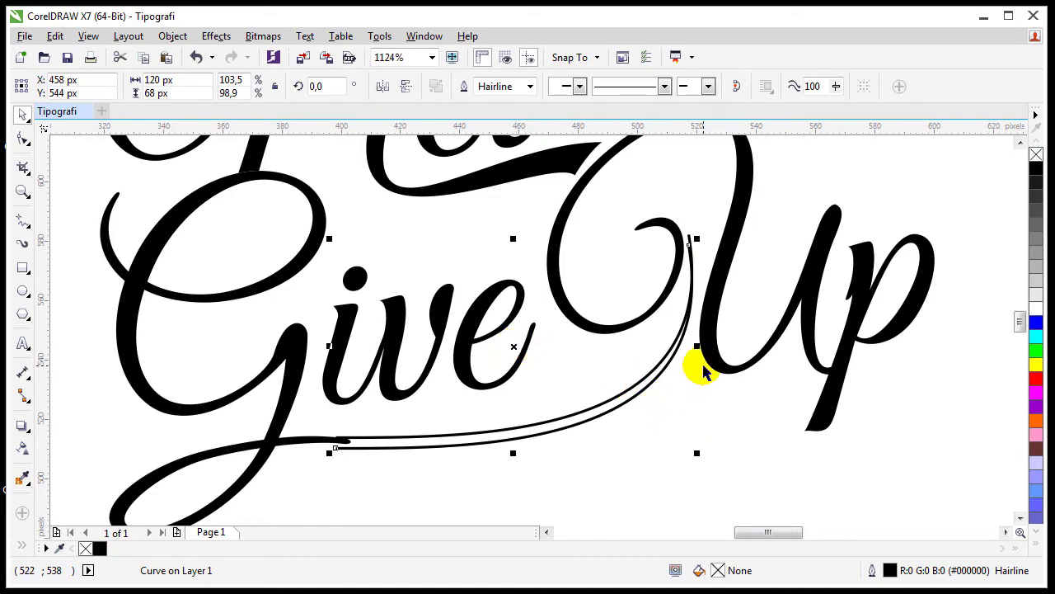
left_click_drag(698, 348, 697, 349)
Combine the two curves and connect their open ends at the G's tail with a short straight line
left_click(391, 440, "shift")
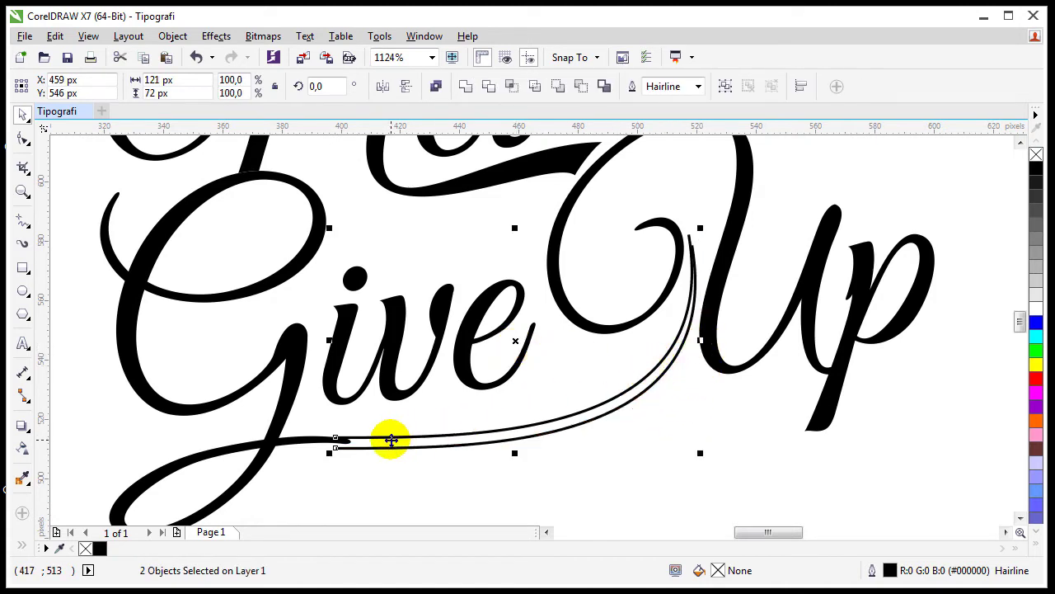
left_click(436, 85)
key("z")
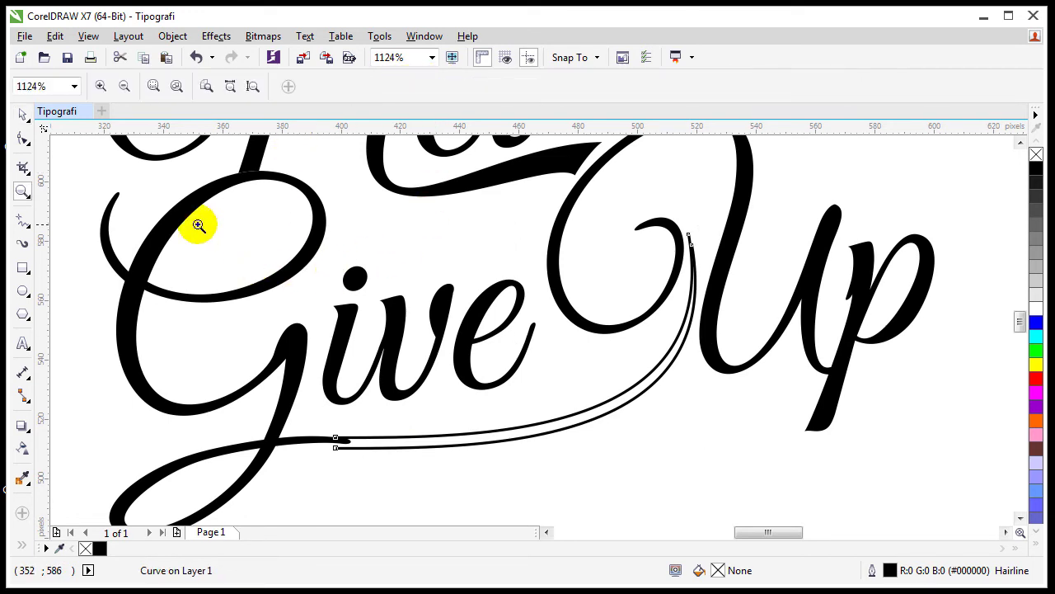
left_click_drag(198, 225, 791, 490)
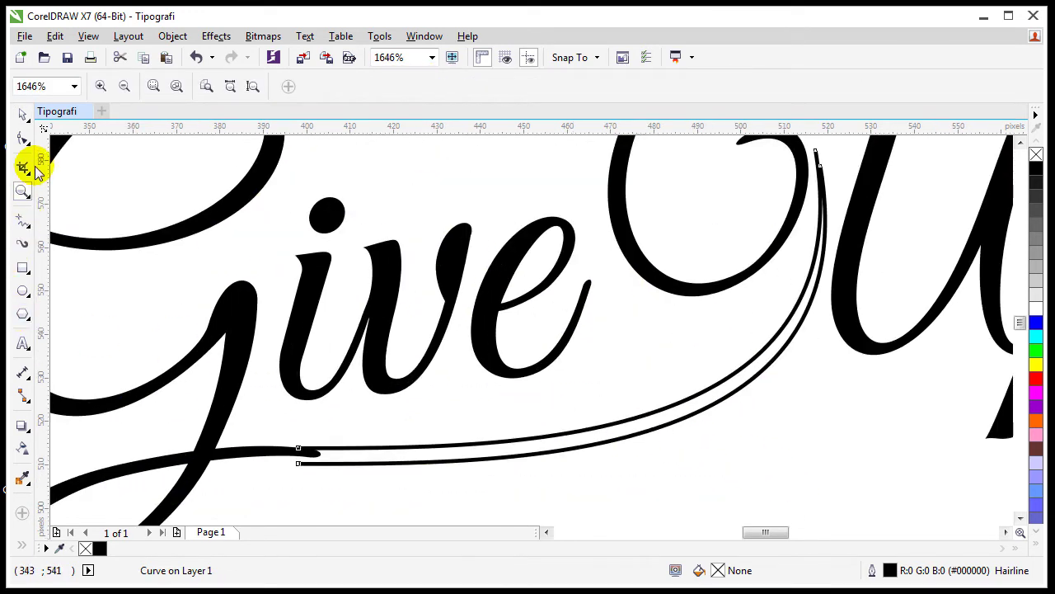
left_click(23, 221)
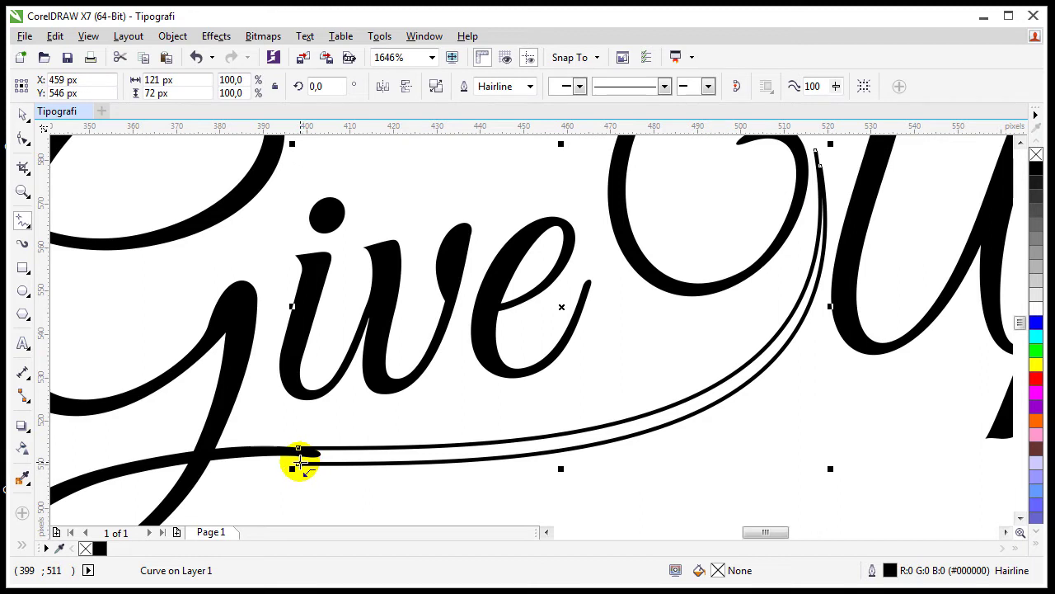
left_click(299, 454)
left_click(299, 451)
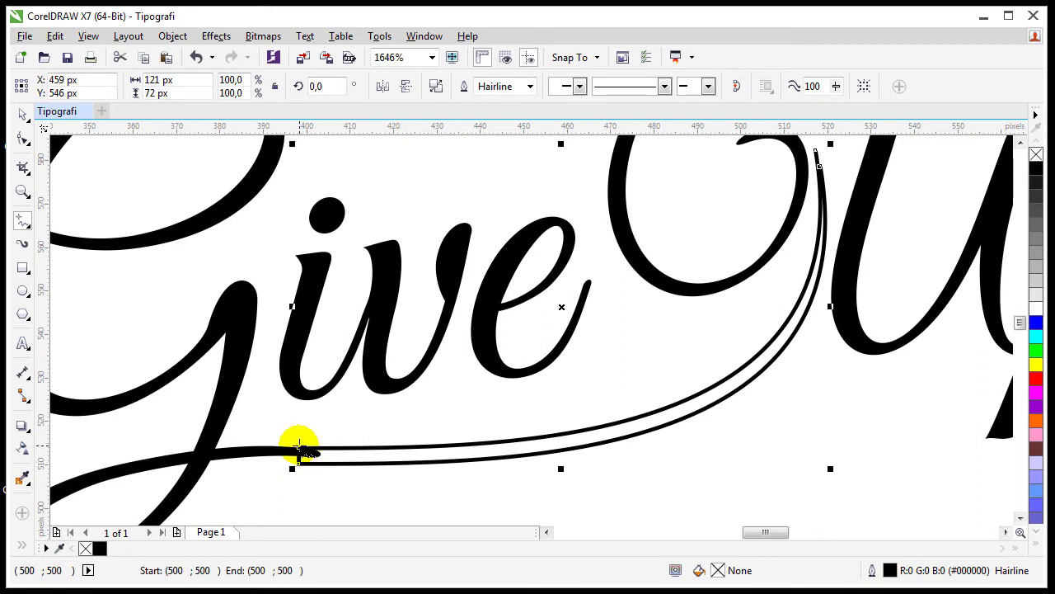
Join the two open end nodes beside the U's curl to close the flourish into a point
left_click(23, 138)
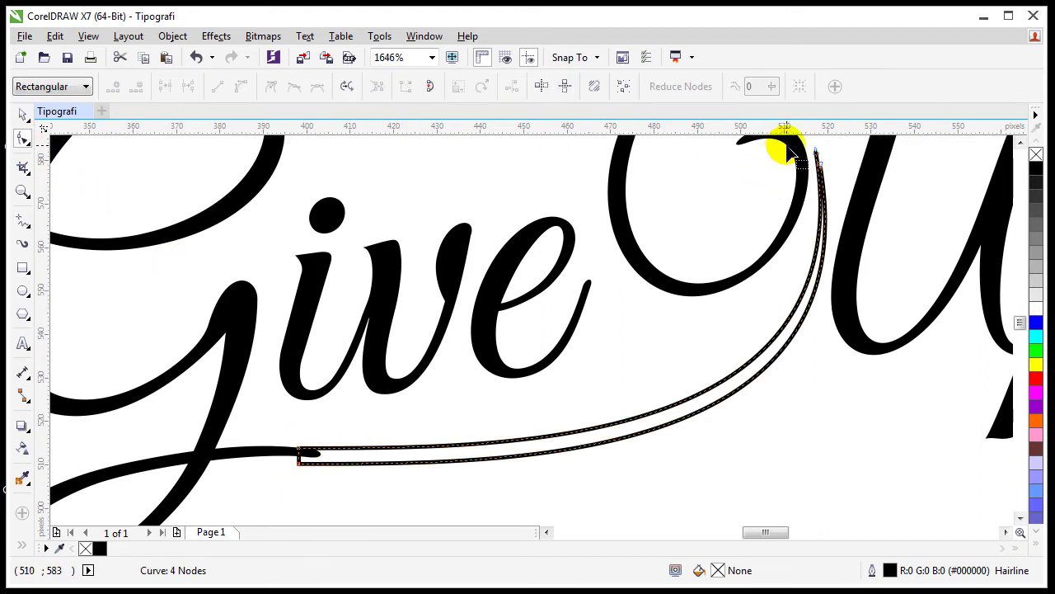
left_click_drag(783, 142, 836, 169)
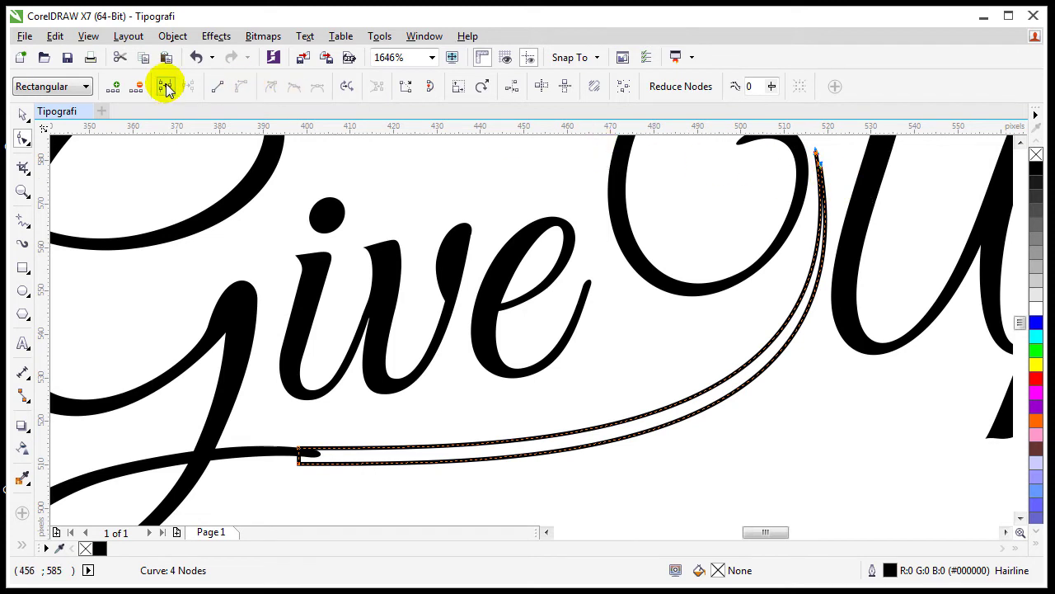
left_click(166, 87)
Fill the closed flourish with black and remove its outline
left_click(21, 115)
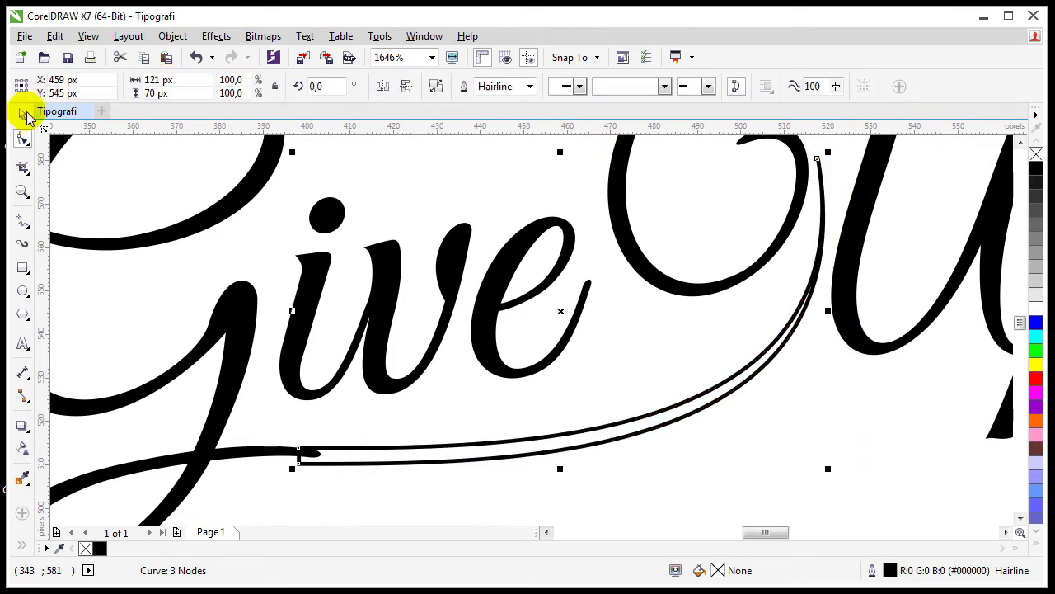
left_click(1036, 168)
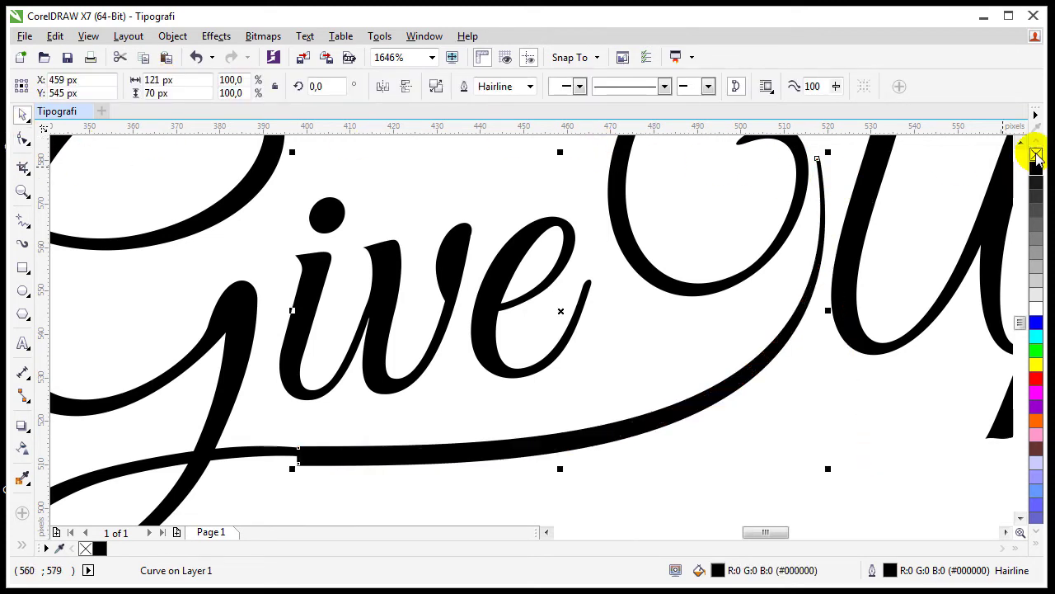
right_click(1035, 155)
Move the flourish slightly up onto the end of the G's tail and weld it to the word Give
scroll(367, 412, "down", 2)
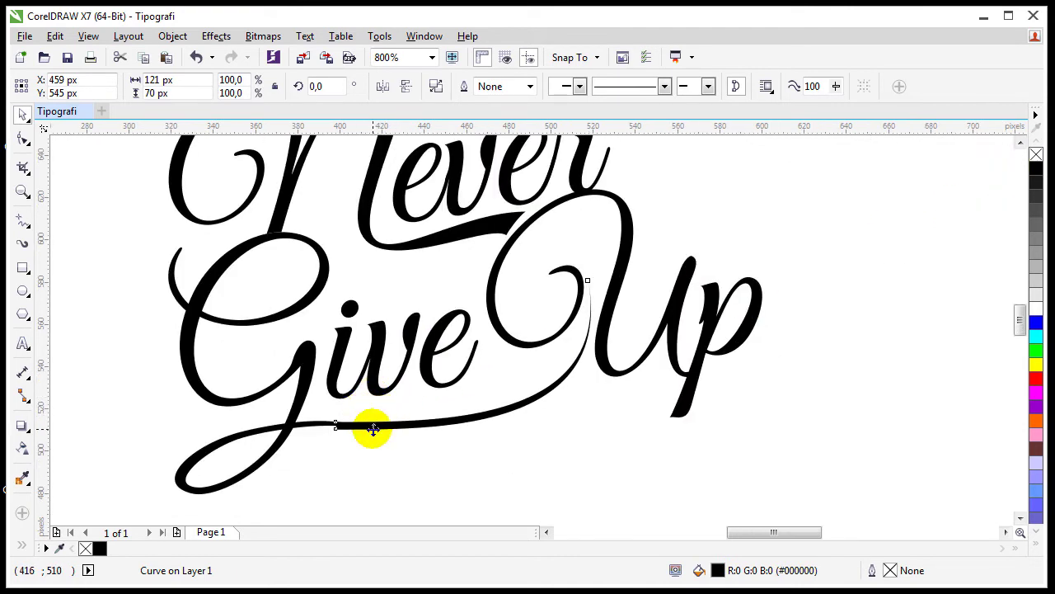
left_click_drag(373, 429, 367, 425)
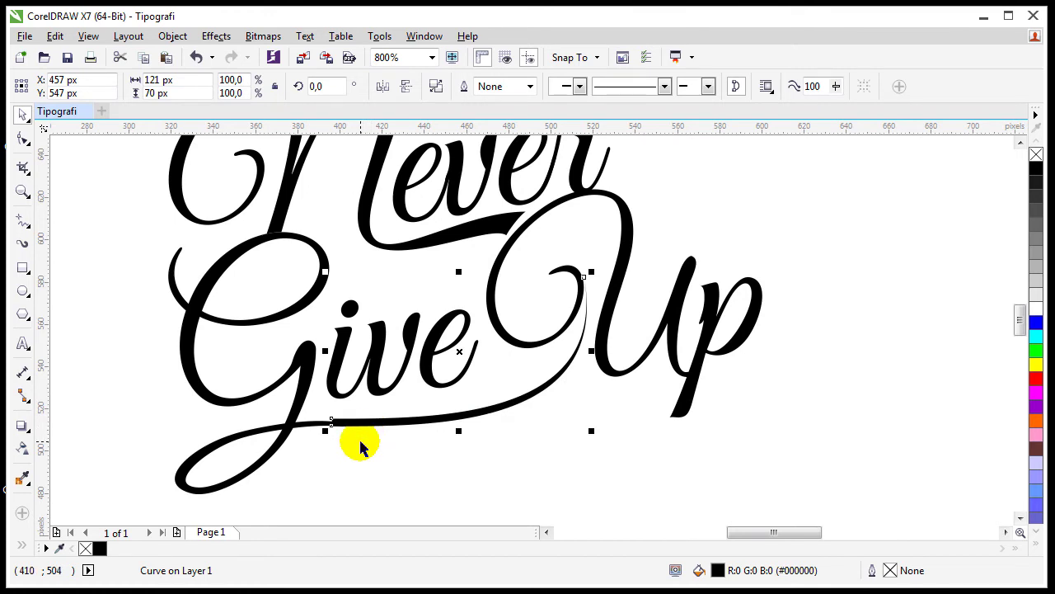
left_click(303, 366, "shift")
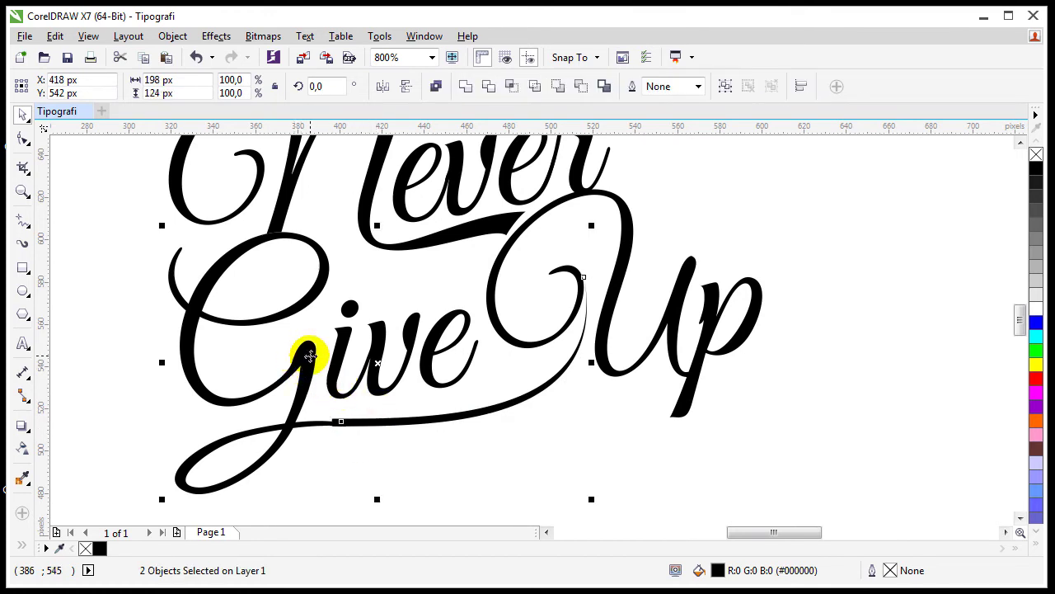
left_click(471, 84)
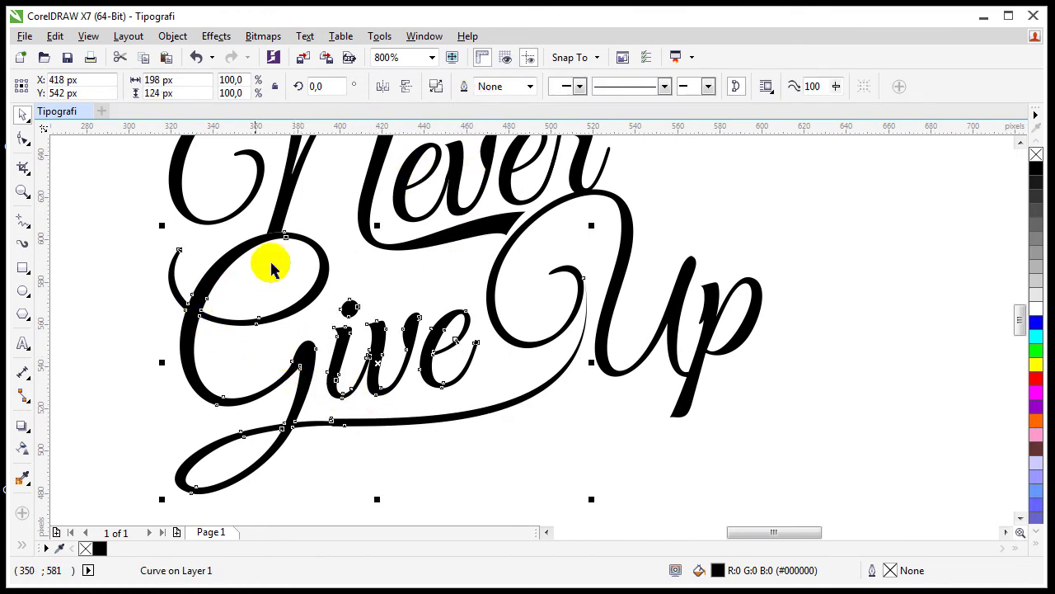
Delete the surplus nodes where the flourish meets the G's tail to smooth the join
key("z")
left_click_drag(254, 230, 673, 441)
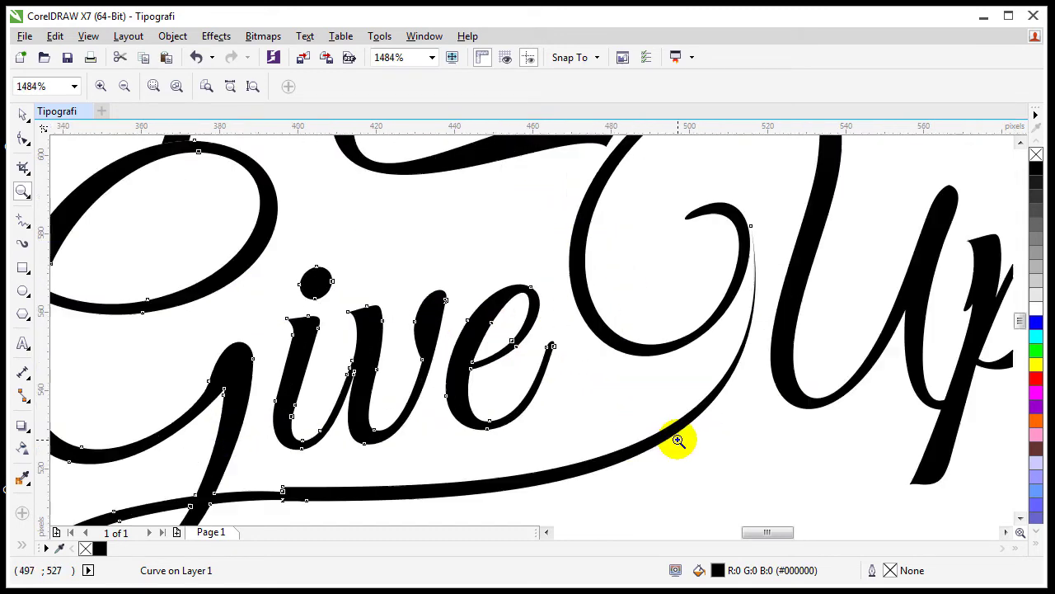
left_click(23, 138)
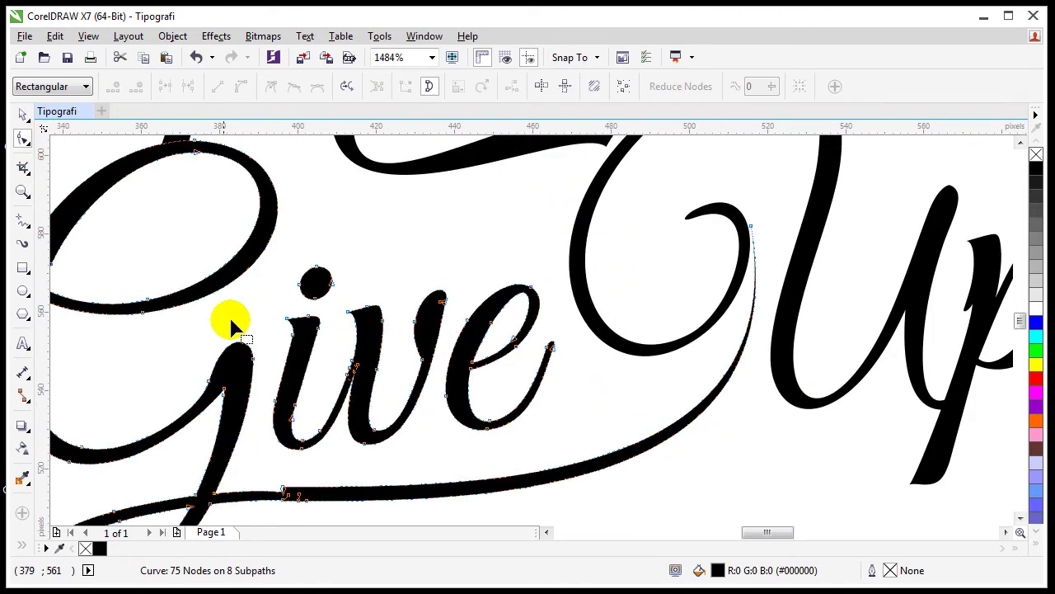
scroll(247, 338, "down", 2)
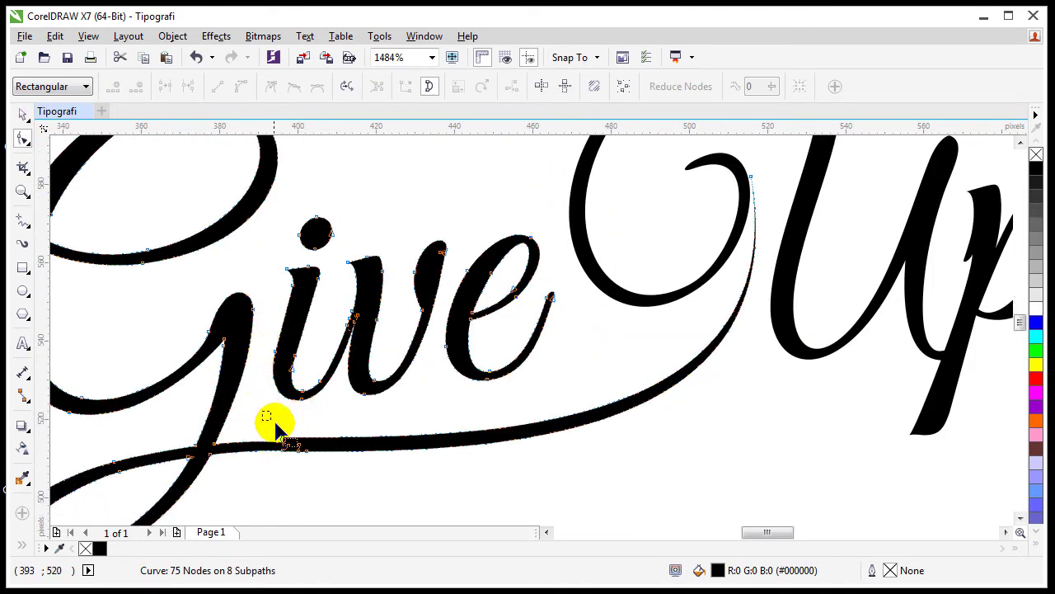
left_click_drag(278, 423, 322, 483)
key("Delete")
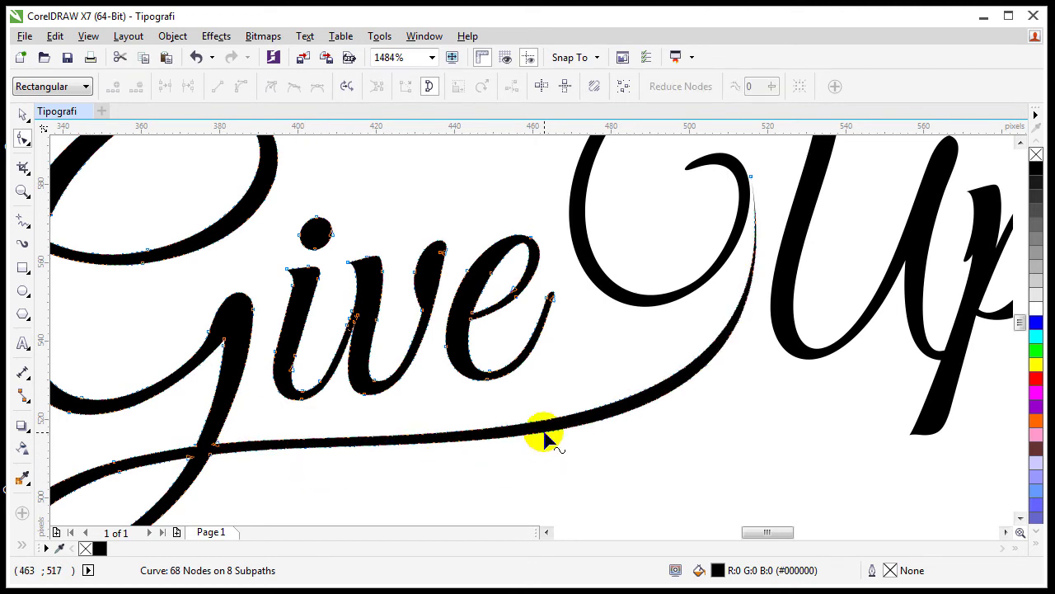
Bend the flourish's lower edge outward below the word Give and near the U to thicken its stroke
left_click_drag(548, 435, 550, 443)
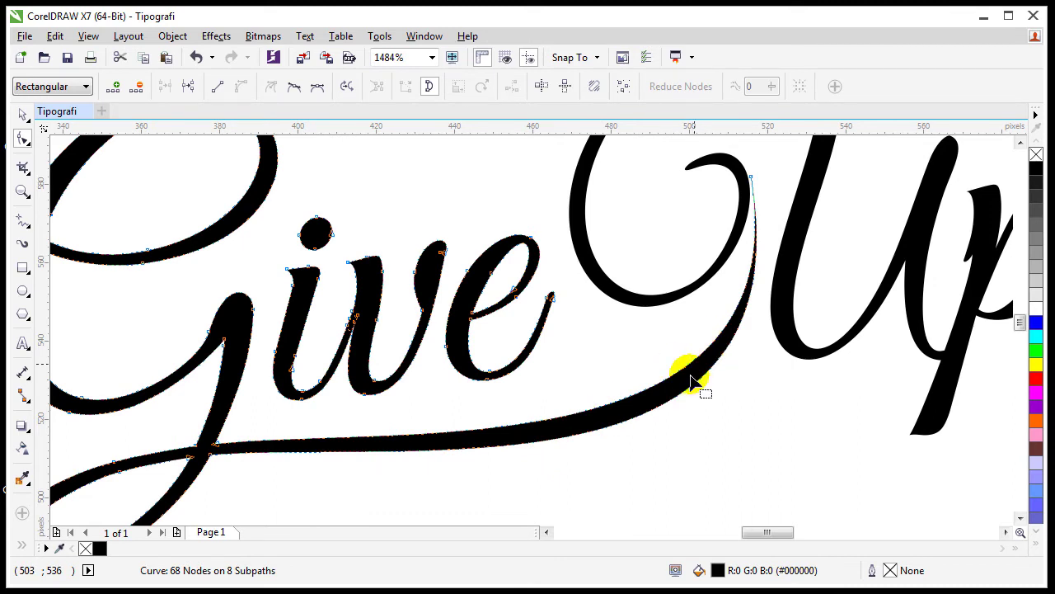
left_click_drag(723, 356, 730, 361)
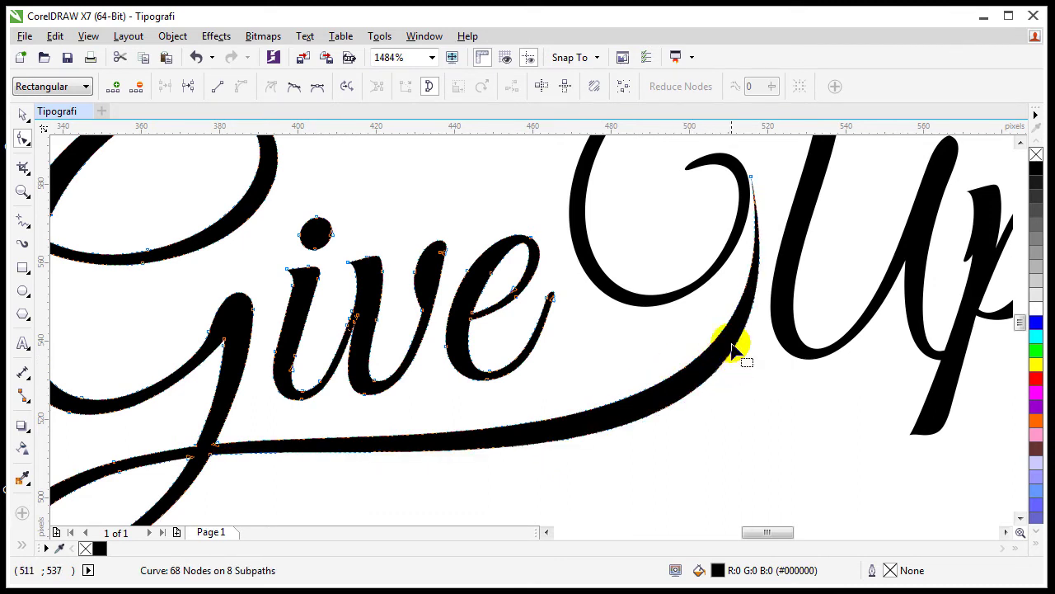
Fine-tune the edge of the flourish stroke beneath the word Give and deselect the curve
left_click(751, 177)
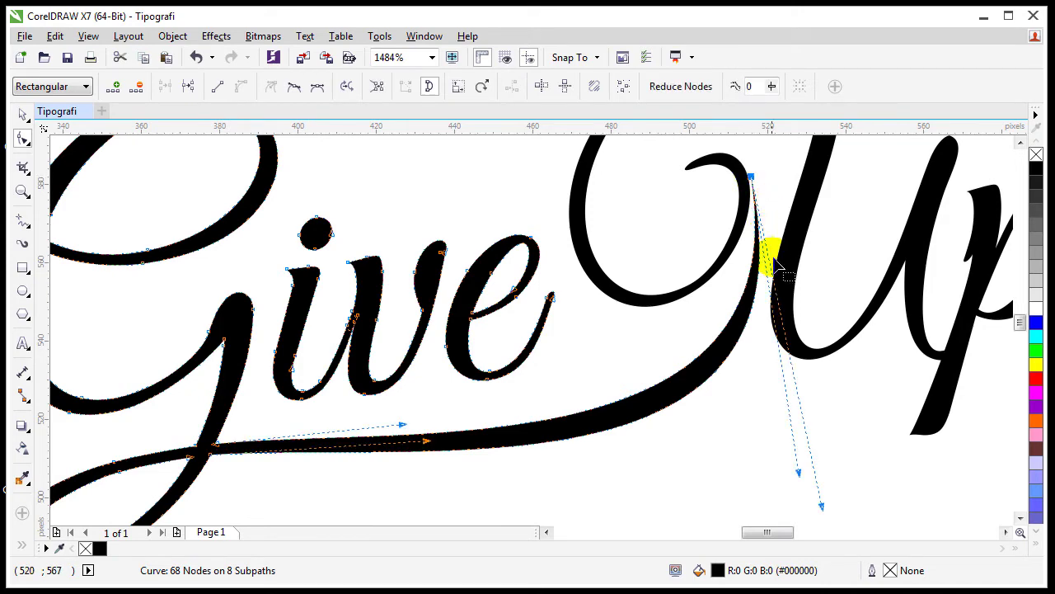
left_click_drag(435, 437, 435, 438)
scroll(486, 375, "down", 3)
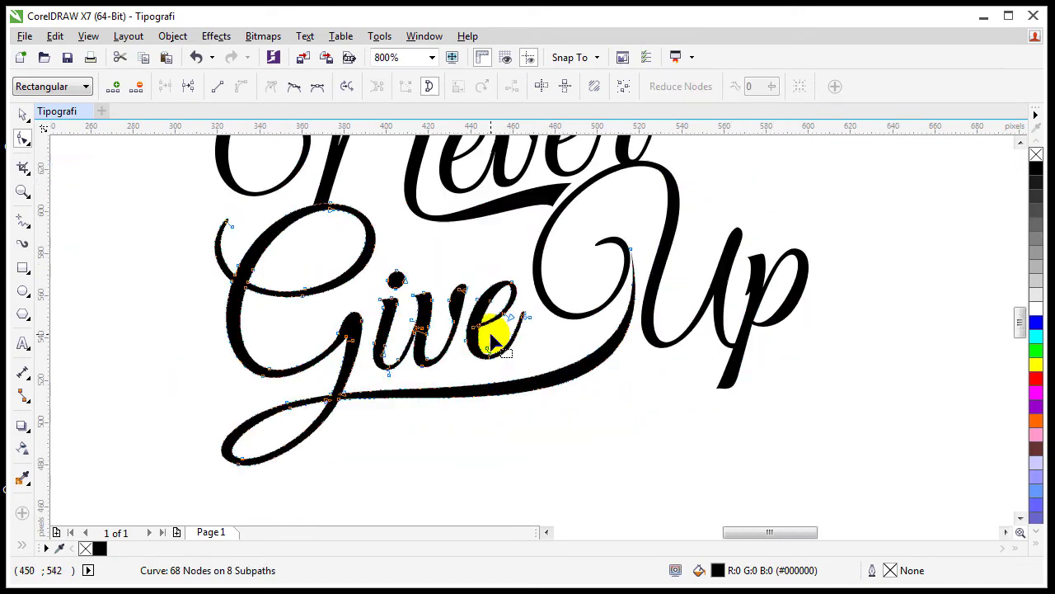
left_click(23, 116)
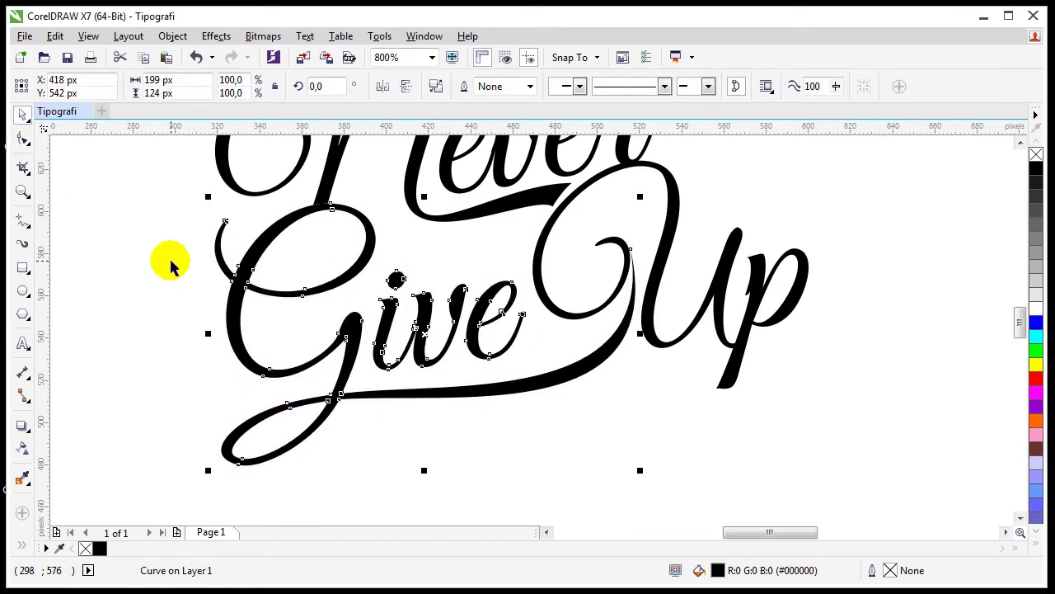
left_click(169, 264)
key("F4")
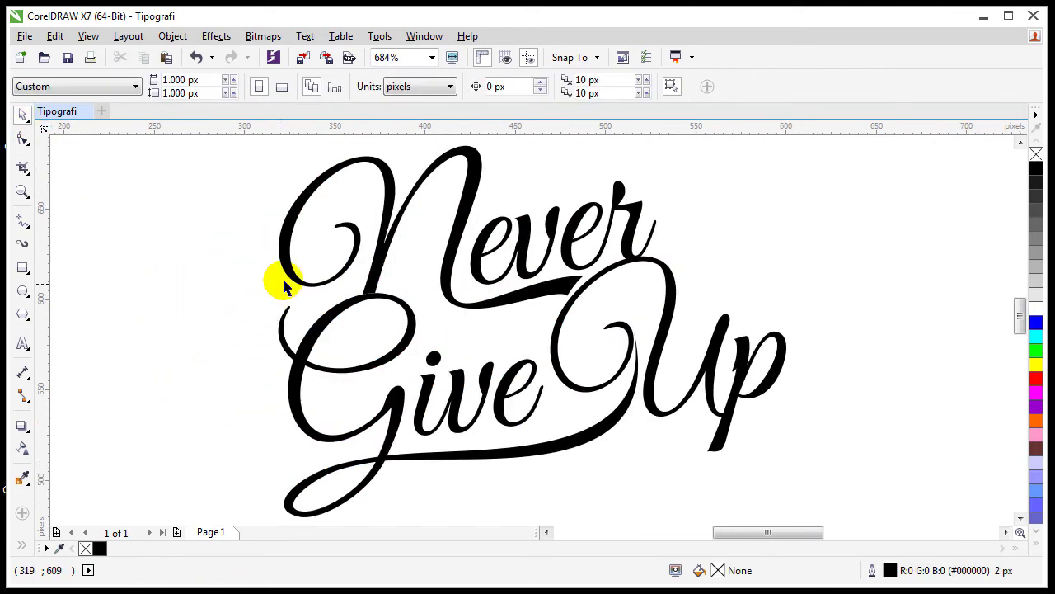
Inspect the complete lettering for balance and clean joins between the flourishes and letters
left_click(629, 407)
scroll(501, 335, "down", 1)
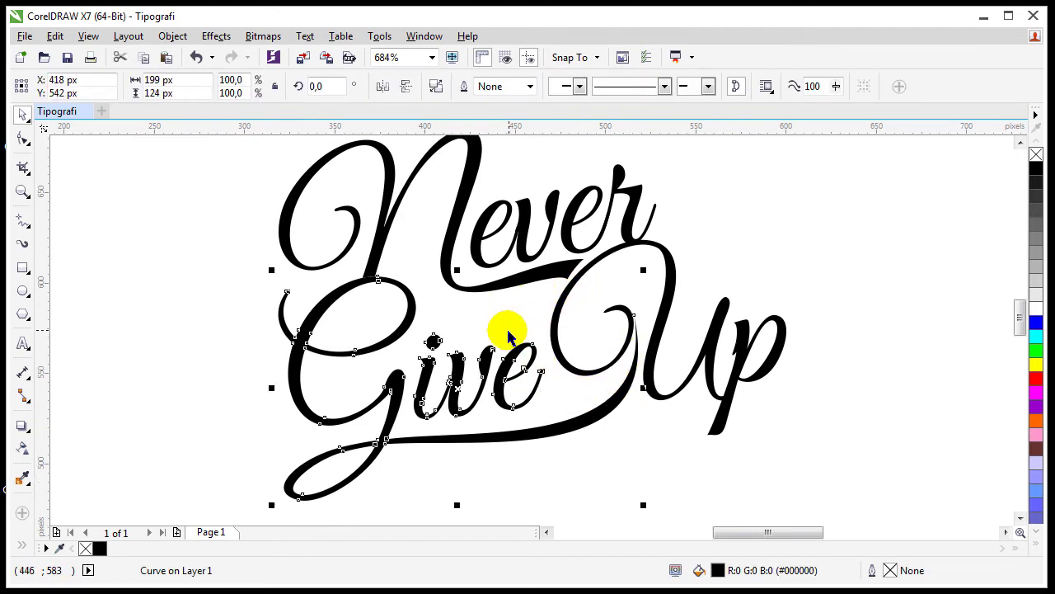
scroll(288, 229, "down", 2)
left_click(236, 189)
key("z")
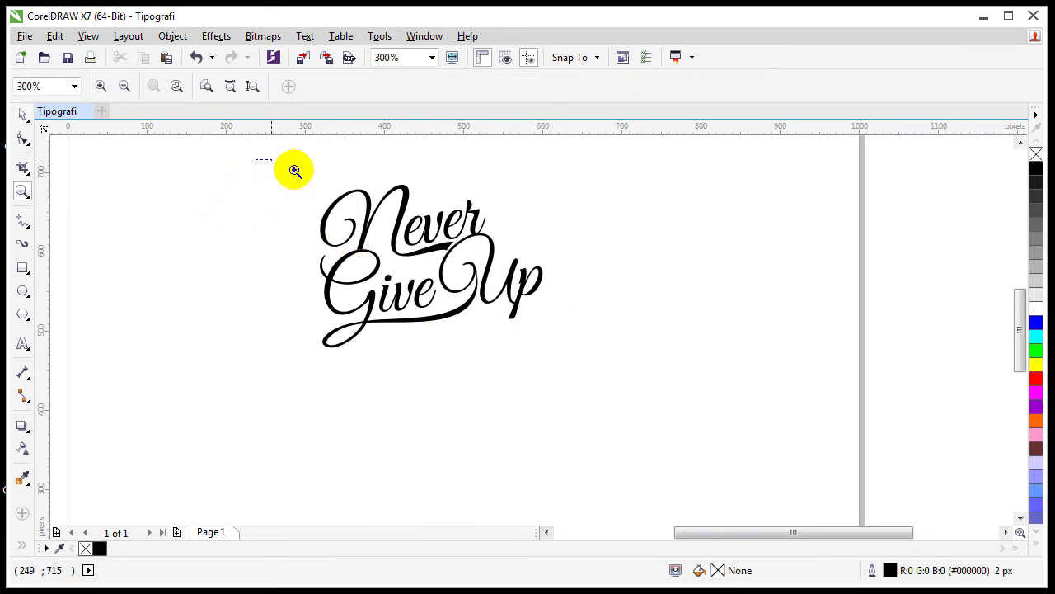
left_click_drag(295, 171, 613, 401)
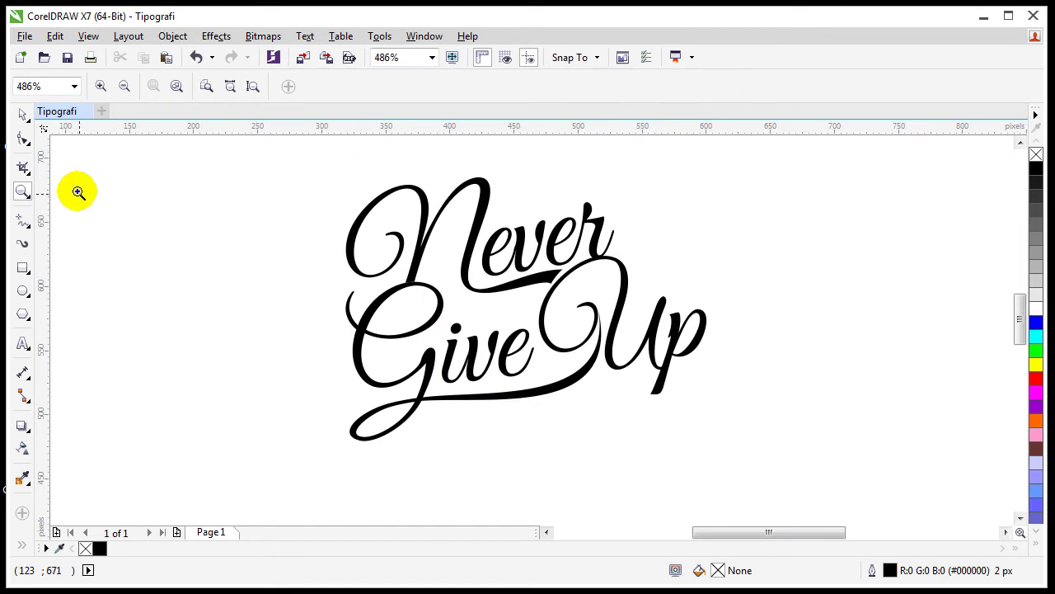
left_click(22, 268)
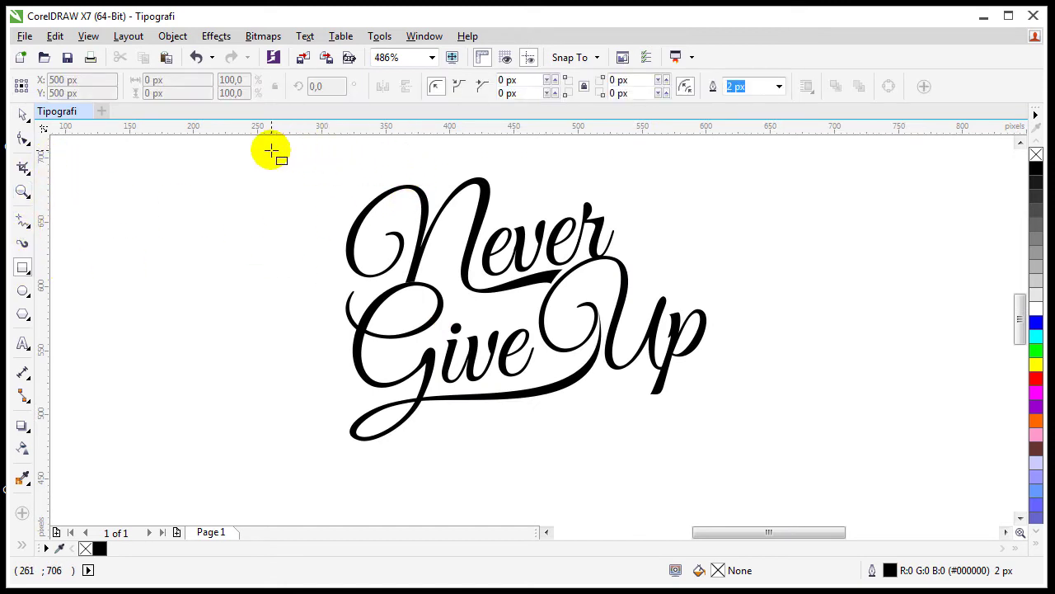
scroll(271, 150, "down", 2)
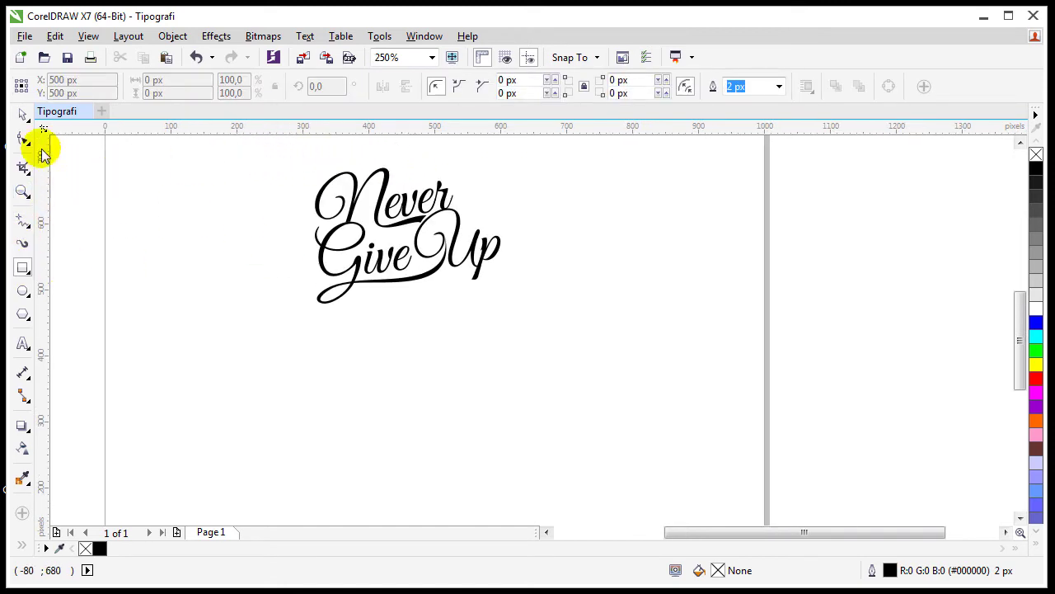
Group all the lettering curves and enlarge the group to about 724 by 529 px
left_click(28, 119)
scroll(157, 188, "down", 2)
left_click_drag(108, 151, 479, 365)
key("ctrl+g")
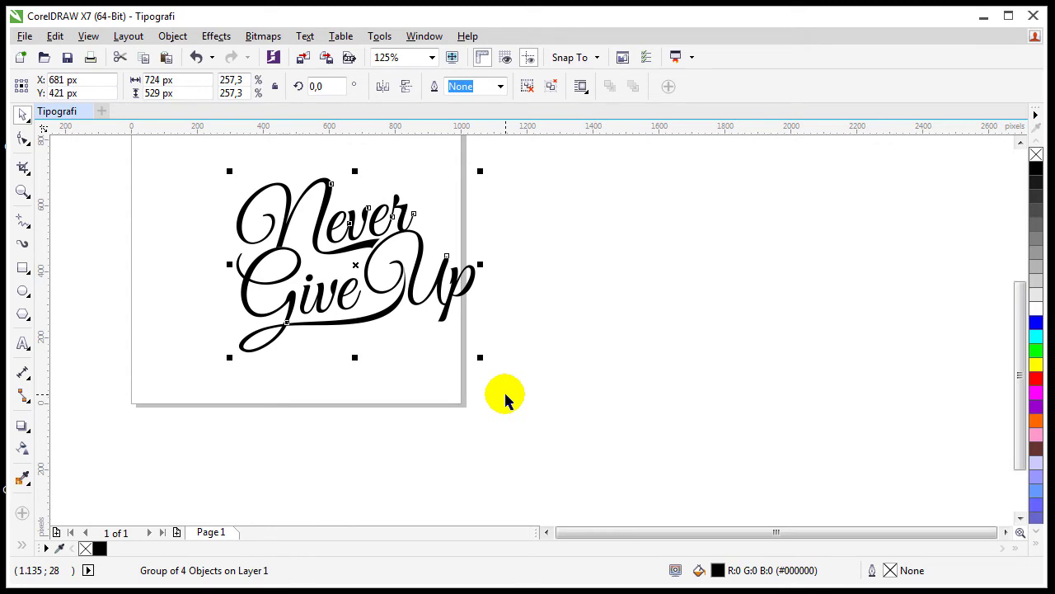
Centre the lettering group on the page and deselect it
key("p")
scroll(165, 236, "up", 1)
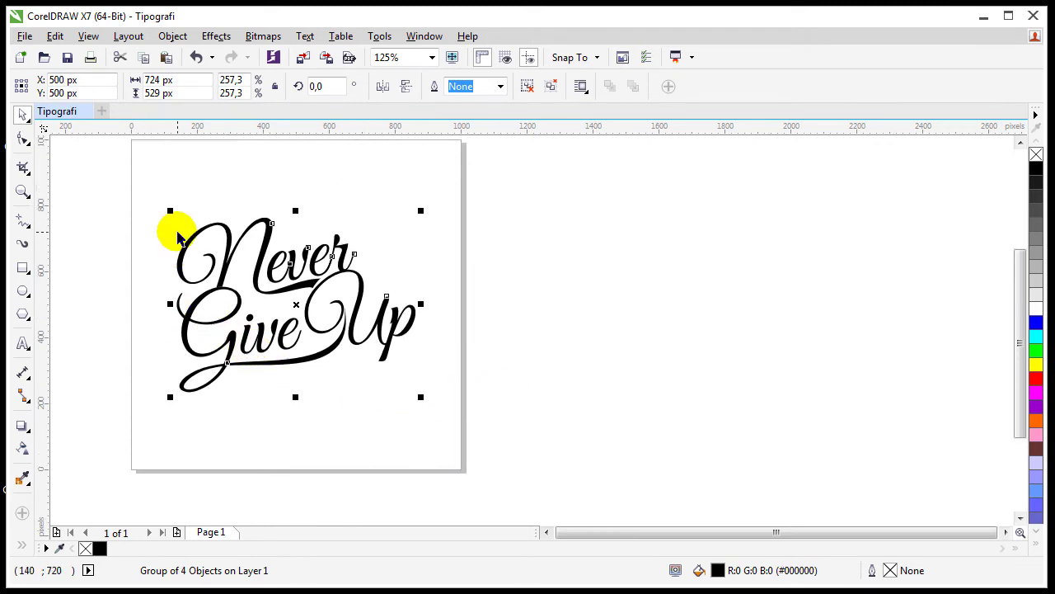
scroll(177, 237, "up", 1)
left_click(84, 217)
Draw a 1000 by 1000 px background rectangle and centre it on the page
left_click(23, 268)
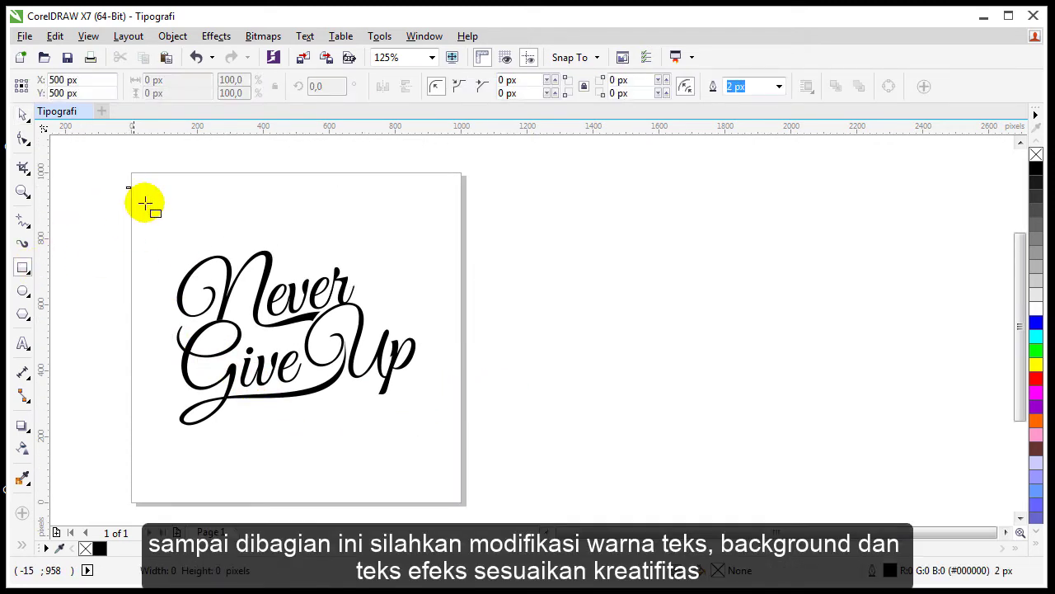
left_click_drag(145, 203, 467, 469)
left_click(22, 113)
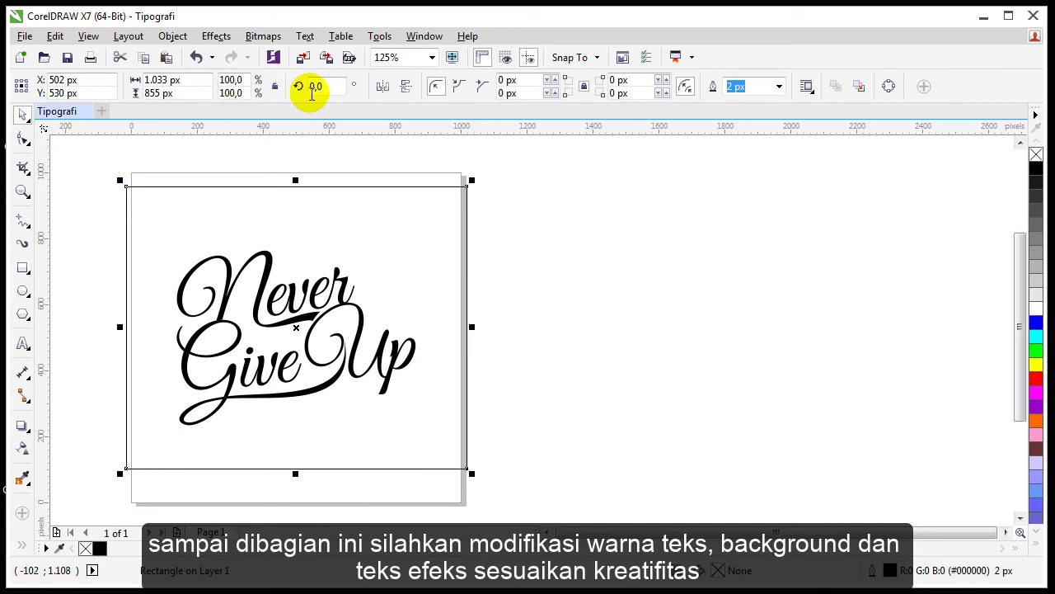
left_click_drag(197, 80, 128, 83)
type("1000")
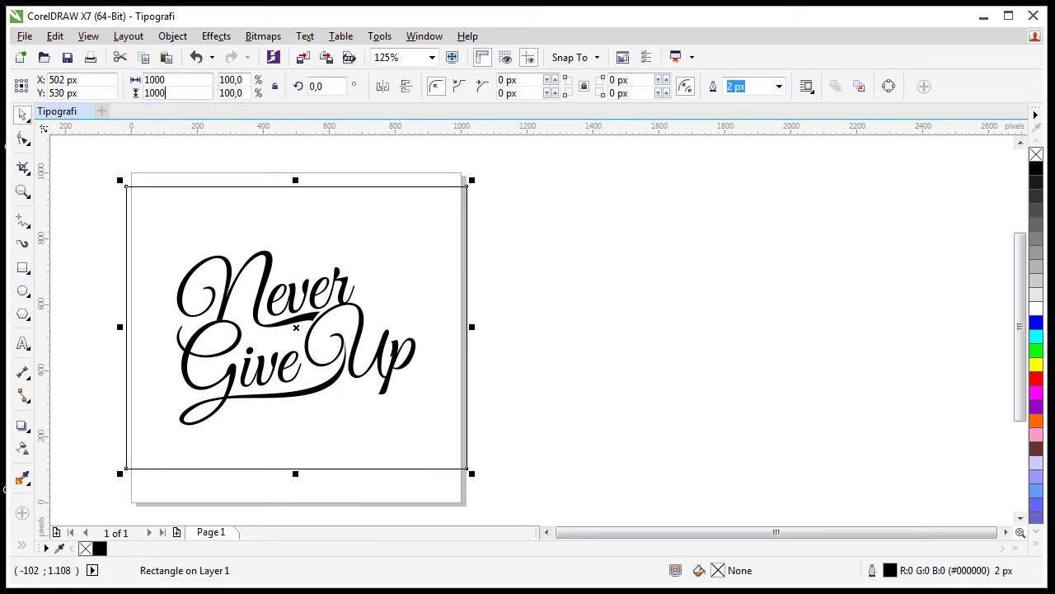
key("Return")
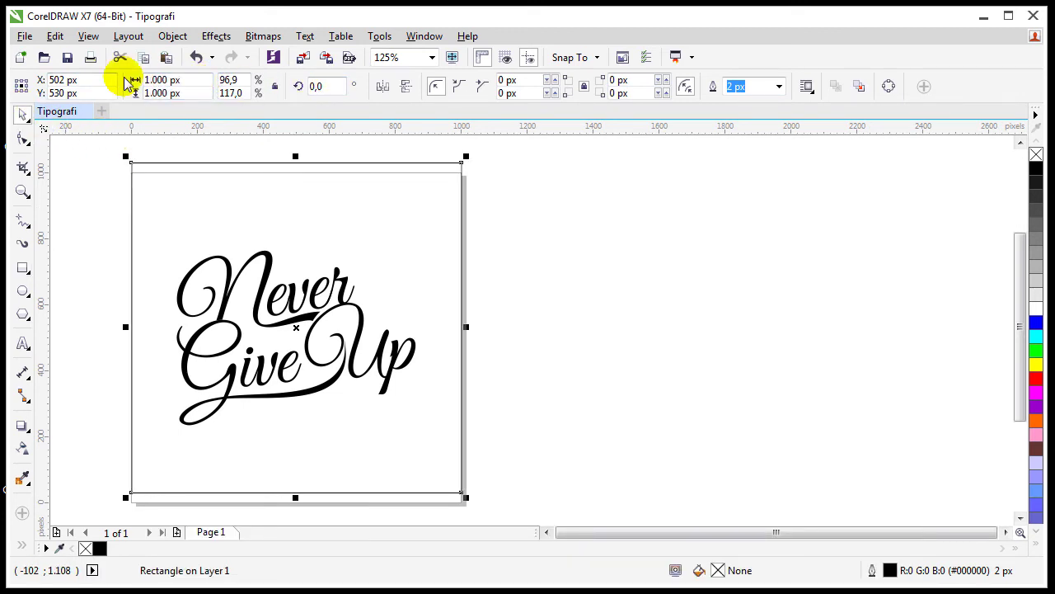
key("shift+F2")
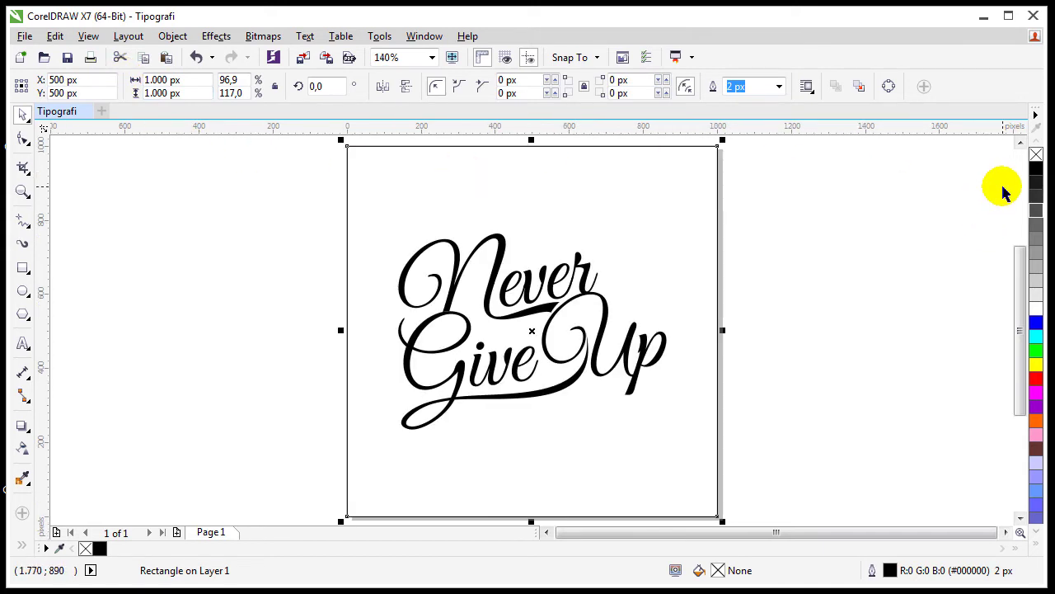
Fill the background rectangle with black and remove its outline
left_click_drag(281, 187, 731, 464)
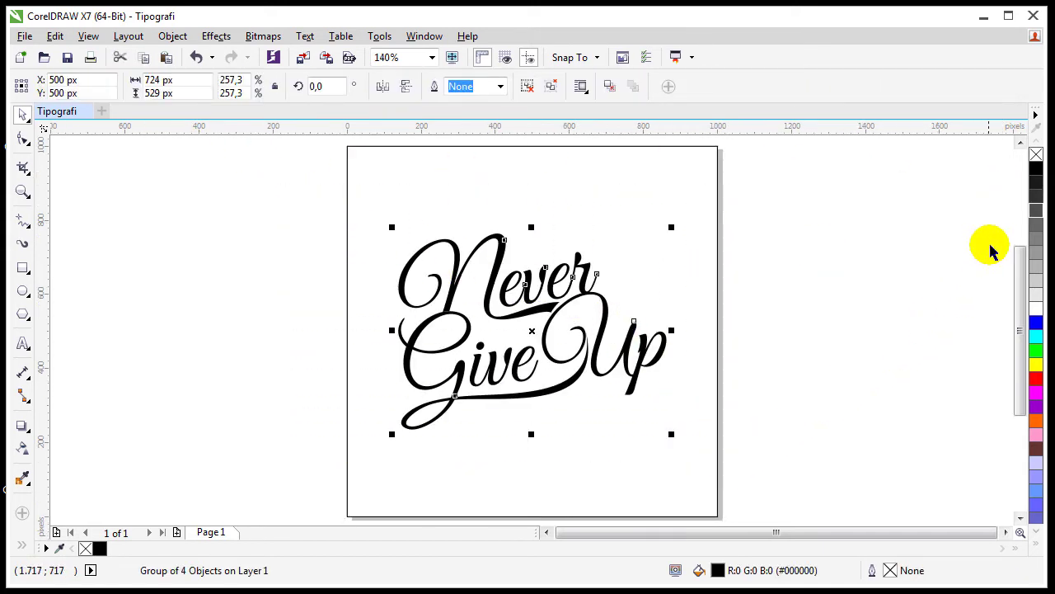
left_click(658, 164)
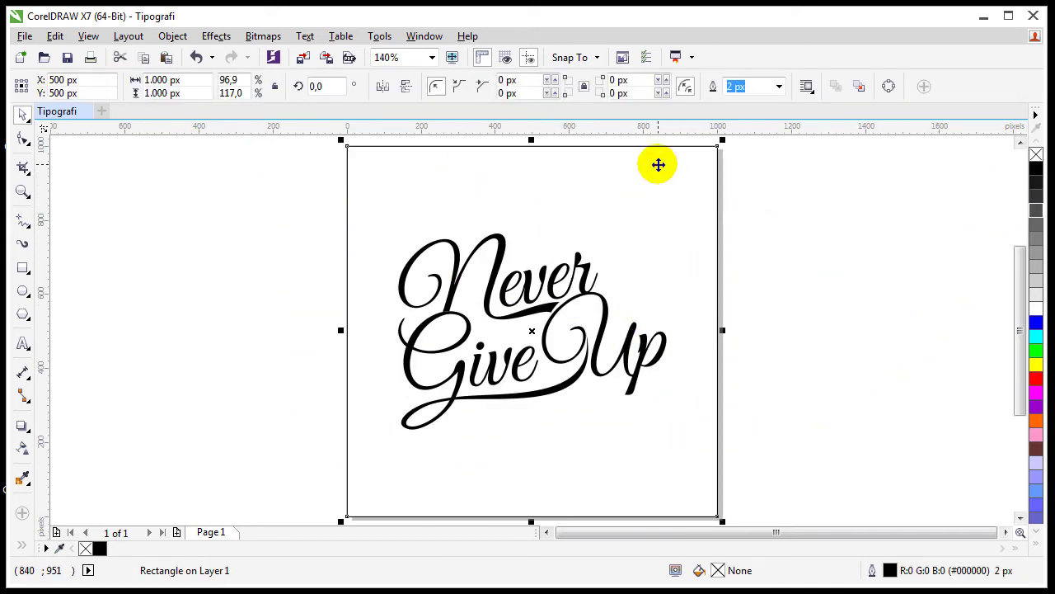
left_click(1036, 168)
right_click(1036, 157)
Bring the lettering group in front of the black background and fill it with white
left_click_drag(253, 170, 818, 460)
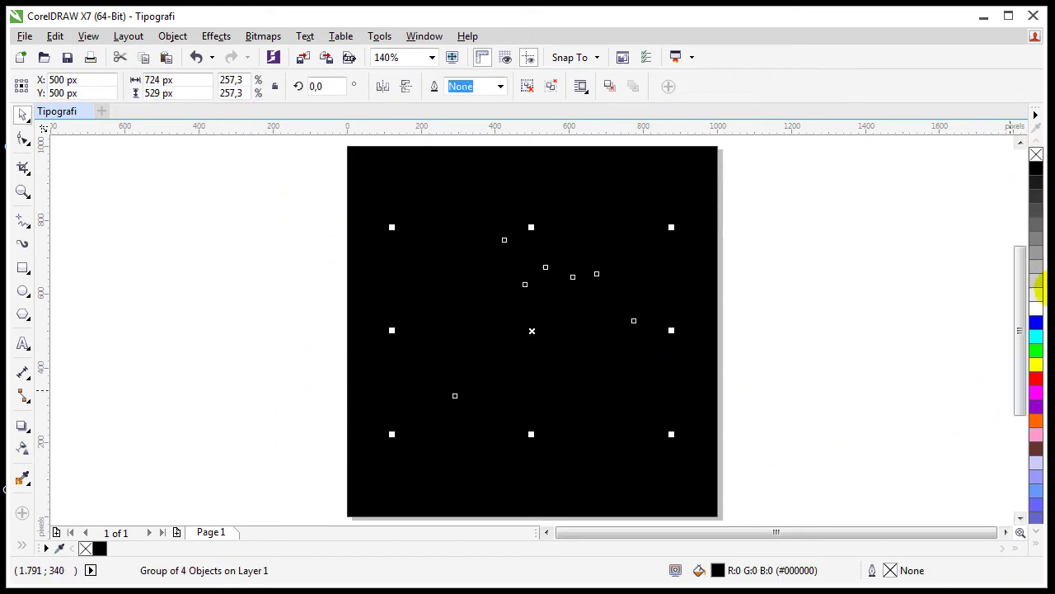
left_click(1036, 279)
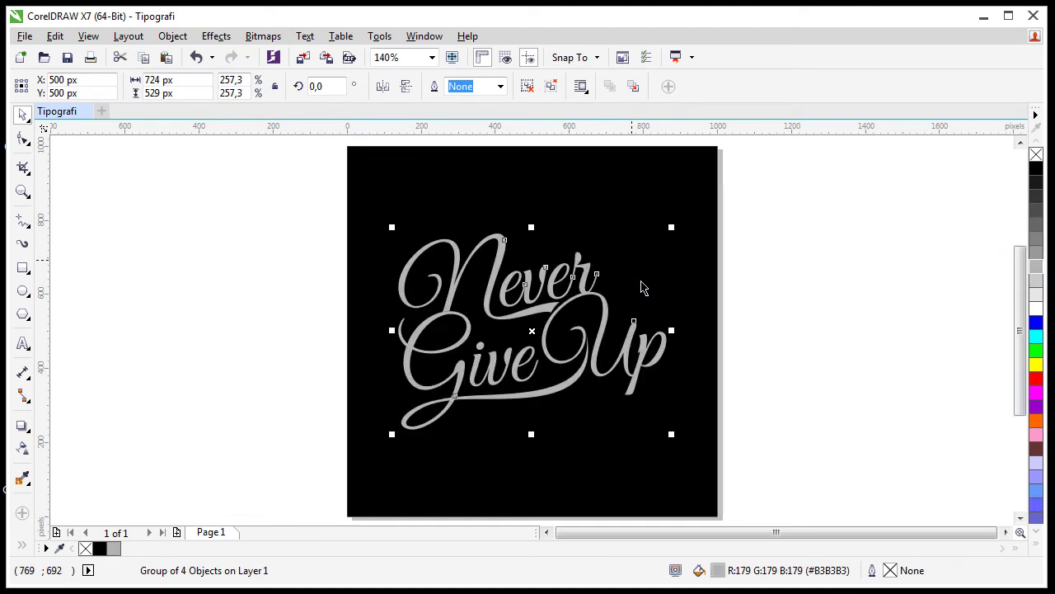
left_click(1037, 314)
left_click(601, 326)
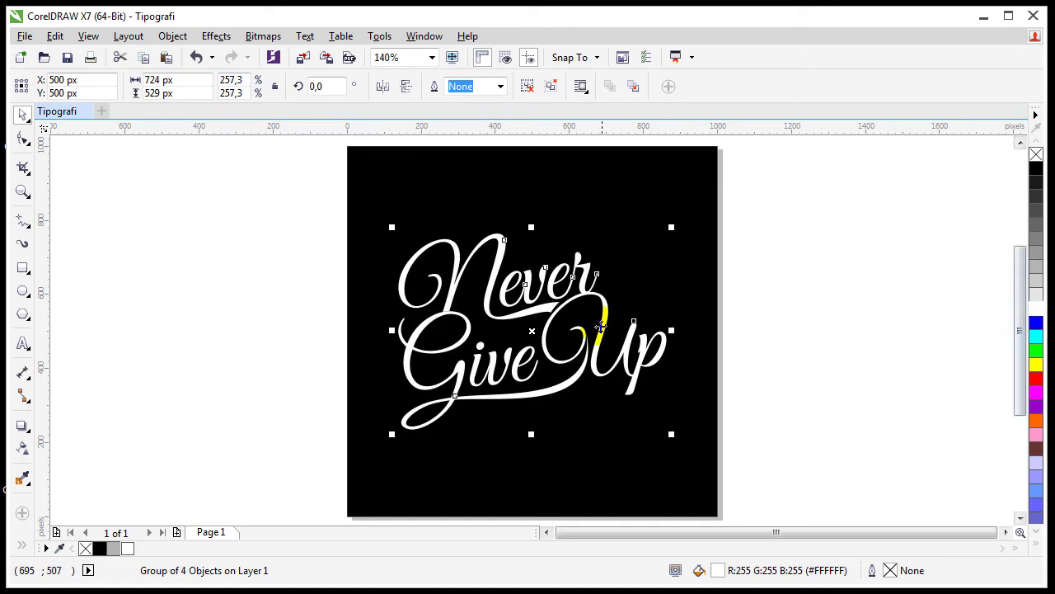
left_click(671, 230)
left_click(311, 318)
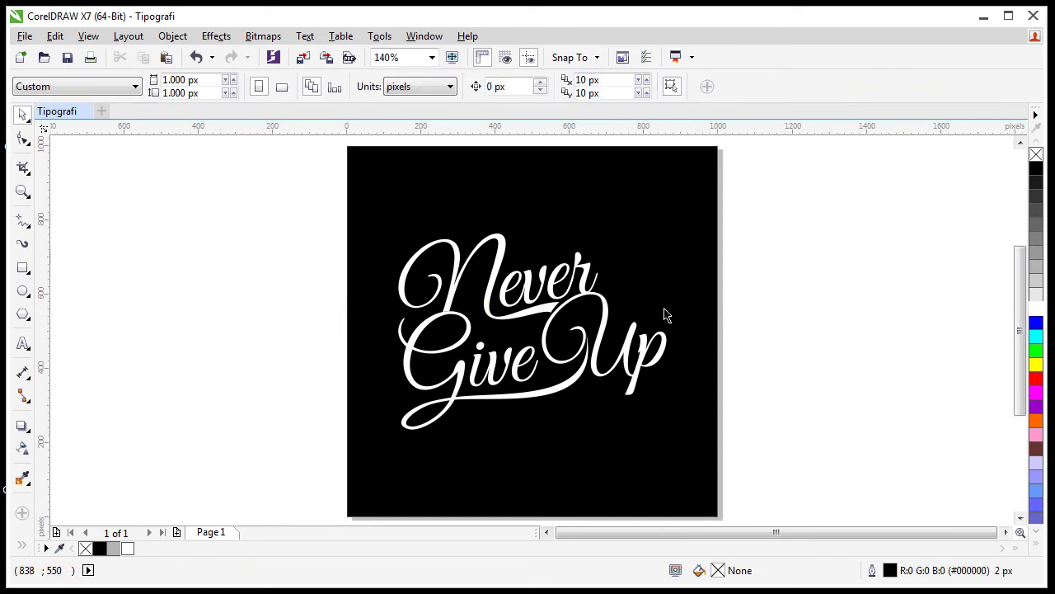
Ungroup the white lettering so its words can be edited separately
left_click(341, 189)
key("z")
left_click_drag(335, 202, 757, 454)
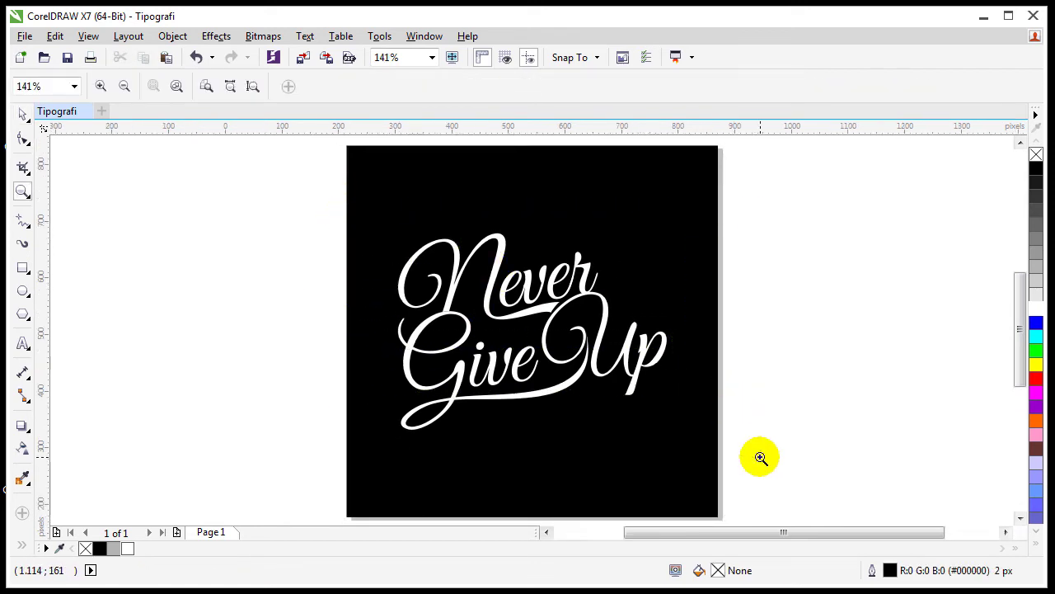
left_click(22, 114)
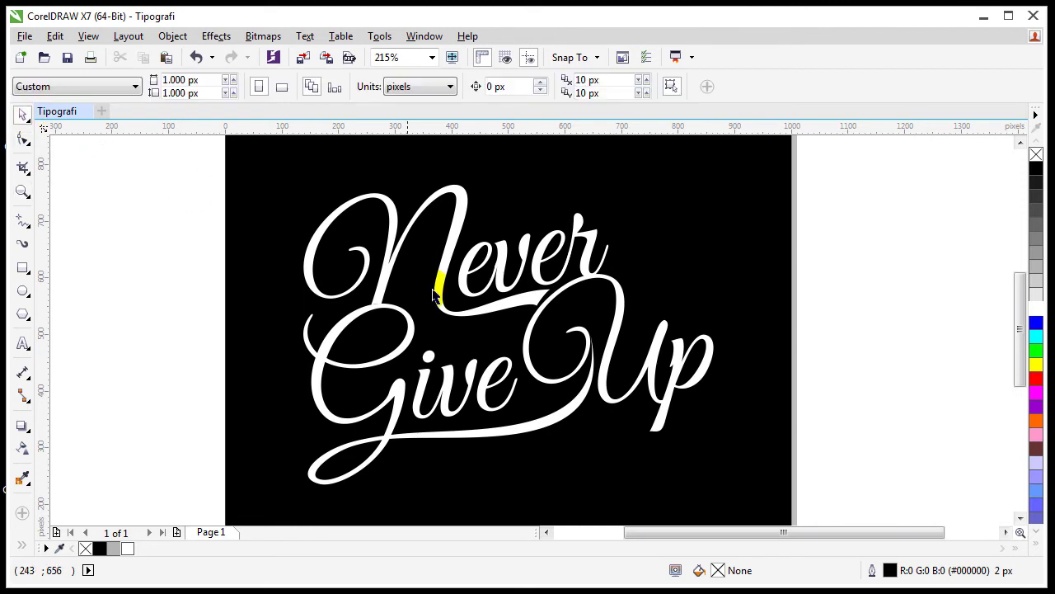
left_click(464, 320)
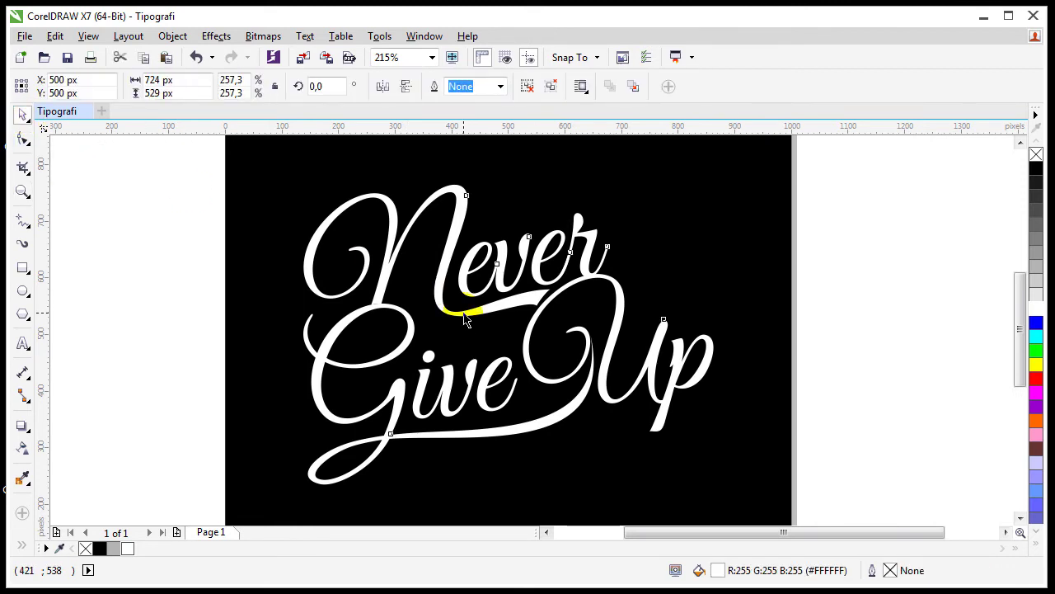
left_click(532, 87)
Weld the letter N and the other letters of the word Never into one curve
left_click(384, 280)
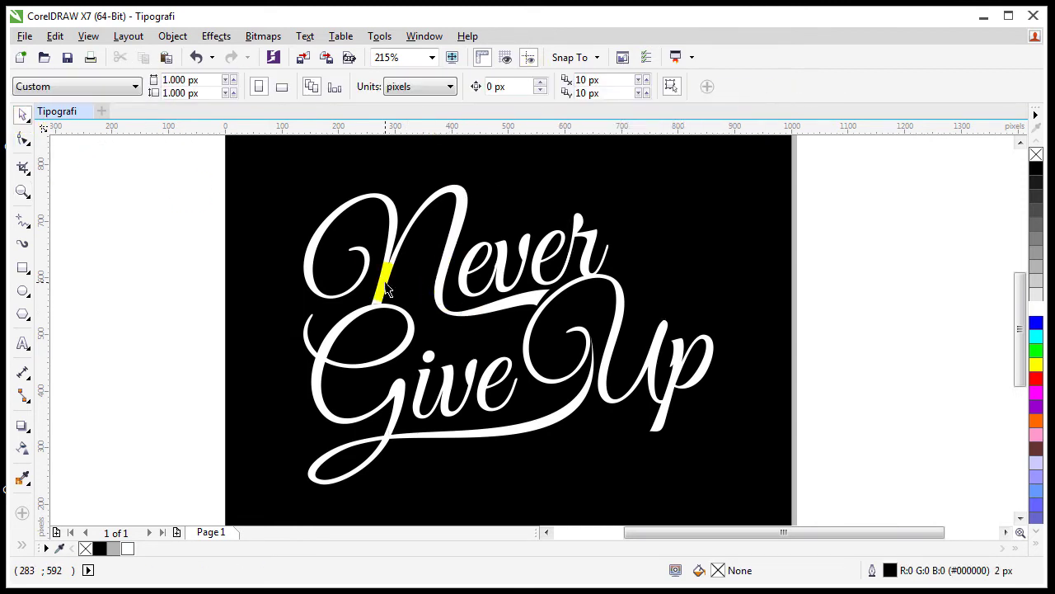
left_click(501, 272, "shift")
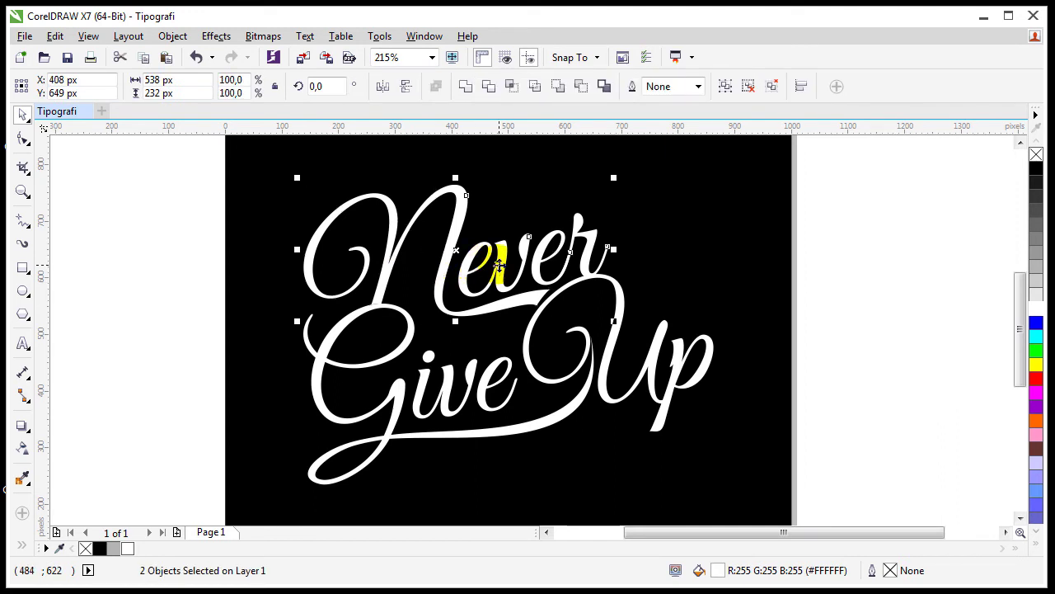
left_click(465, 88)
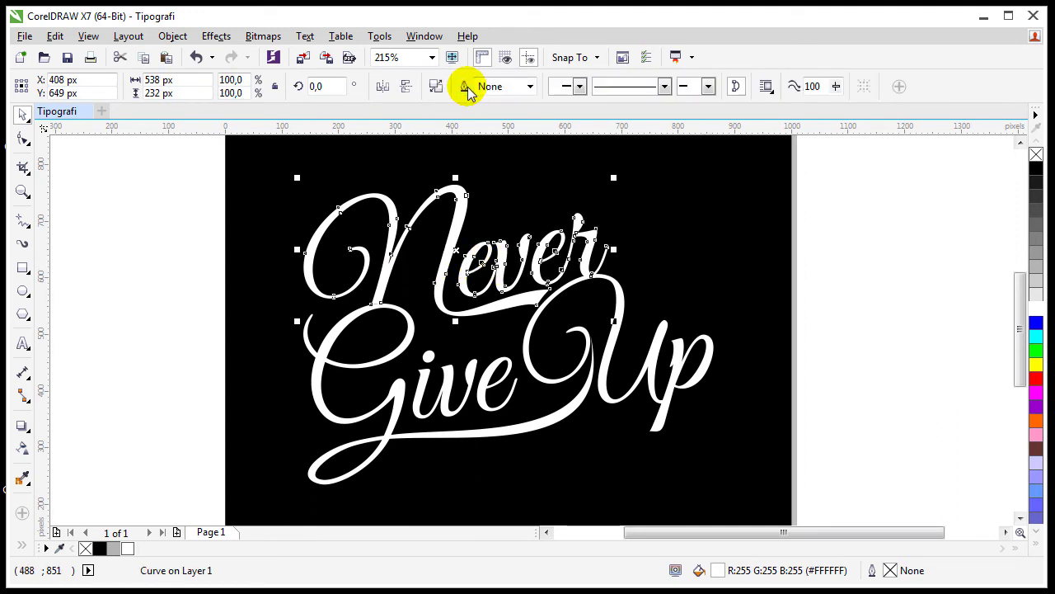
Apply a linear gradient transparency to the word Never, fading downward from the middle of its letters to the word Give
left_click(23, 448)
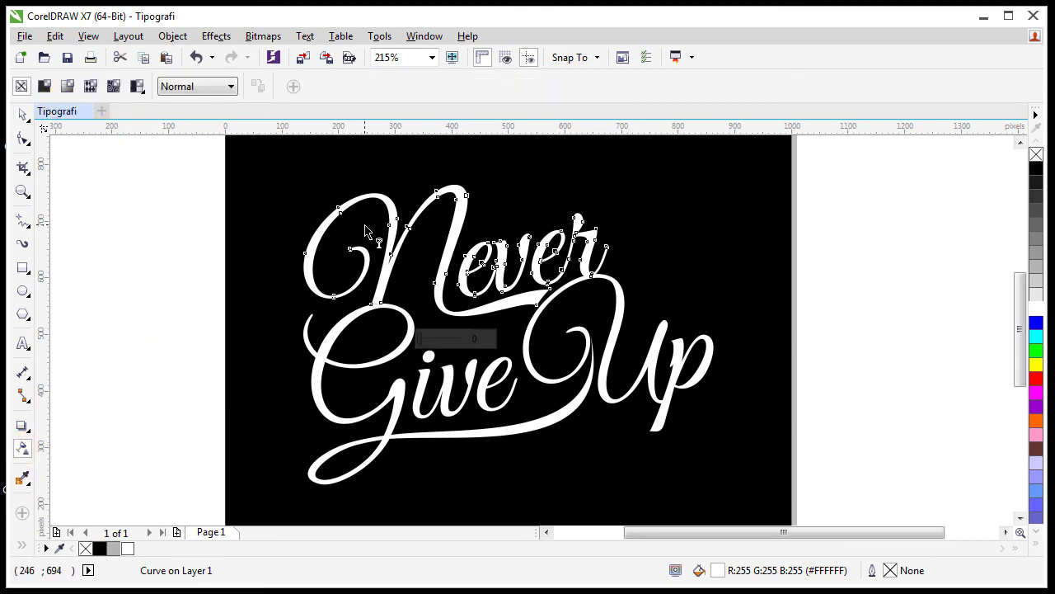
left_click(27, 425)
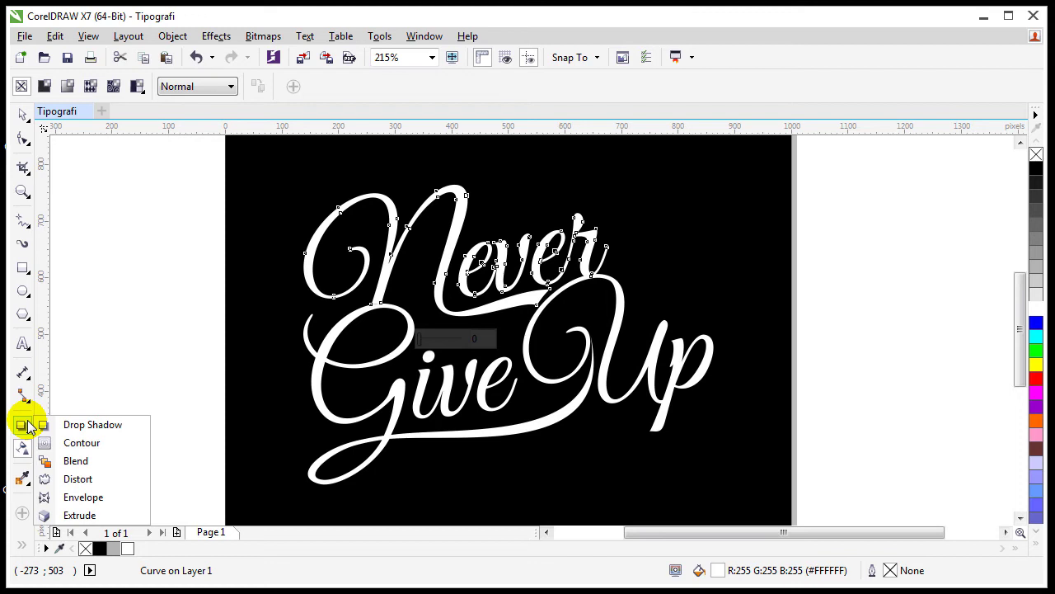
left_click(29, 485)
left_click(24, 423)
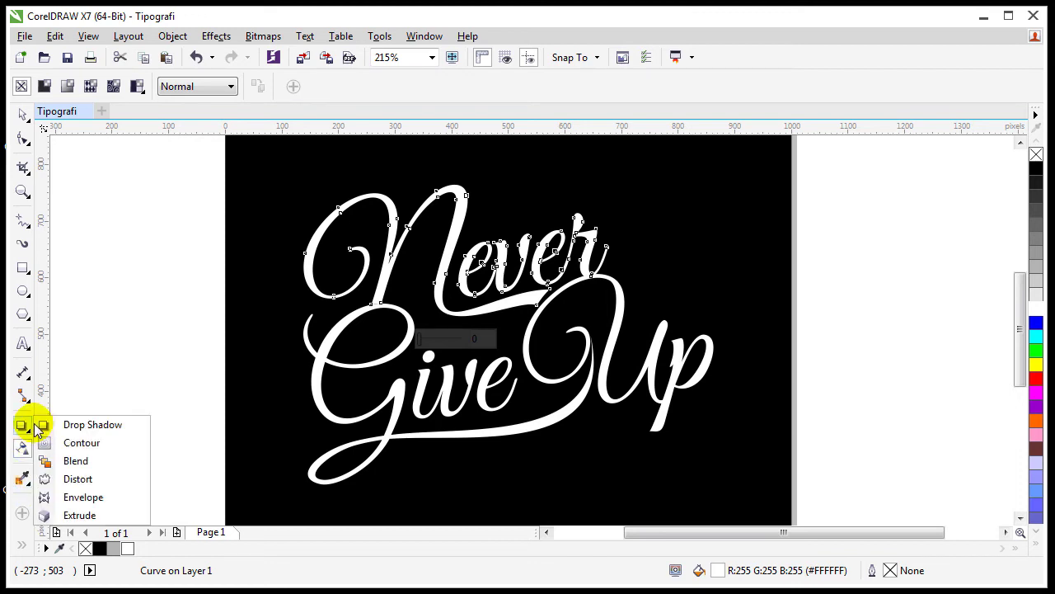
left_click(24, 397)
left_click(24, 485)
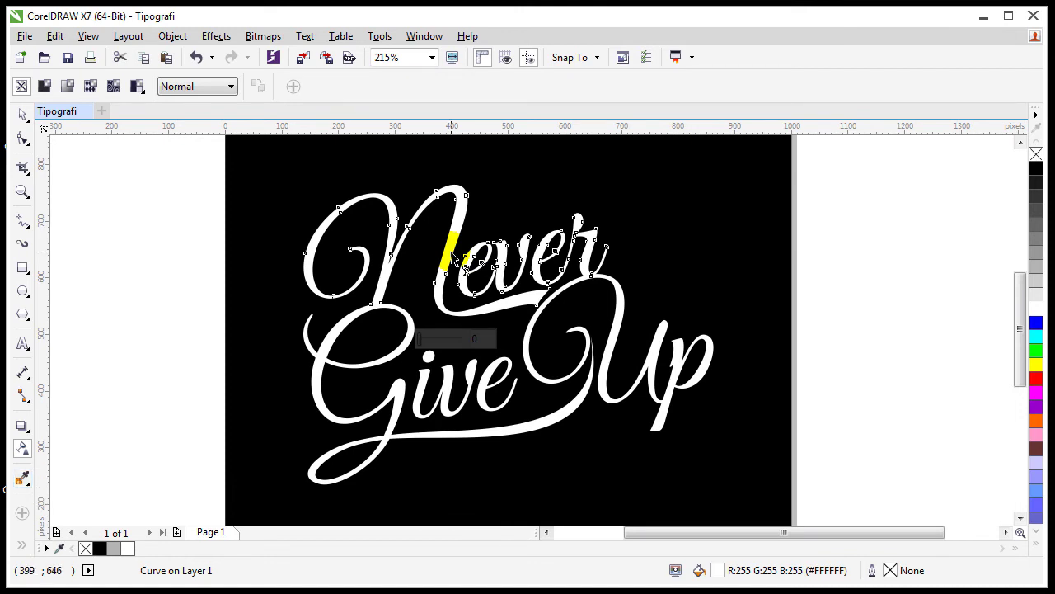
mouse_move(451, 243)
left_mouse_down()
mouse_move(436, 353)
mouse_move(449, 346)
left_mouse_up()
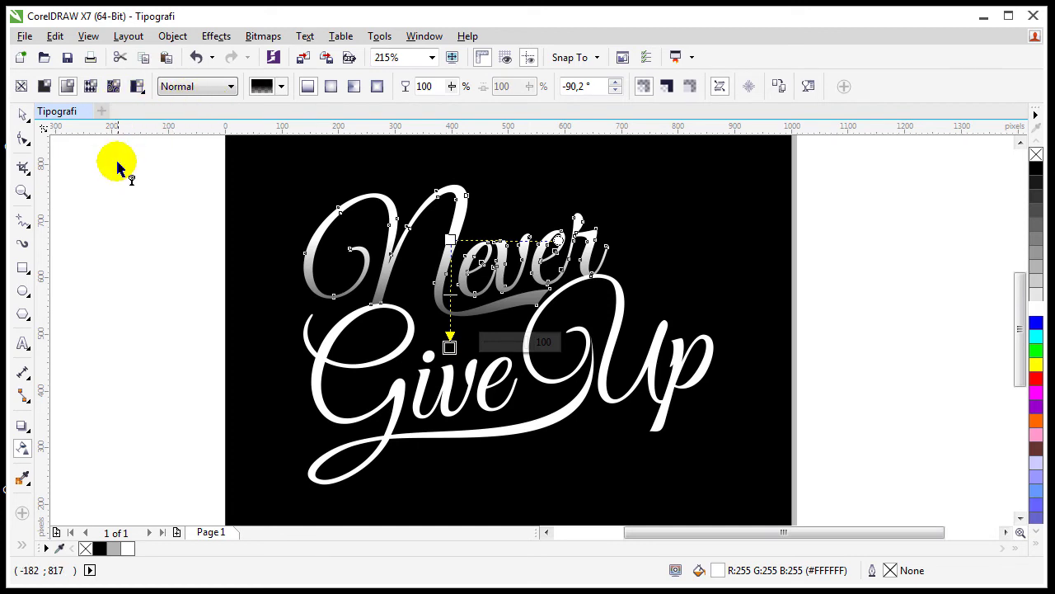
left_click(23, 483)
left_click(23, 449)
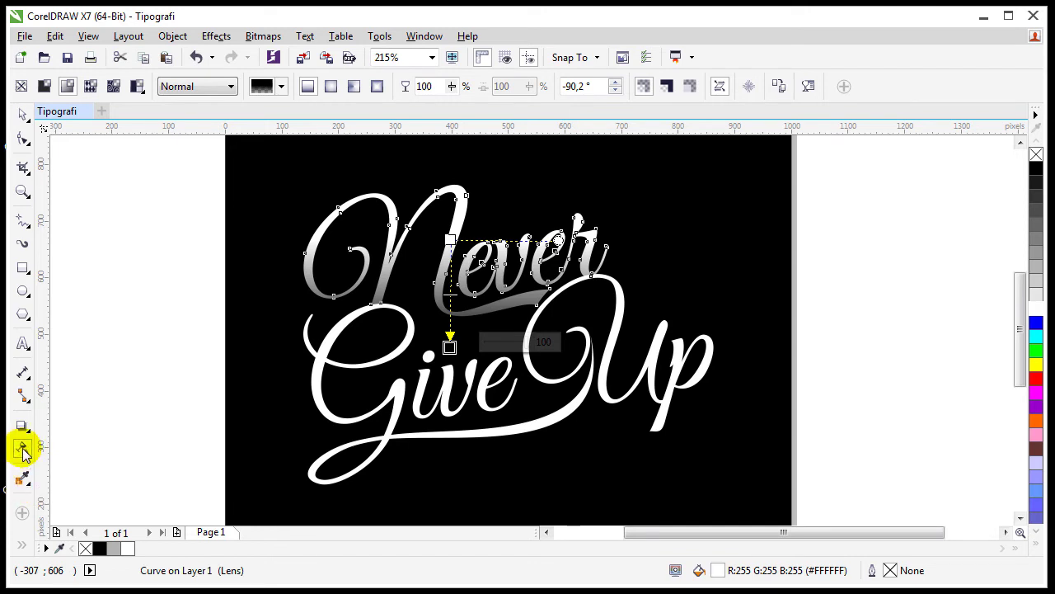
left_click(23, 427)
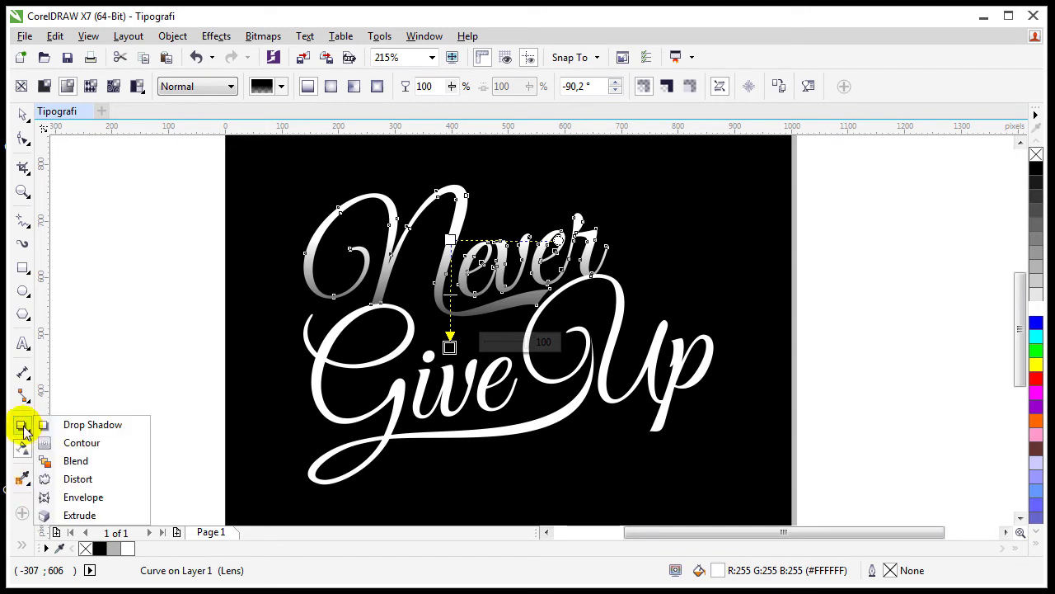
Adjust the linear transparency on the word Never so the fade starts low on its letters and ends over the word Give
left_click(23, 427)
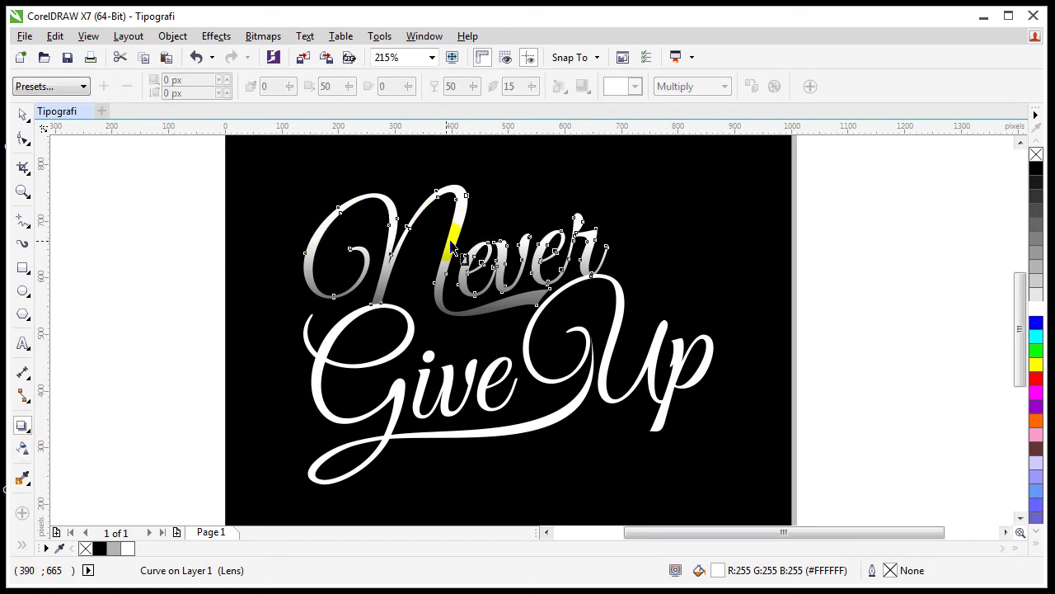
left_click(23, 115)
left_click(450, 246)
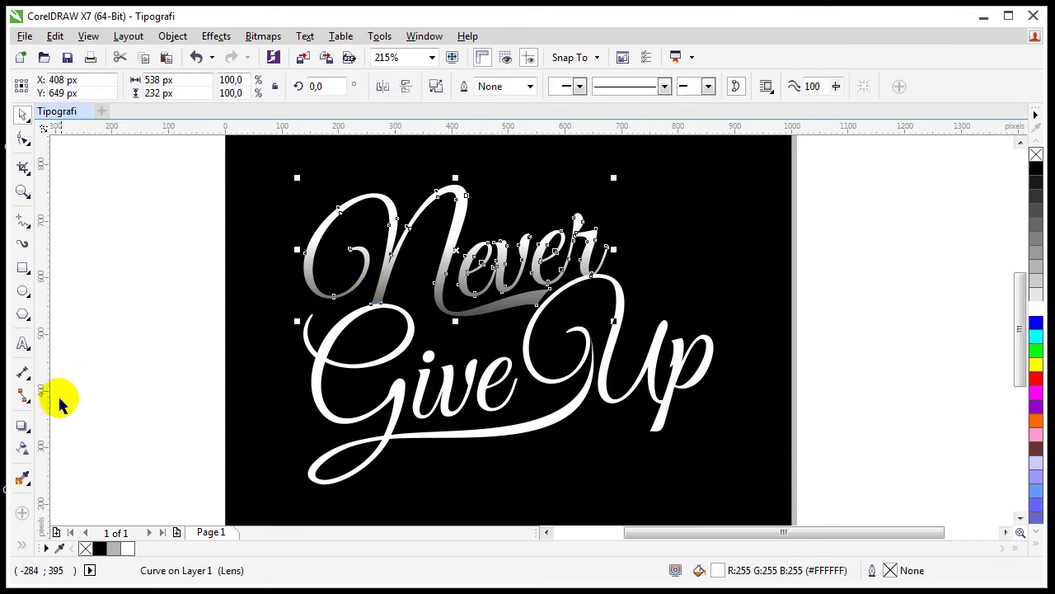
left_click(22, 447)
mouse_move(449, 348)
left_mouse_down()
mouse_move(499, 315)
mouse_move(462, 229)
mouse_move(489, 235)
mouse_move(447, 287)
mouse_move(444, 276)
left_mouse_up()
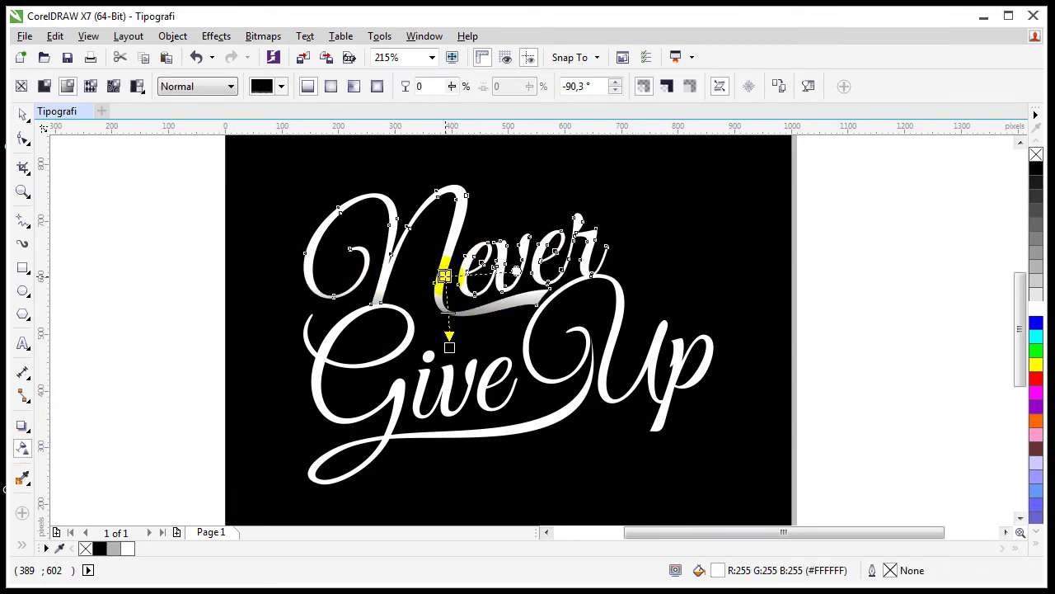
mouse_move(449, 346)
left_mouse_down()
mouse_move(479, 341)
mouse_move(455, 349)
mouse_move(457, 362)
left_mouse_up()
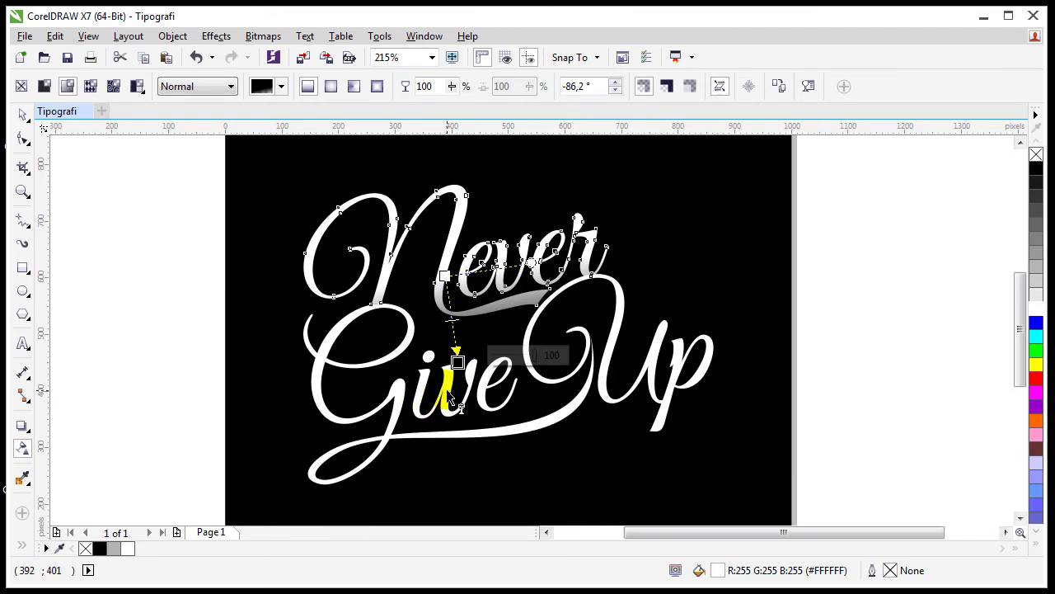
Apply a linear gradient transparency to the word Give, fading downward from the lower part of its letters to below the long flourish
left_click(451, 393)
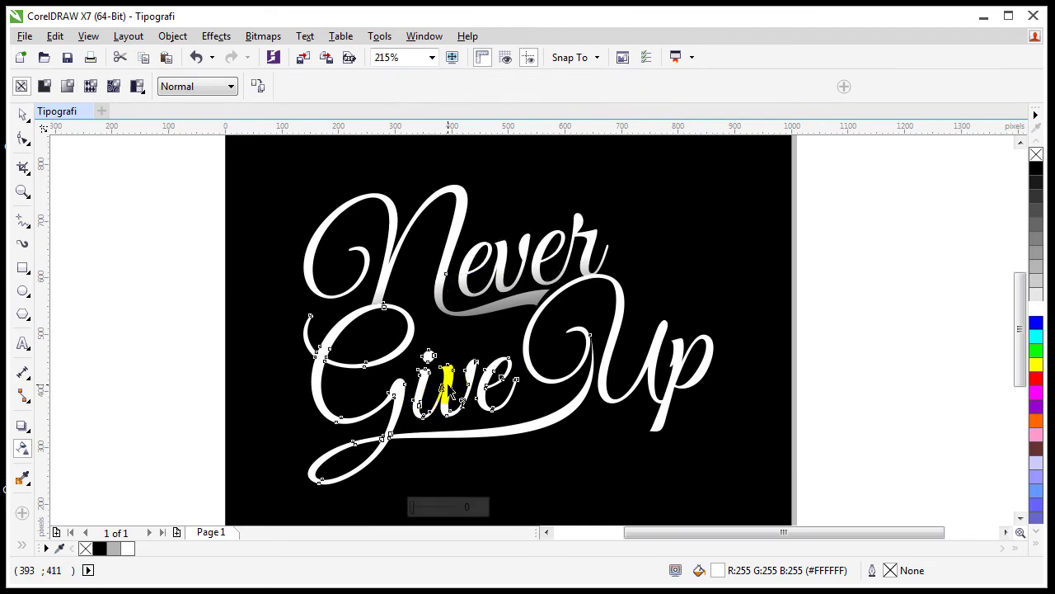
left_click_drag(469, 399, 477, 475)
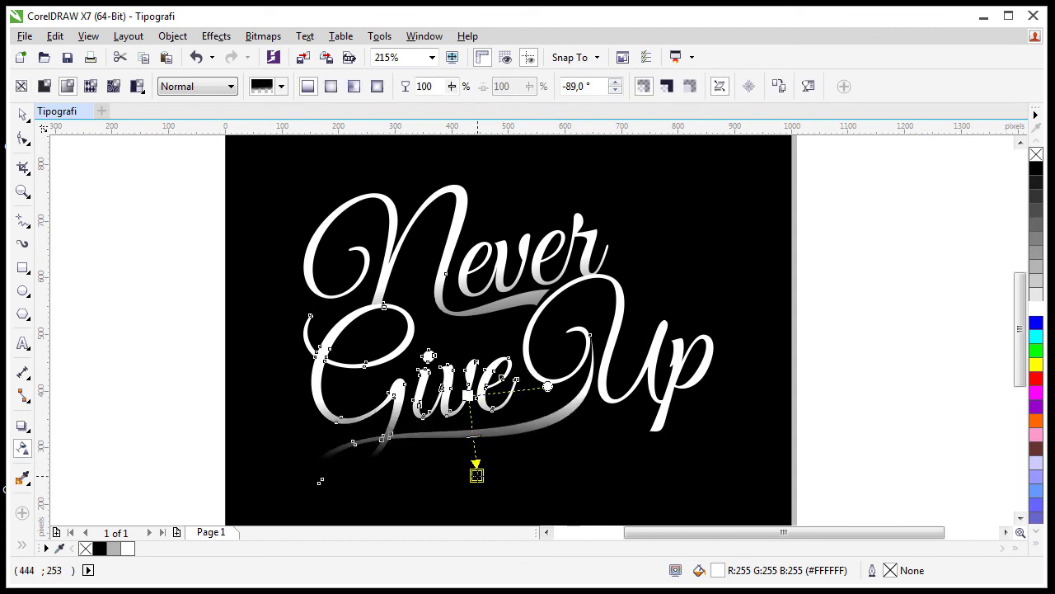
mouse_move(467, 395)
left_mouse_down()
mouse_move(452, 412)
mouse_move(457, 396)
left_mouse_up()
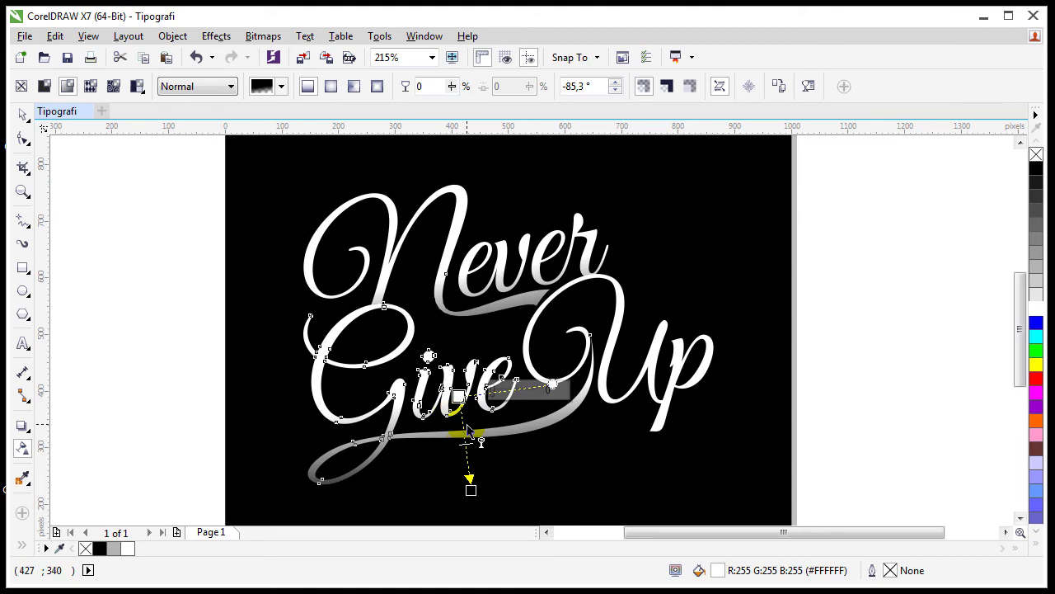
left_click(22, 114)
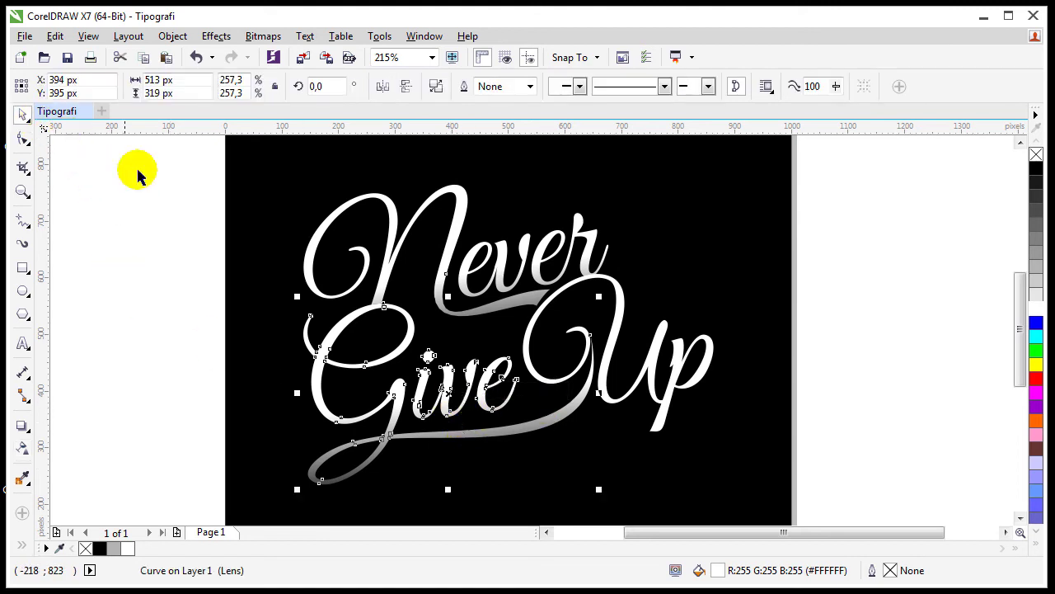
Fill the words Give and Up with yellow (#FFFF00)
left_click(1036, 365)
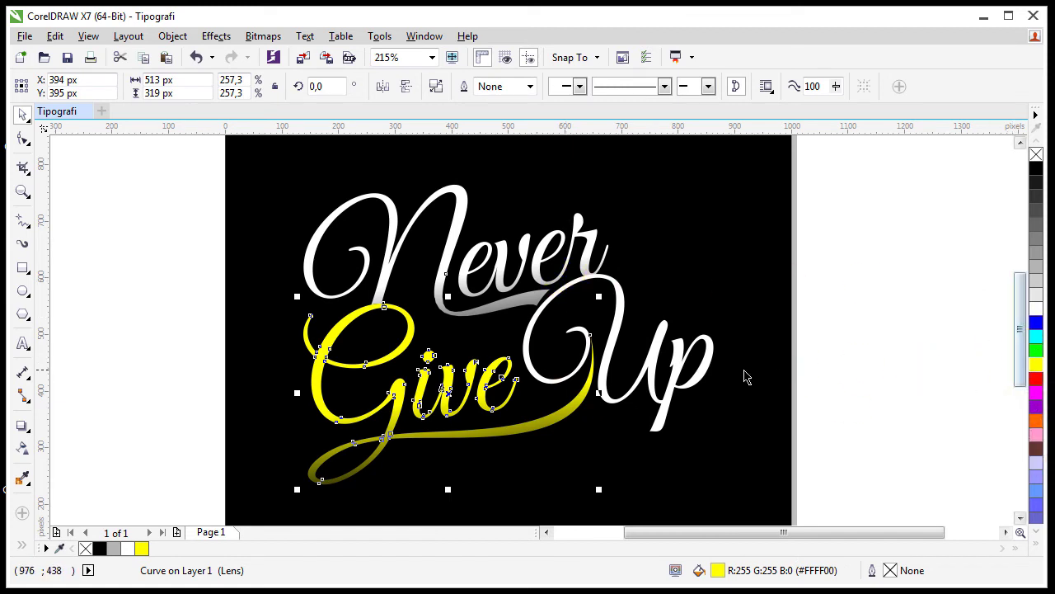
left_click(621, 303)
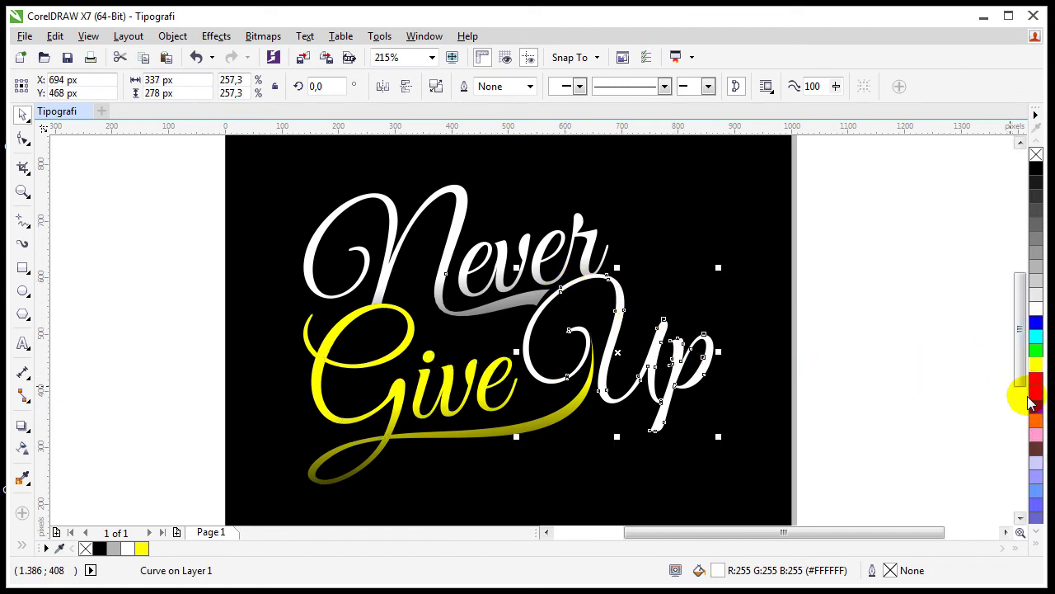
left_click(1036, 368)
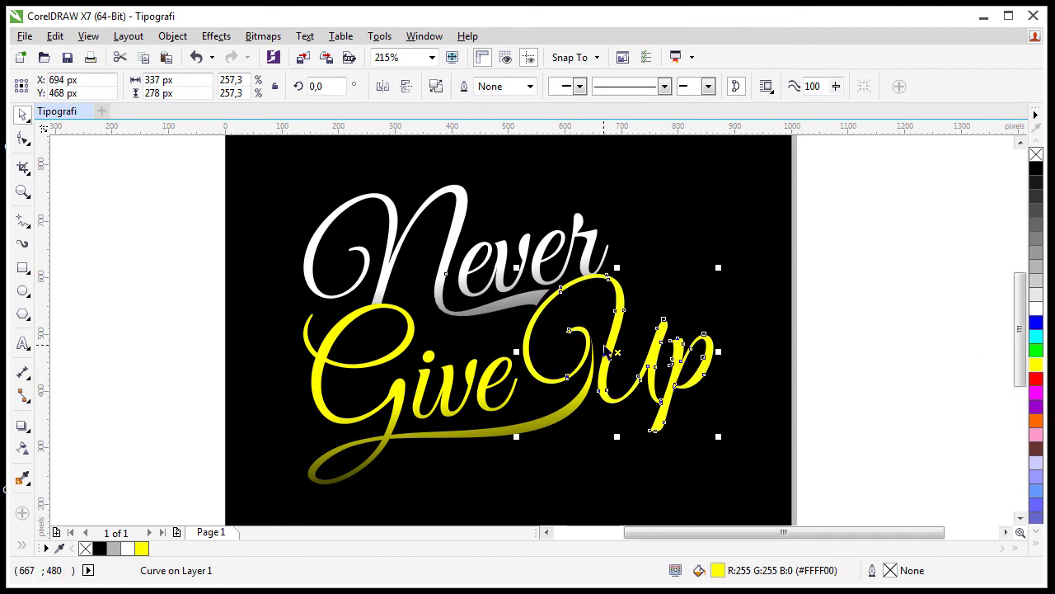
Apply a linear gradient transparency to the word Up so only the descending stem of the p fades out downward
left_click(22, 446)
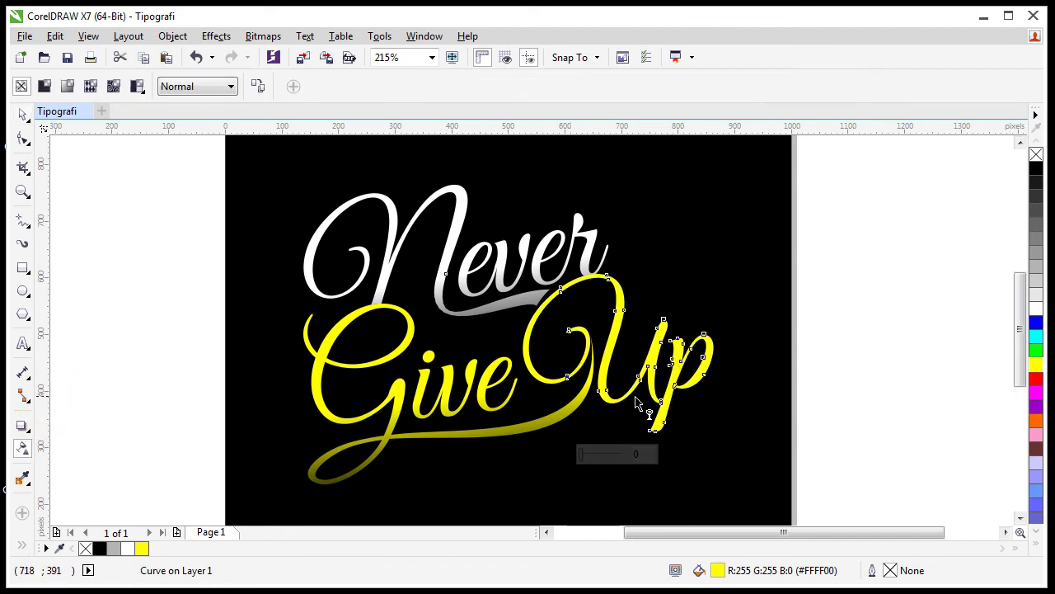
left_click_drag(643, 368, 646, 431)
left_click_drag(645, 371, 645, 390)
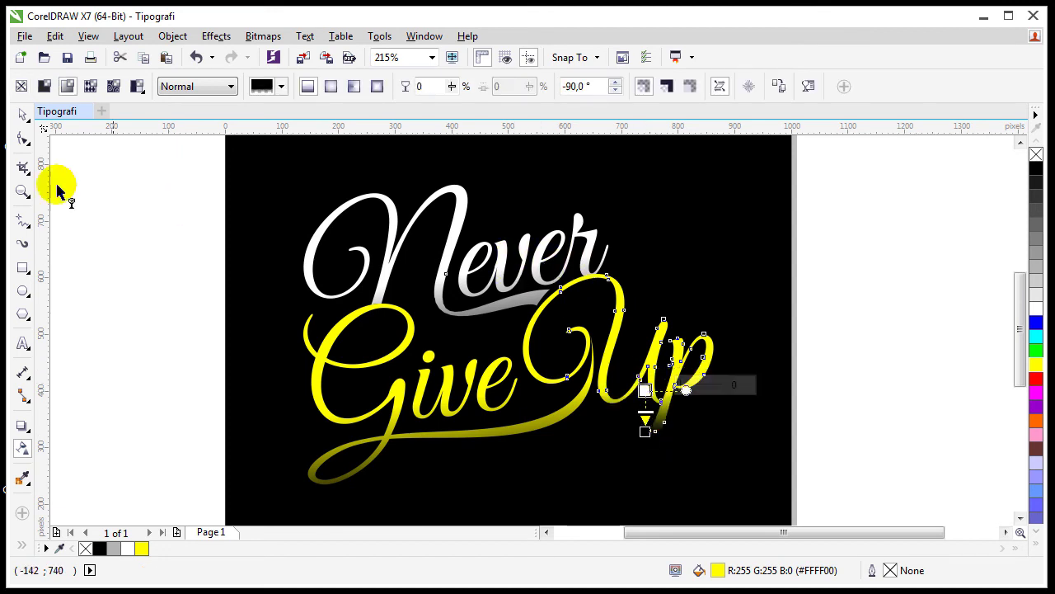
left_click(22, 114)
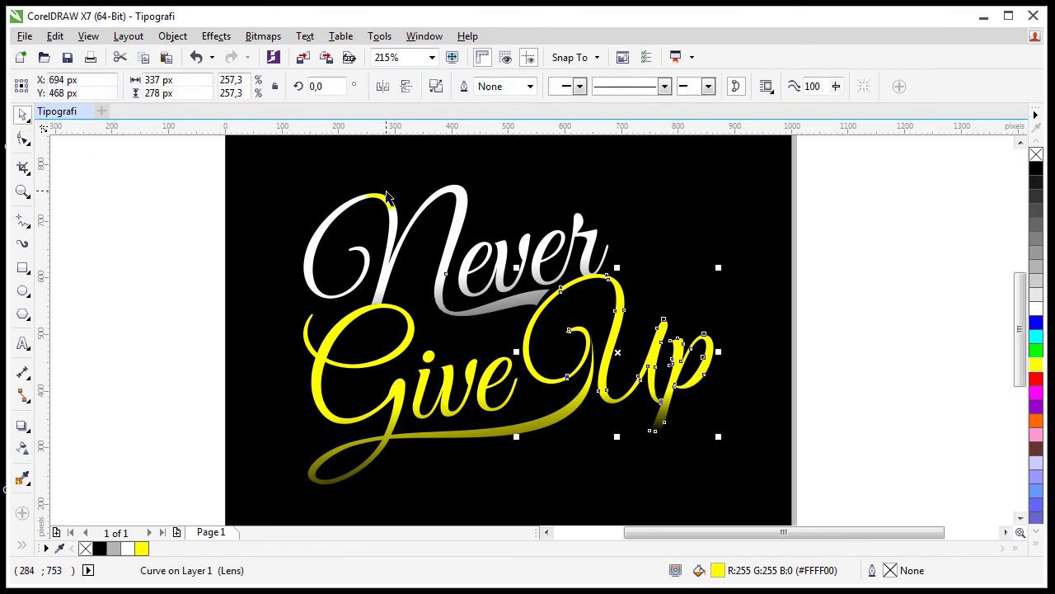
Fill the word Never with the same yellow as the other two words
left_click(385, 197)
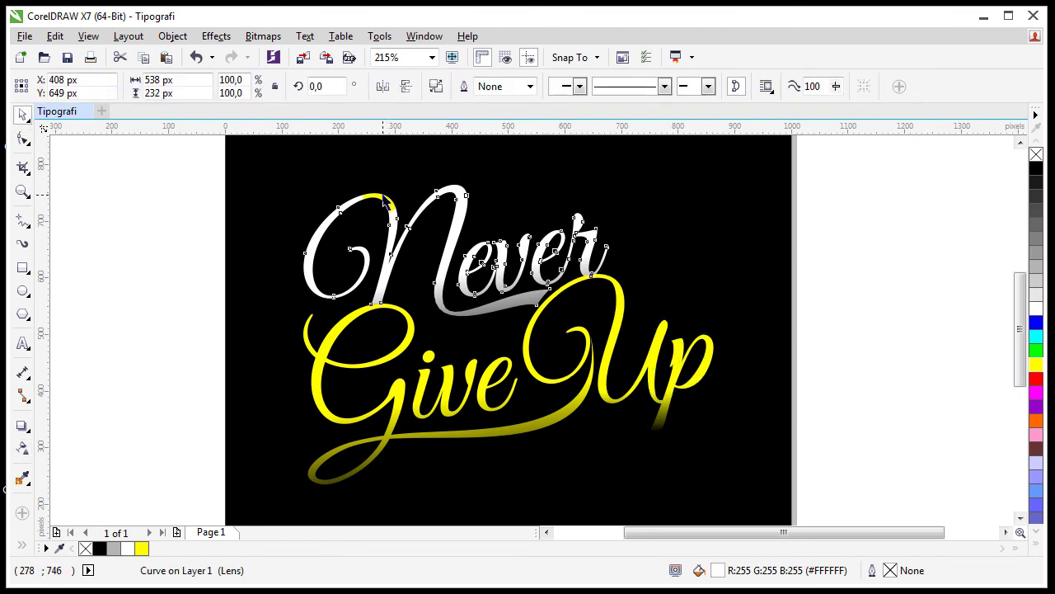
left_click(1035, 364)
left_click(829, 256)
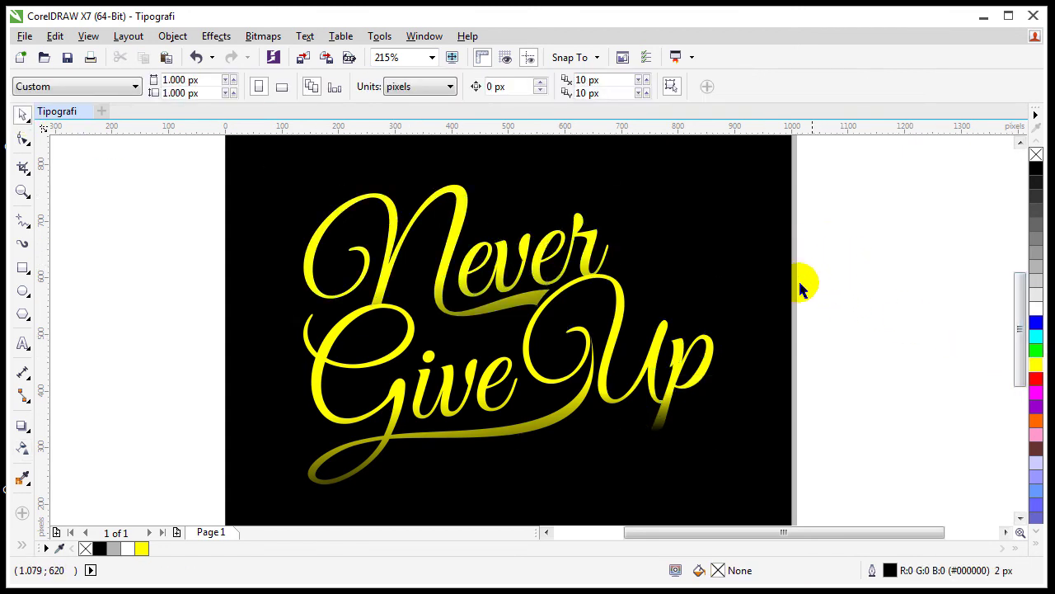
Select the words Never, Give and Up together and group them
scroll(791, 297, "down", 2)
scroll(851, 306, "up", 2)
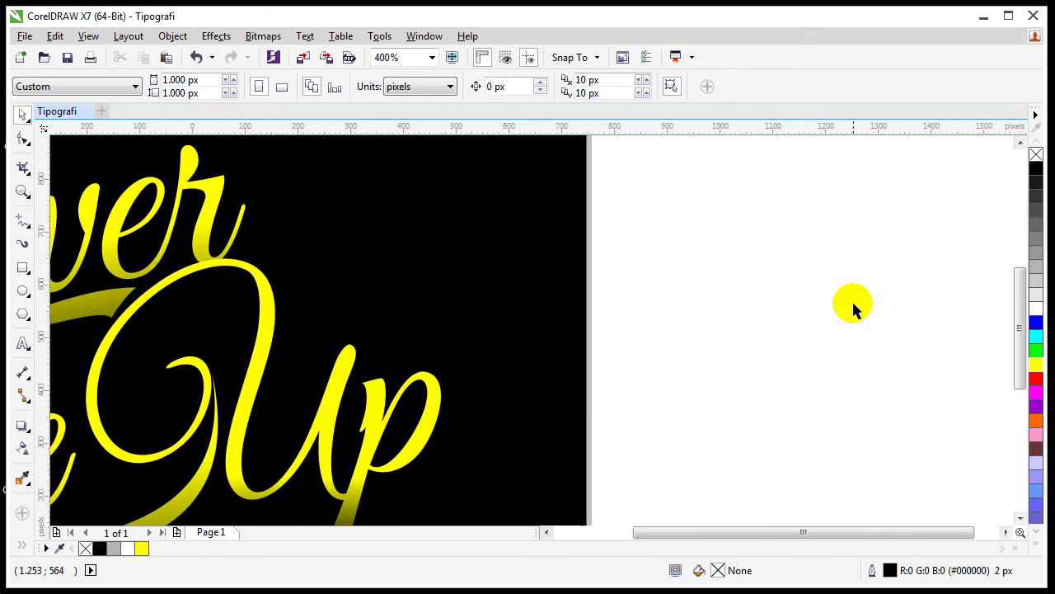
scroll(464, 371, "down", 1)
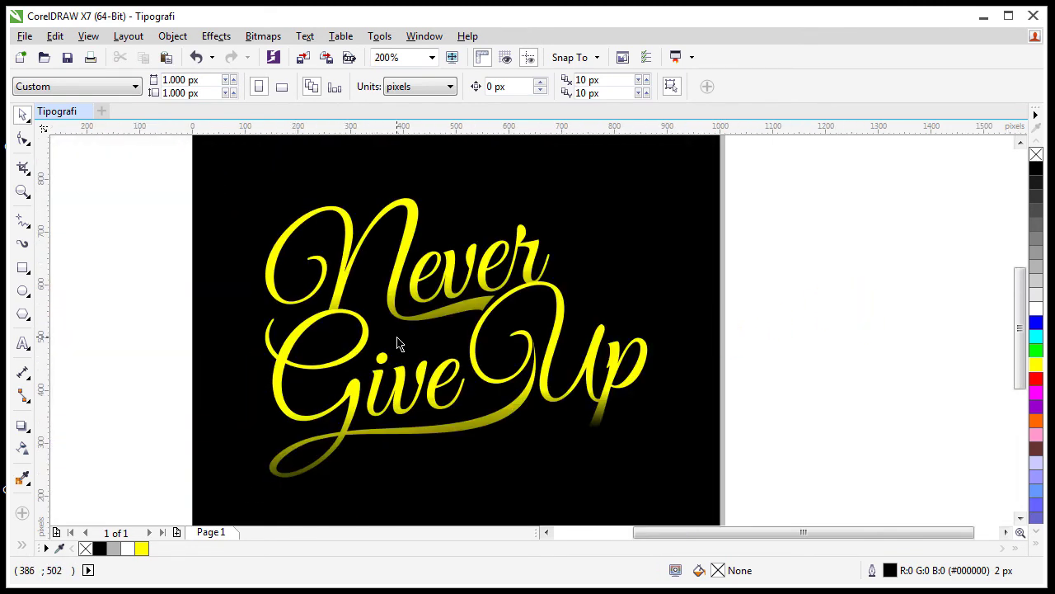
scroll(399, 343, "down", 1)
left_click_drag(297, 200, 517, 312)
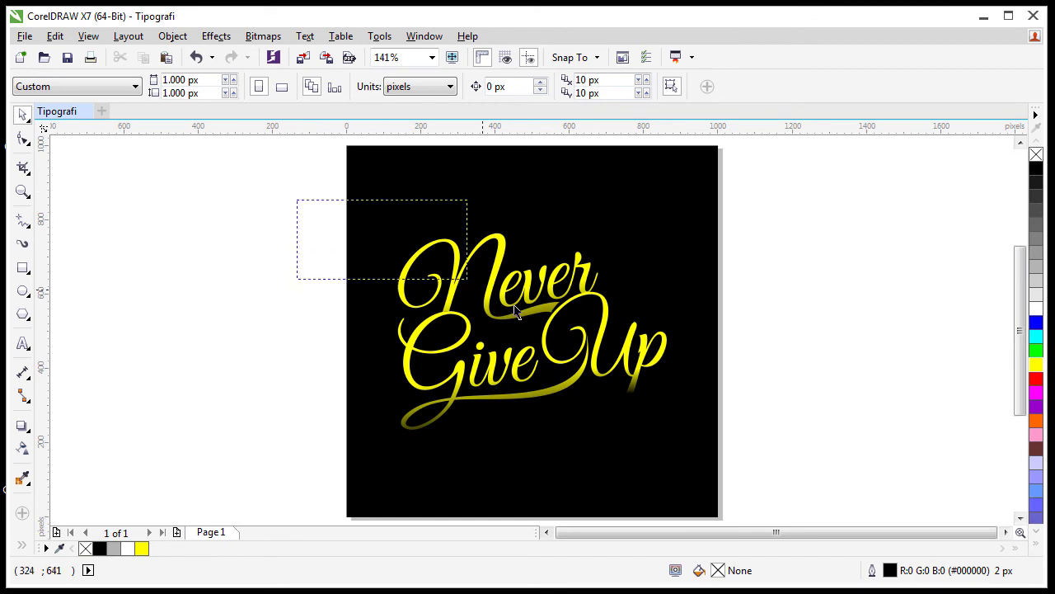
left_click_drag(699, 459, 699, 459)
key("ctrl+g")
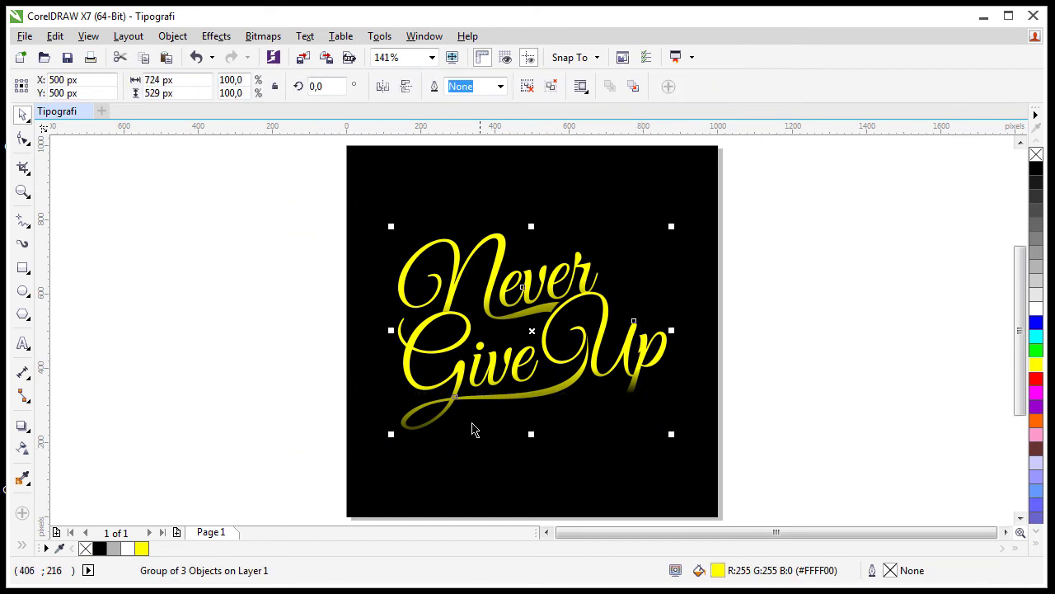
left_click(459, 194, "shift")
key("x")
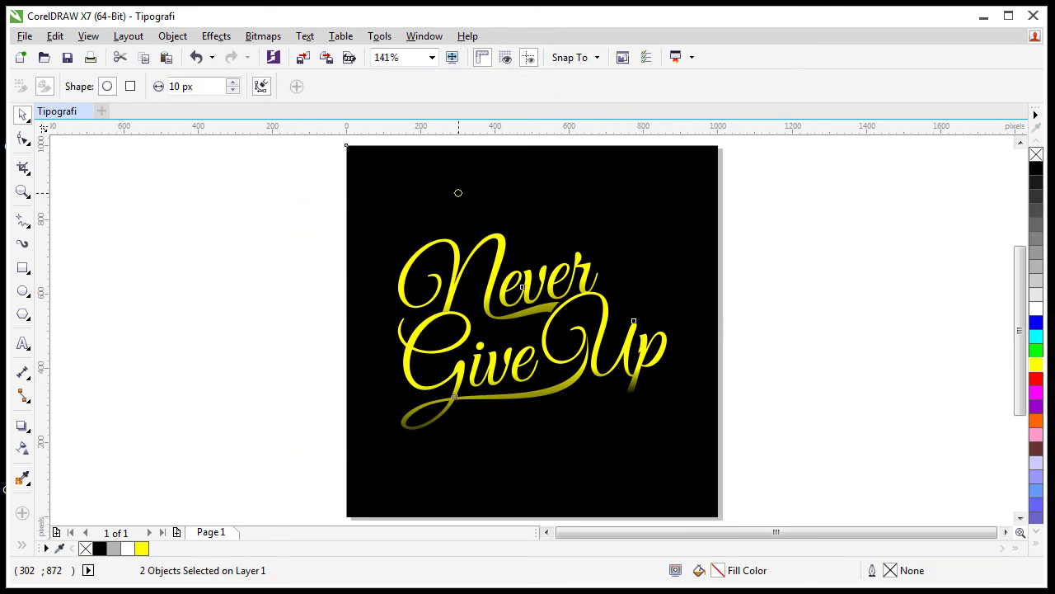
left_click(28, 115)
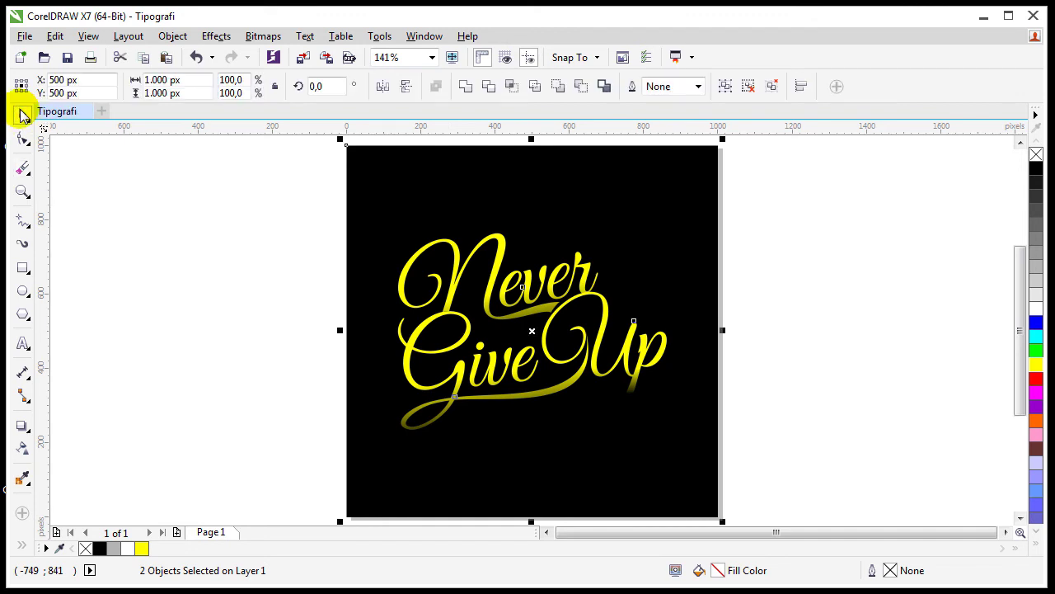
key("Escape")
left_click(504, 243)
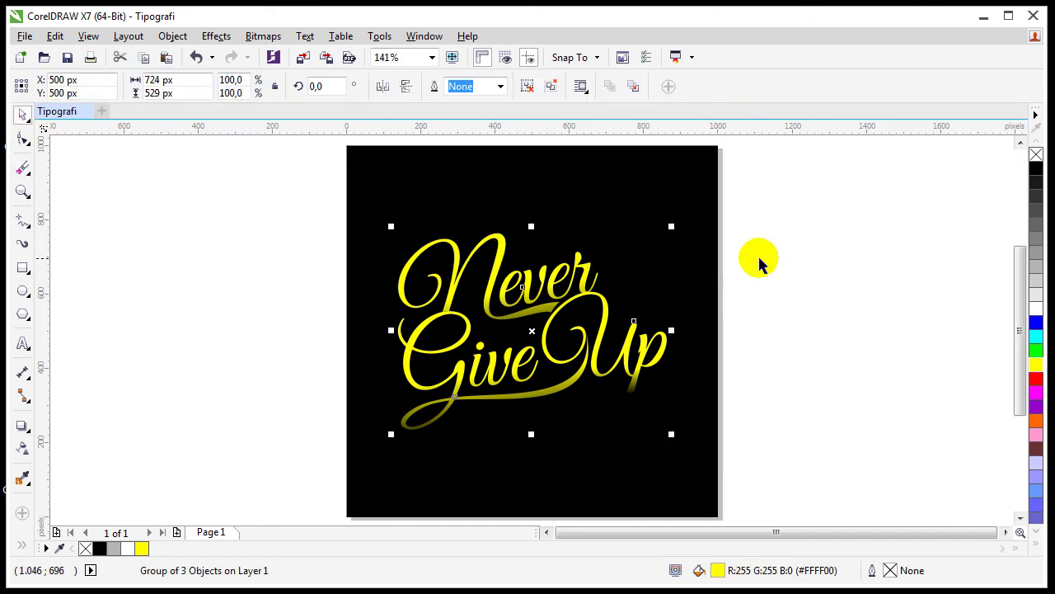
left_click(747, 282)
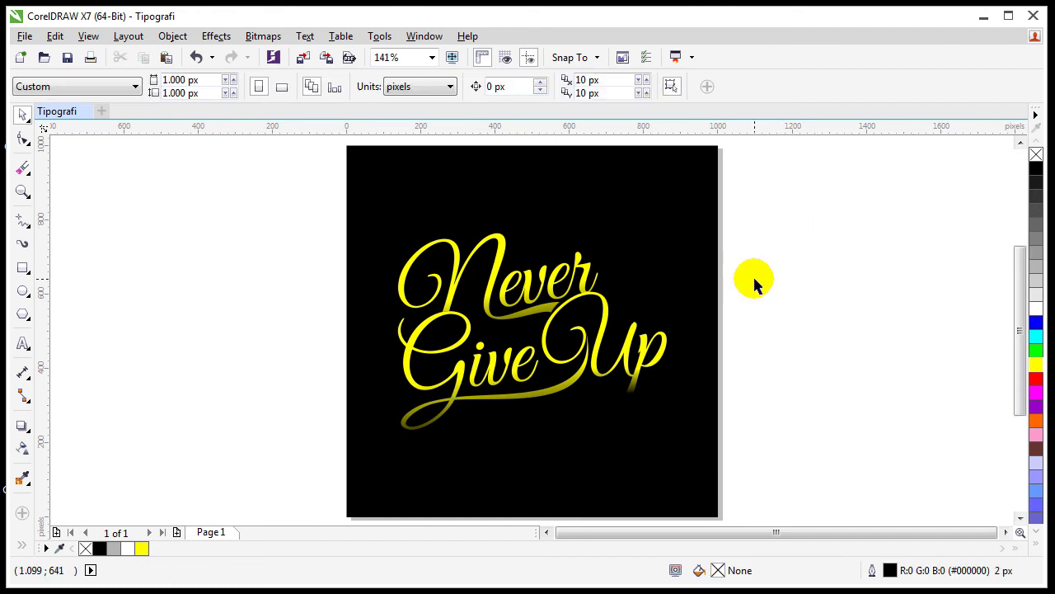
Duplicate the yellow lettering group with the copy offset 3 px to the right and 3 px down
scroll(547, 304, "up", 3)
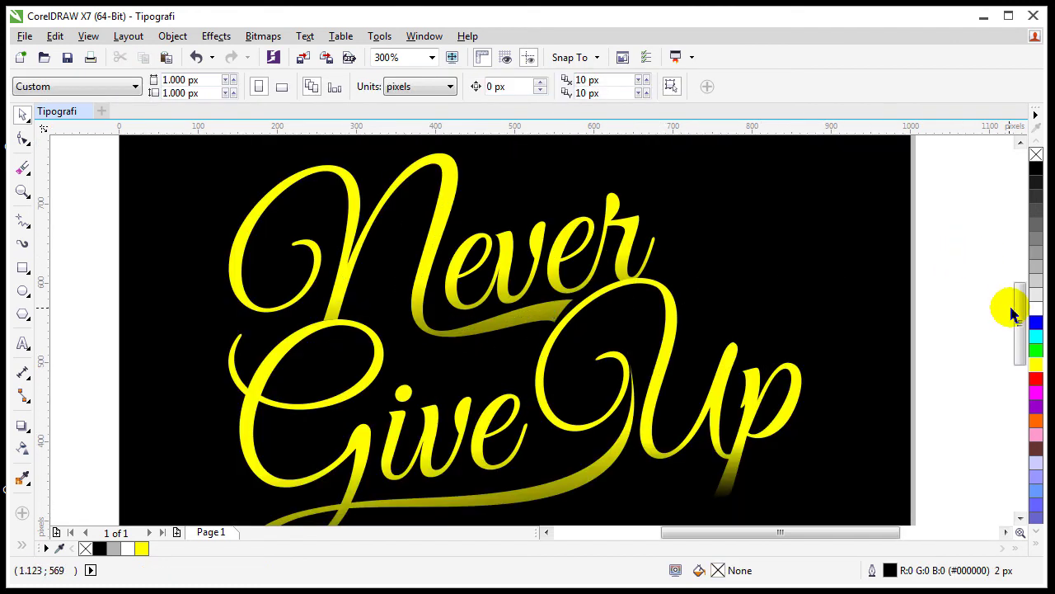
left_click_drag(1019, 307, 1024, 329)
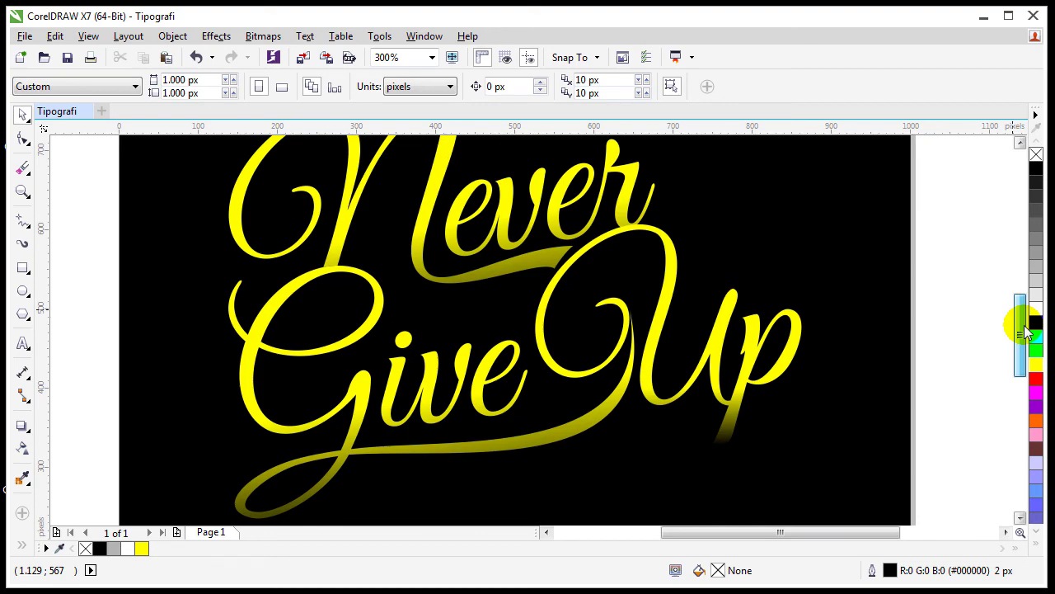
left_click(332, 270)
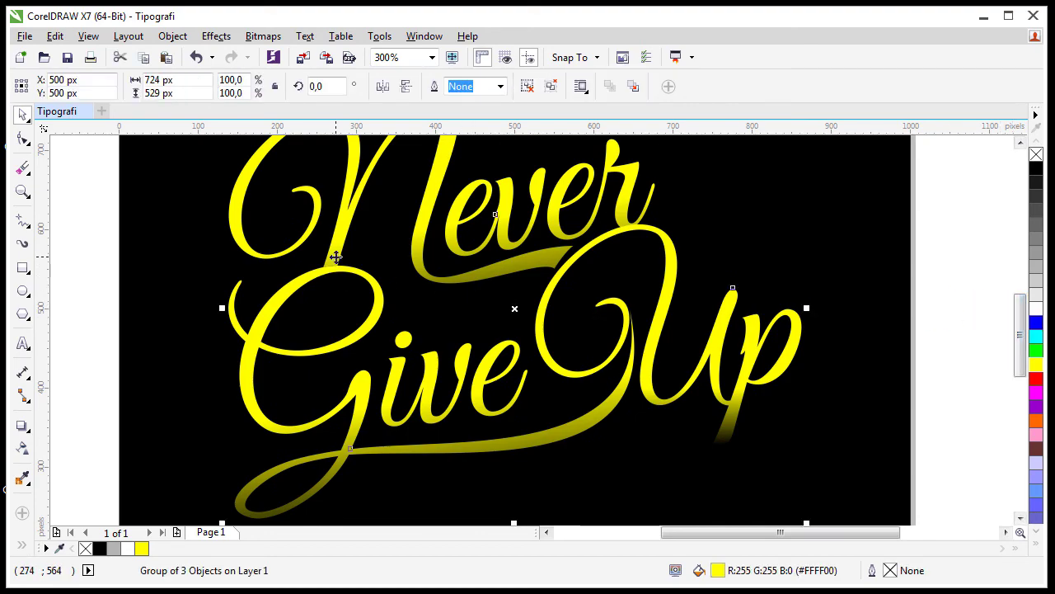
left_click_drag(335, 257, 338, 260)
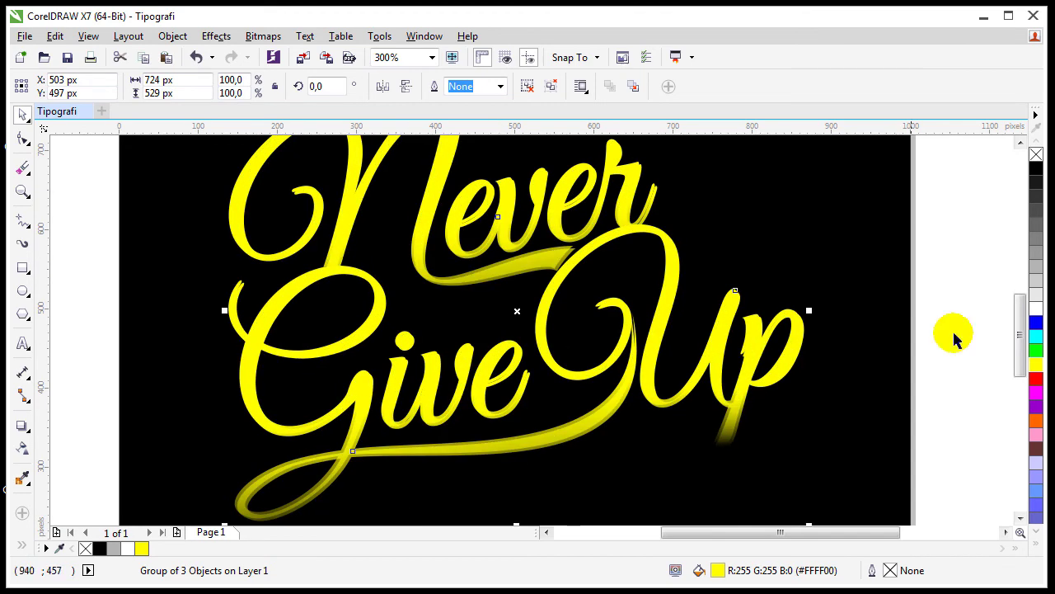
Fill the offset lettering copy with light grey (#CCCCCC) and place it behind the original yellow lettering
left_click(1035, 278)
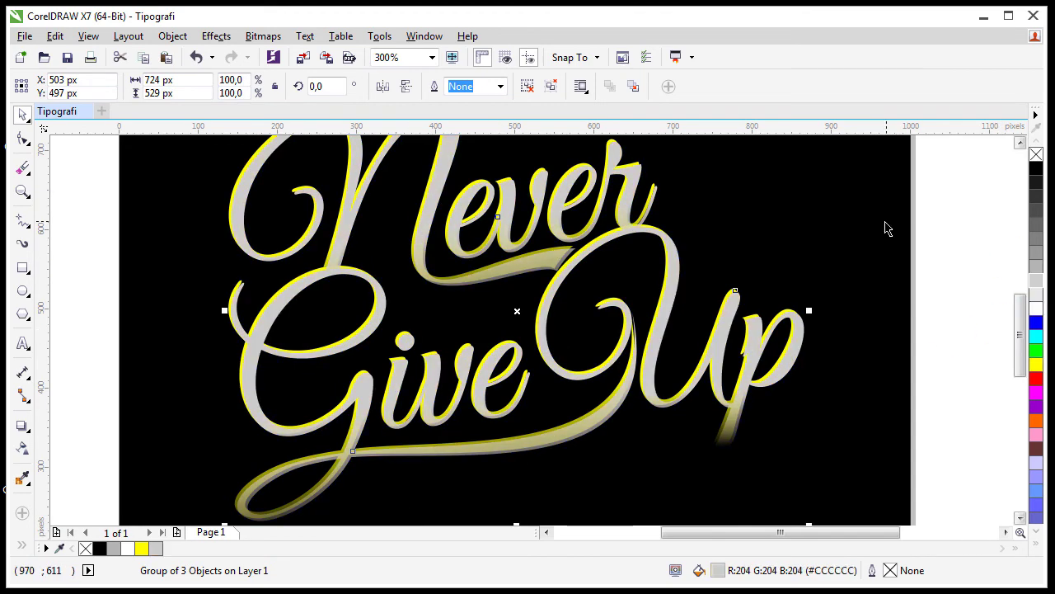
left_click(787, 258, "shift")
key("ctrl+z")
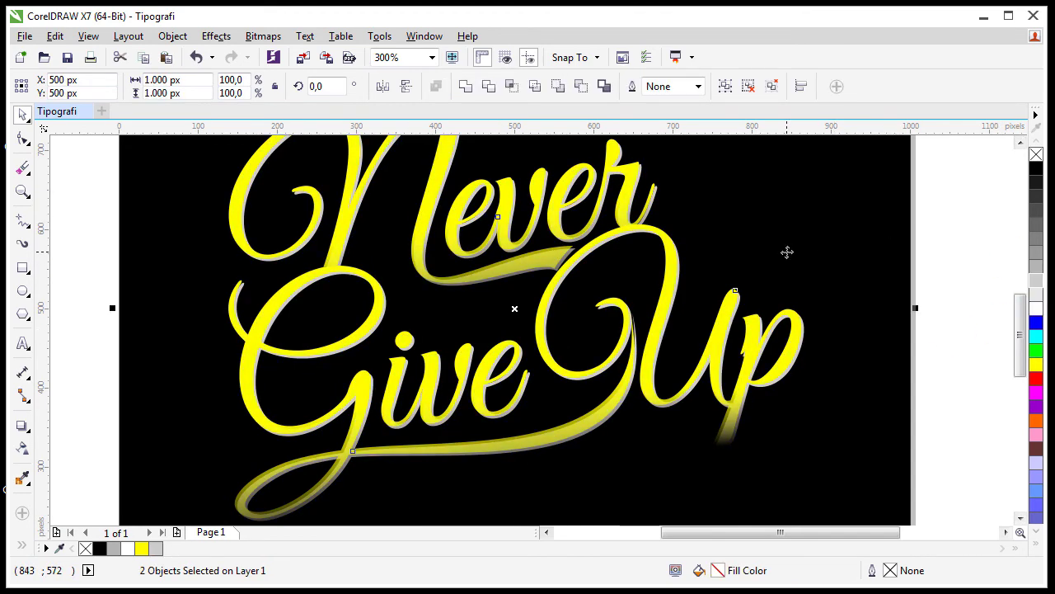
key("Escape")
Recolour the lettering copy behind the yellow text, trying green and pale lavender (#CCCCFF) before choosing dark brown (#663333)
left_click(361, 348)
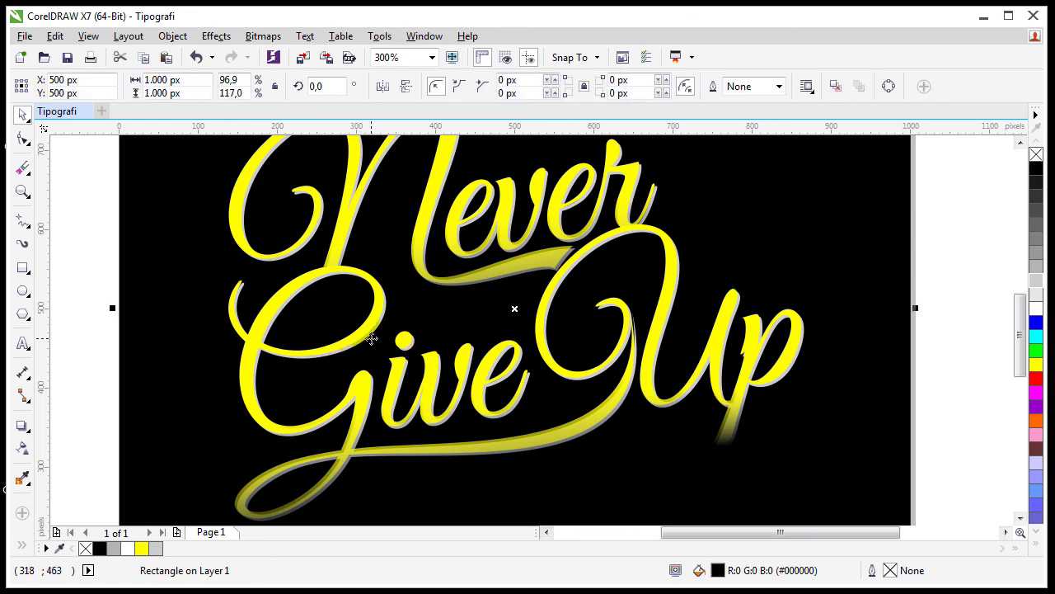
left_click(365, 328)
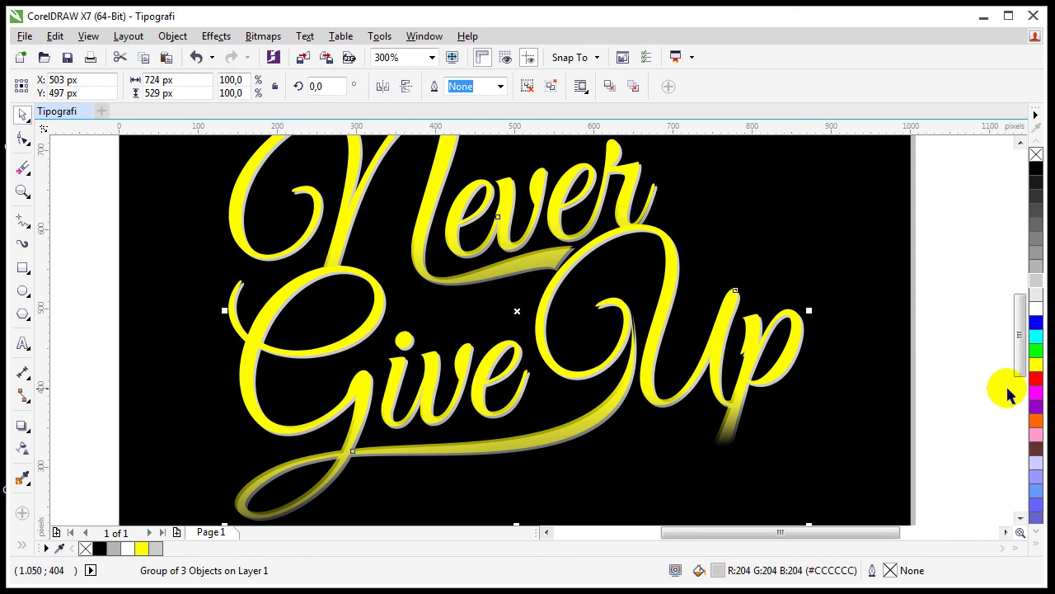
left_click(1036, 350)
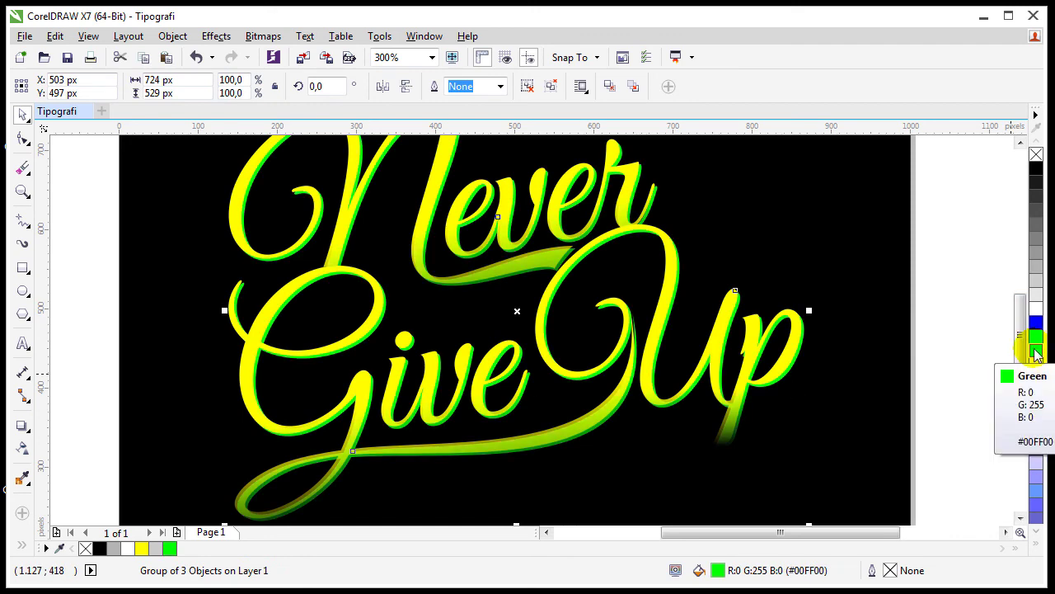
left_click(1036, 461)
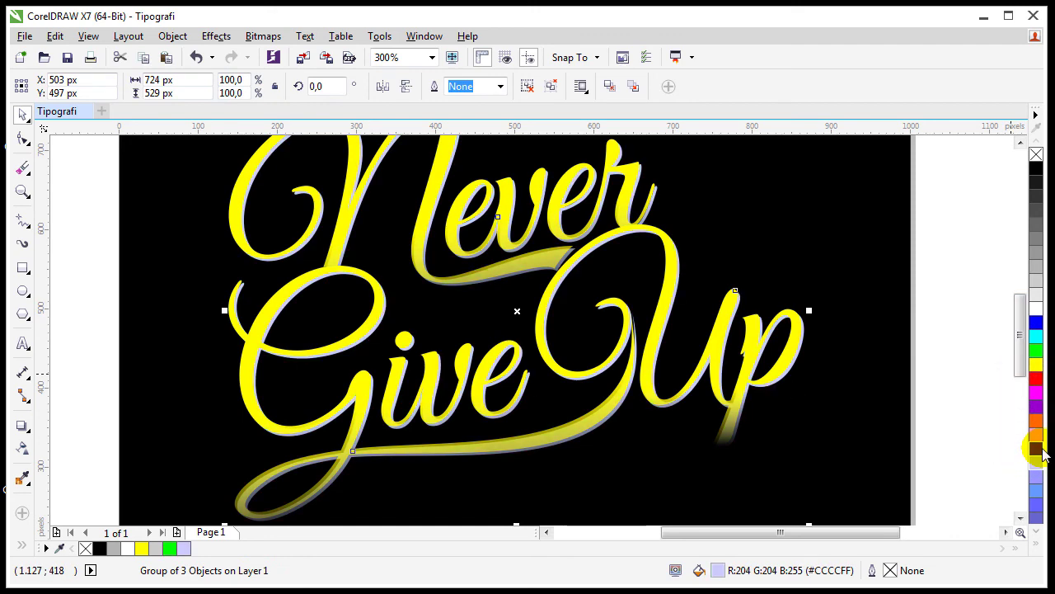
left_click(1036, 448)
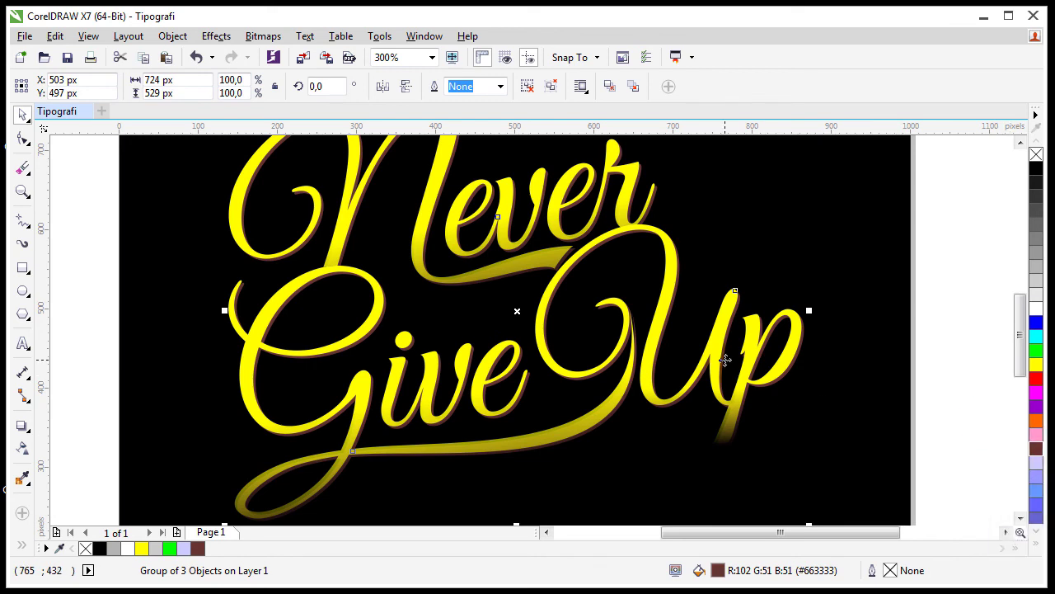
Examine the whole yellow lettering and its dark brown shadow against the black background
scroll(726, 362, "down", 1)
left_click(344, 371)
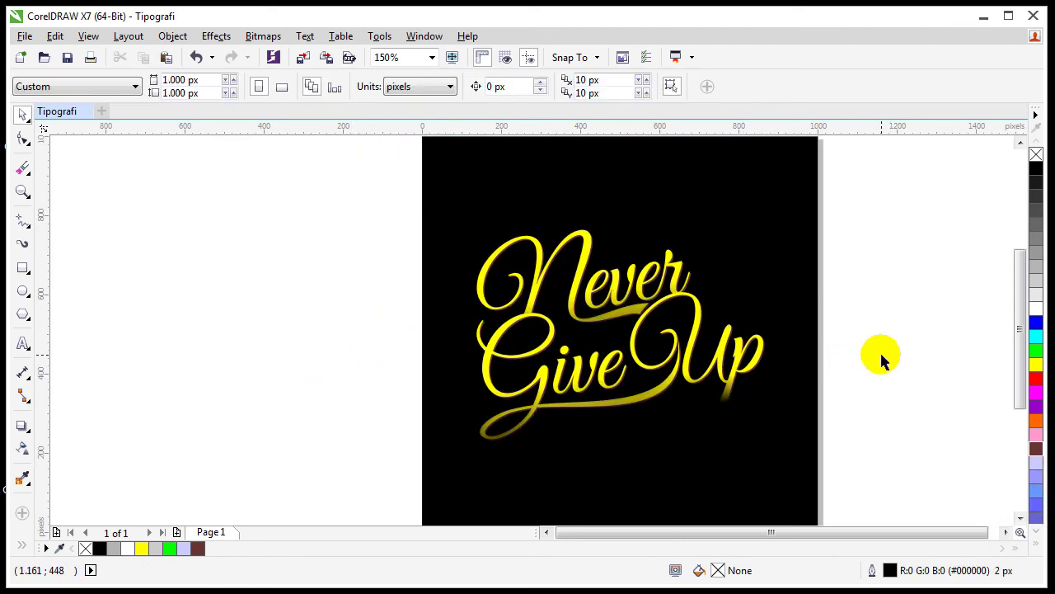
key("shift+F4")
key("z")
left_click_drag(322, 186, 763, 436)
left_click(22, 113)
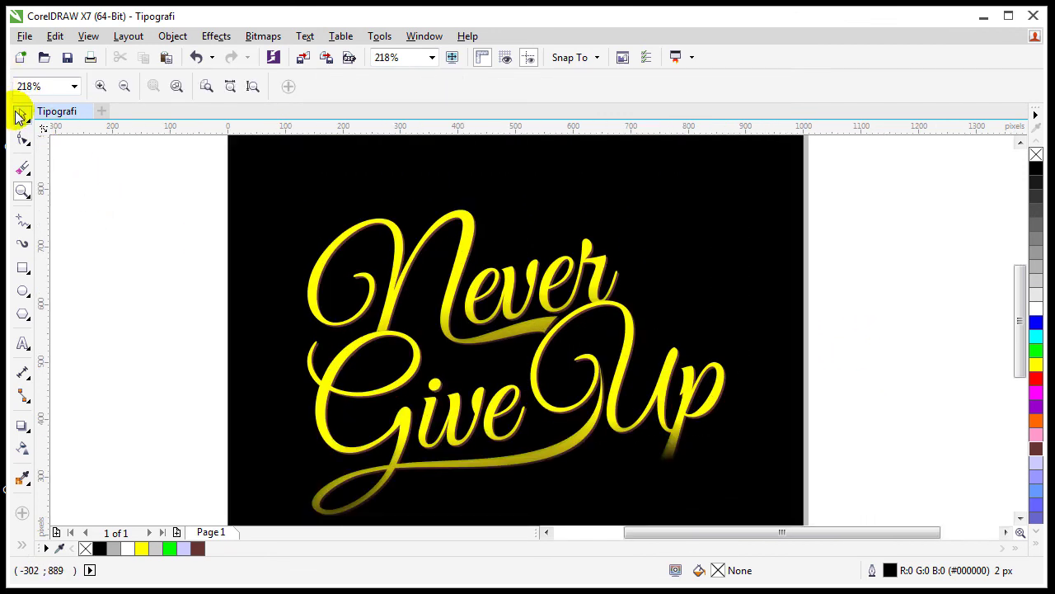
Try red, magenta (#FF00FF), purple and dark brown (#663333) as the fill of the background square
left_click(723, 212)
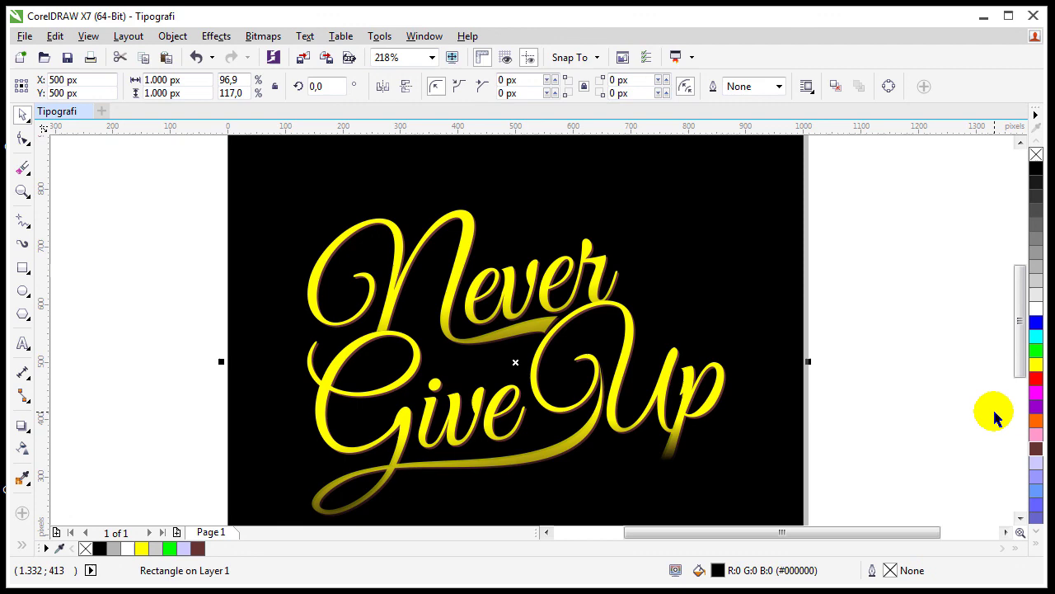
left_click(1034, 376)
left_click(1035, 393)
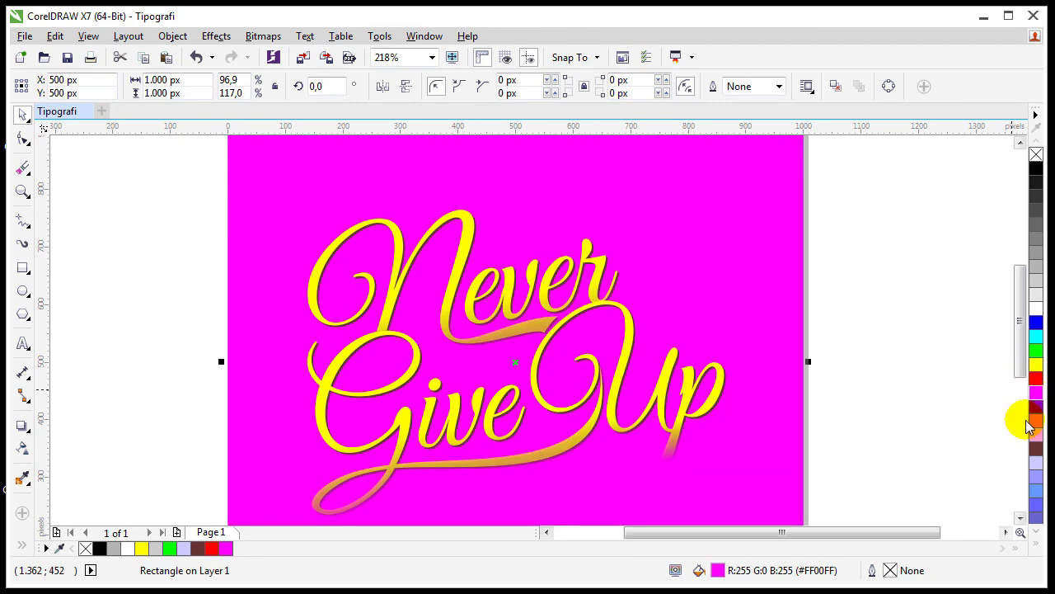
scroll(1029, 427, "down", 3)
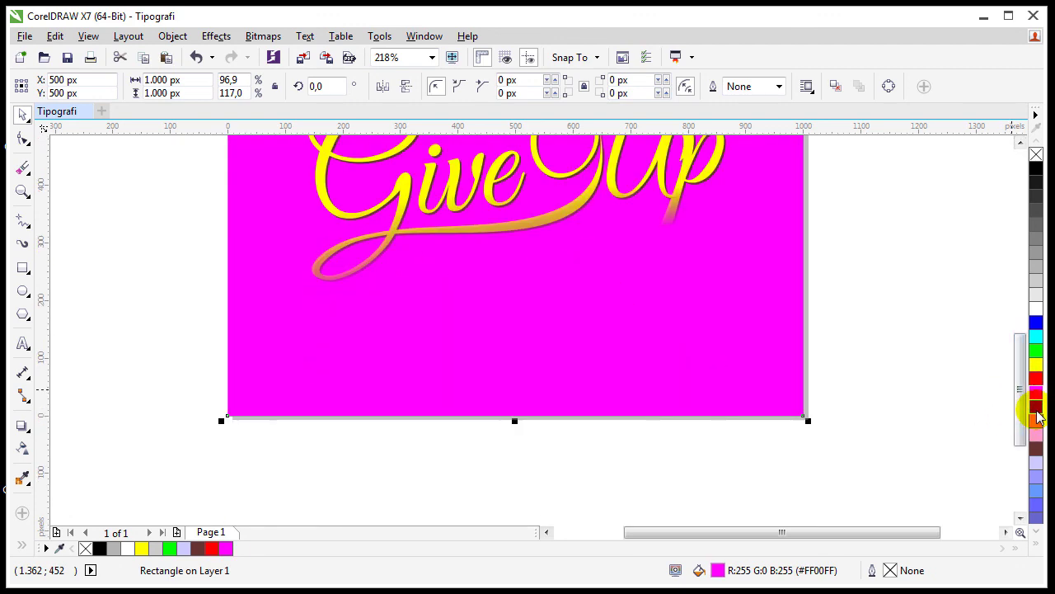
left_click(1035, 407)
left_click(1036, 448)
key("shift+F4")
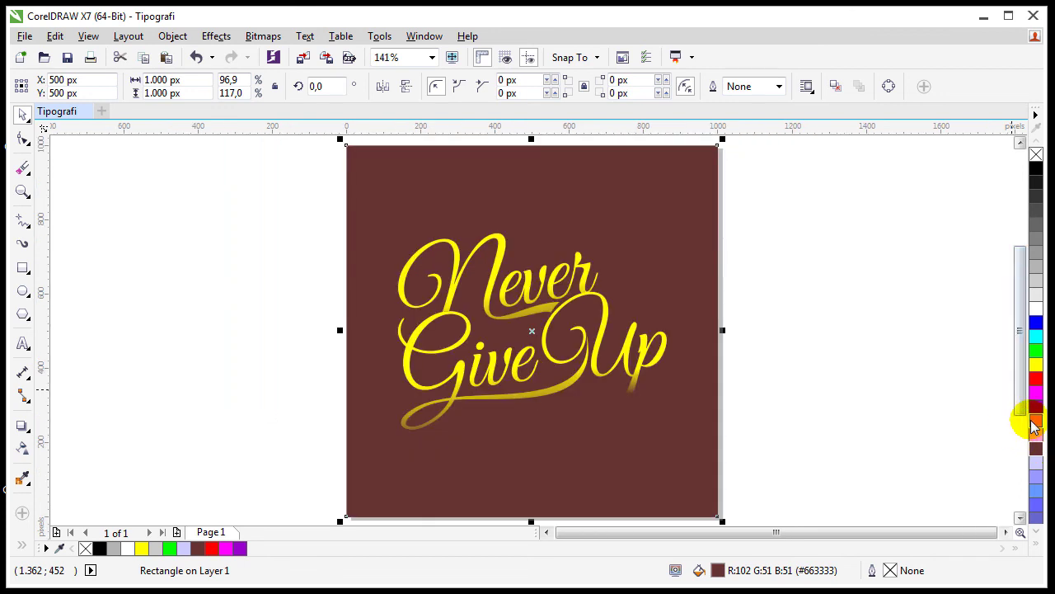
Fill the background square with dark grey (#333333) after comparing it with near-black (#1A1A1A), and deselect it
left_click(1034, 191)
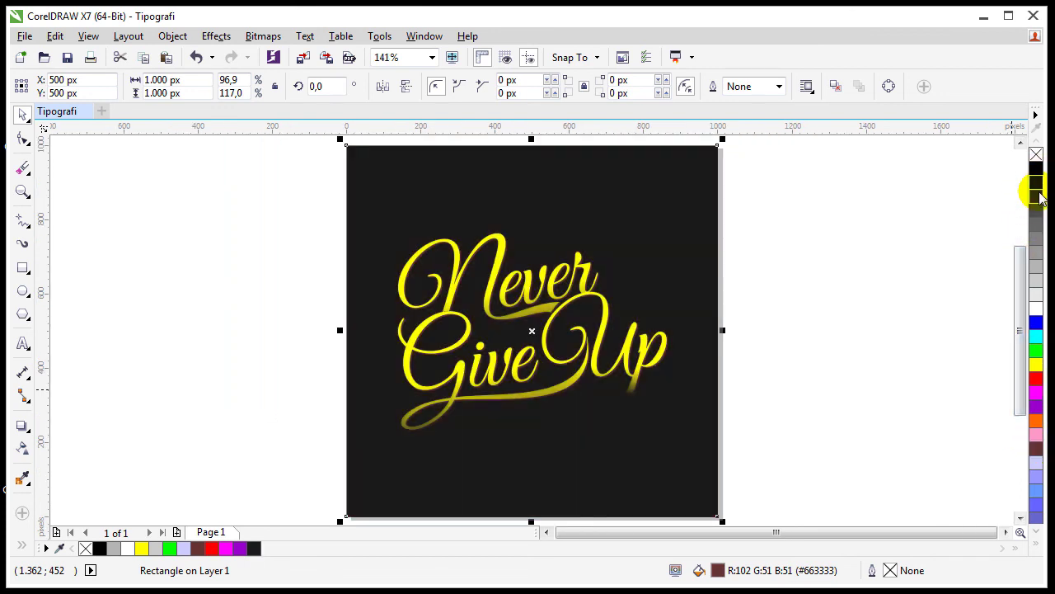
left_click(1037, 208)
left_click(1035, 528)
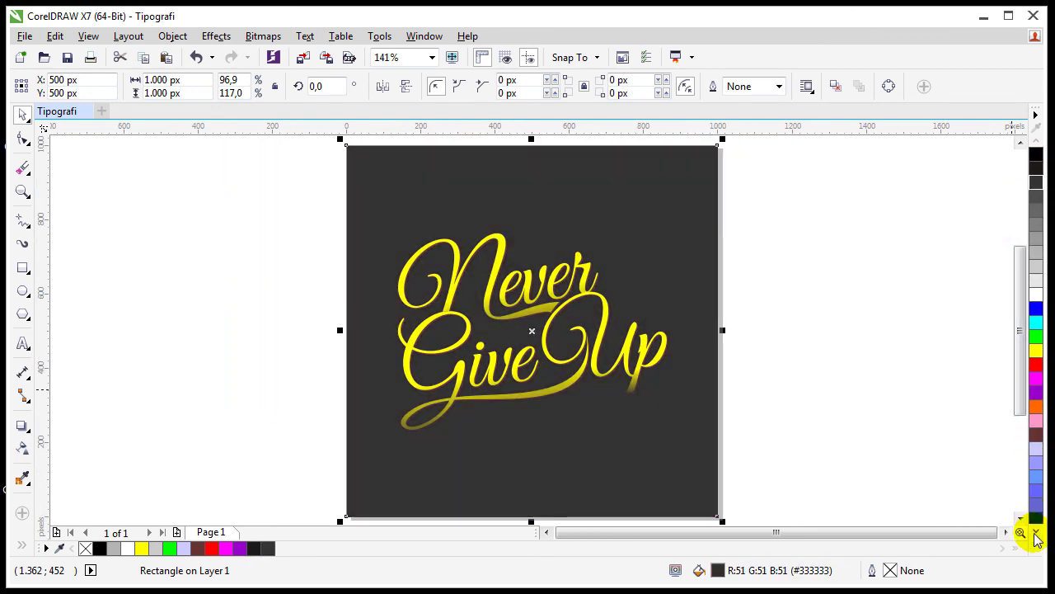
left_click(1036, 208)
left_click(1035, 173)
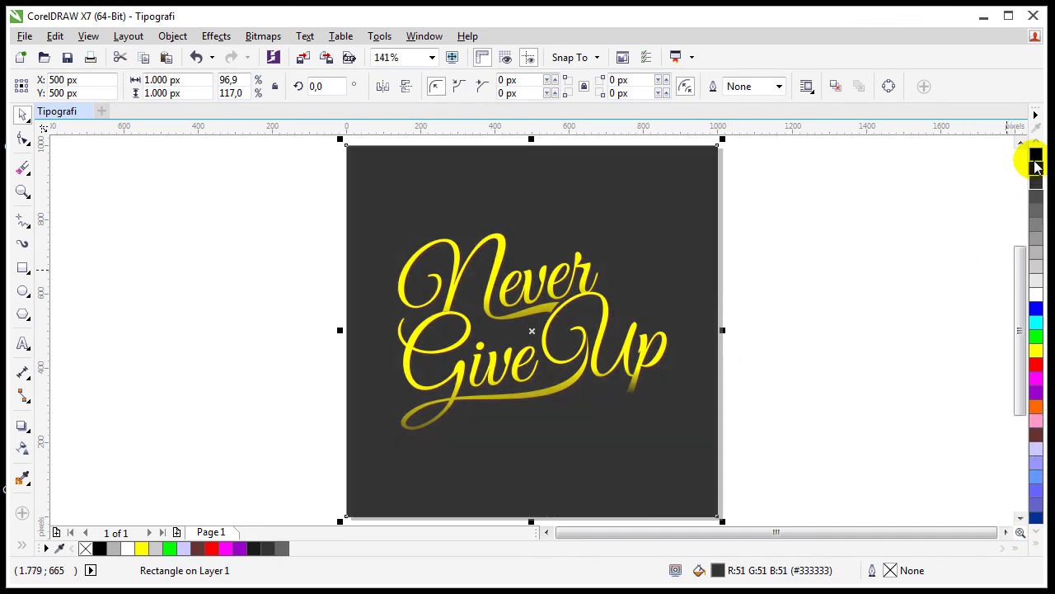
left_click(1037, 163)
left_click(1036, 171)
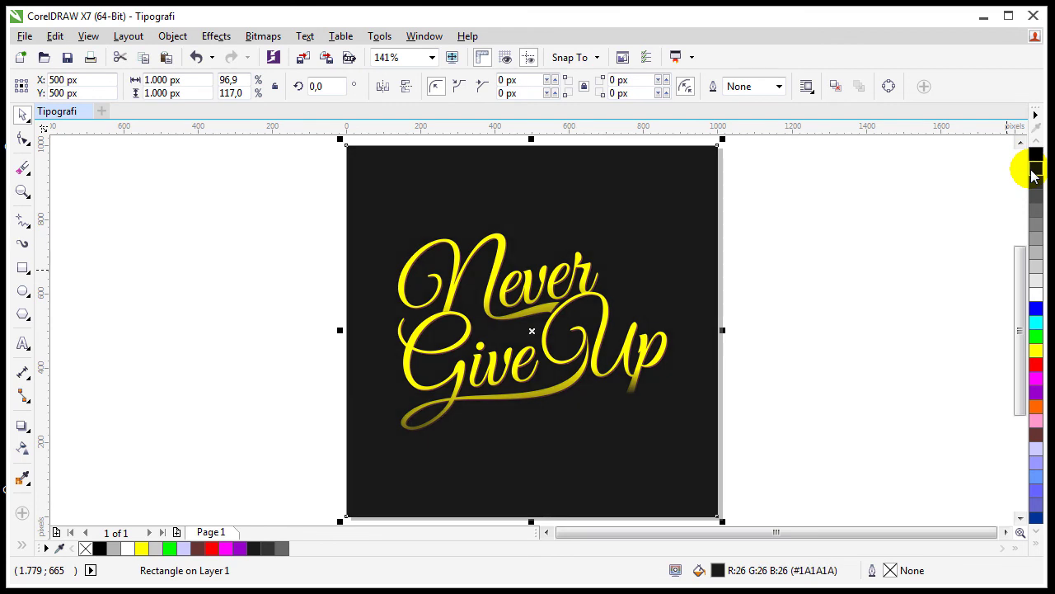
left_click(1032, 188)
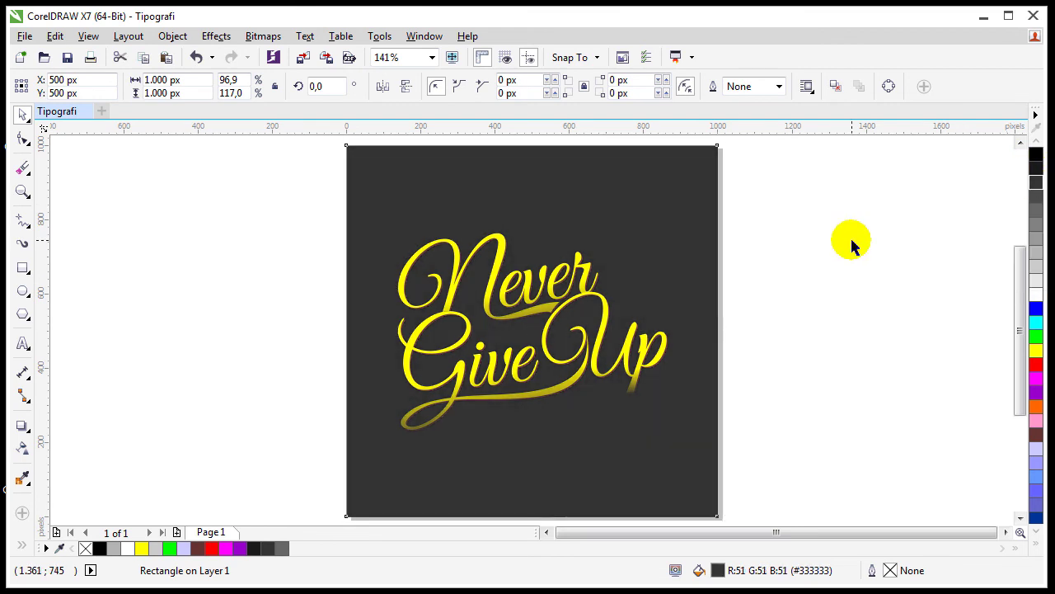
left_click(850, 238)
Inspect the lettering and its offset shadow close up against the dark grey background
key("z")
left_click(586, 316)
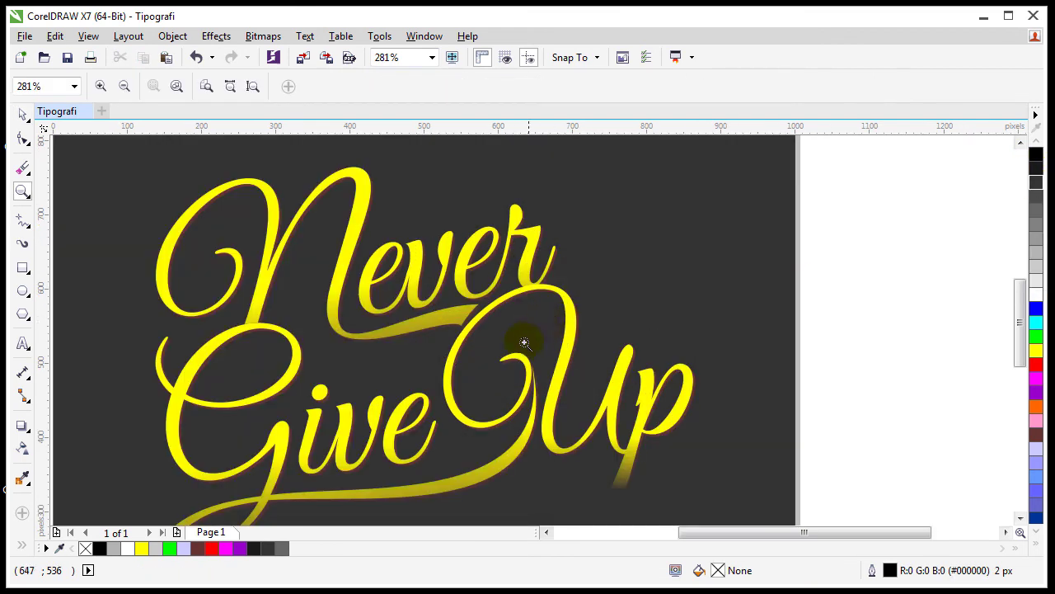
scroll(184, 310, "down", 2)
scroll(184, 306, "up", 1)
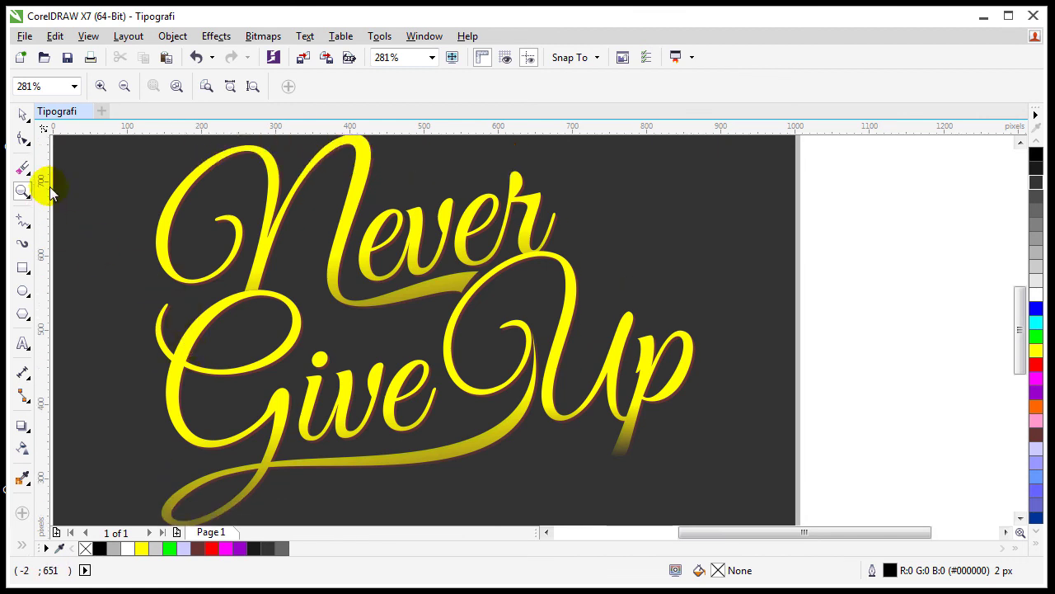
left_click(23, 113)
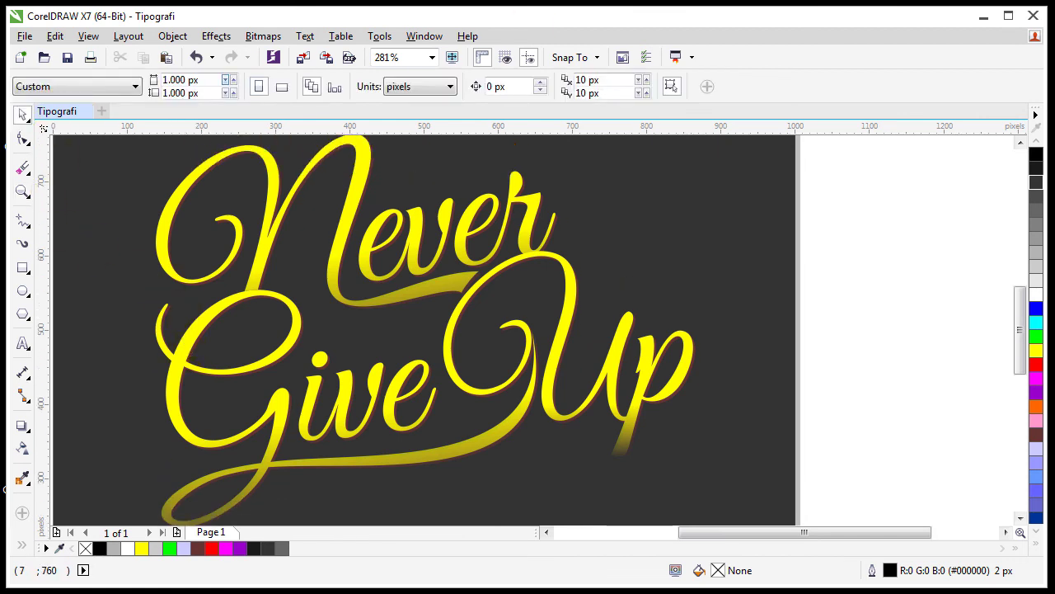